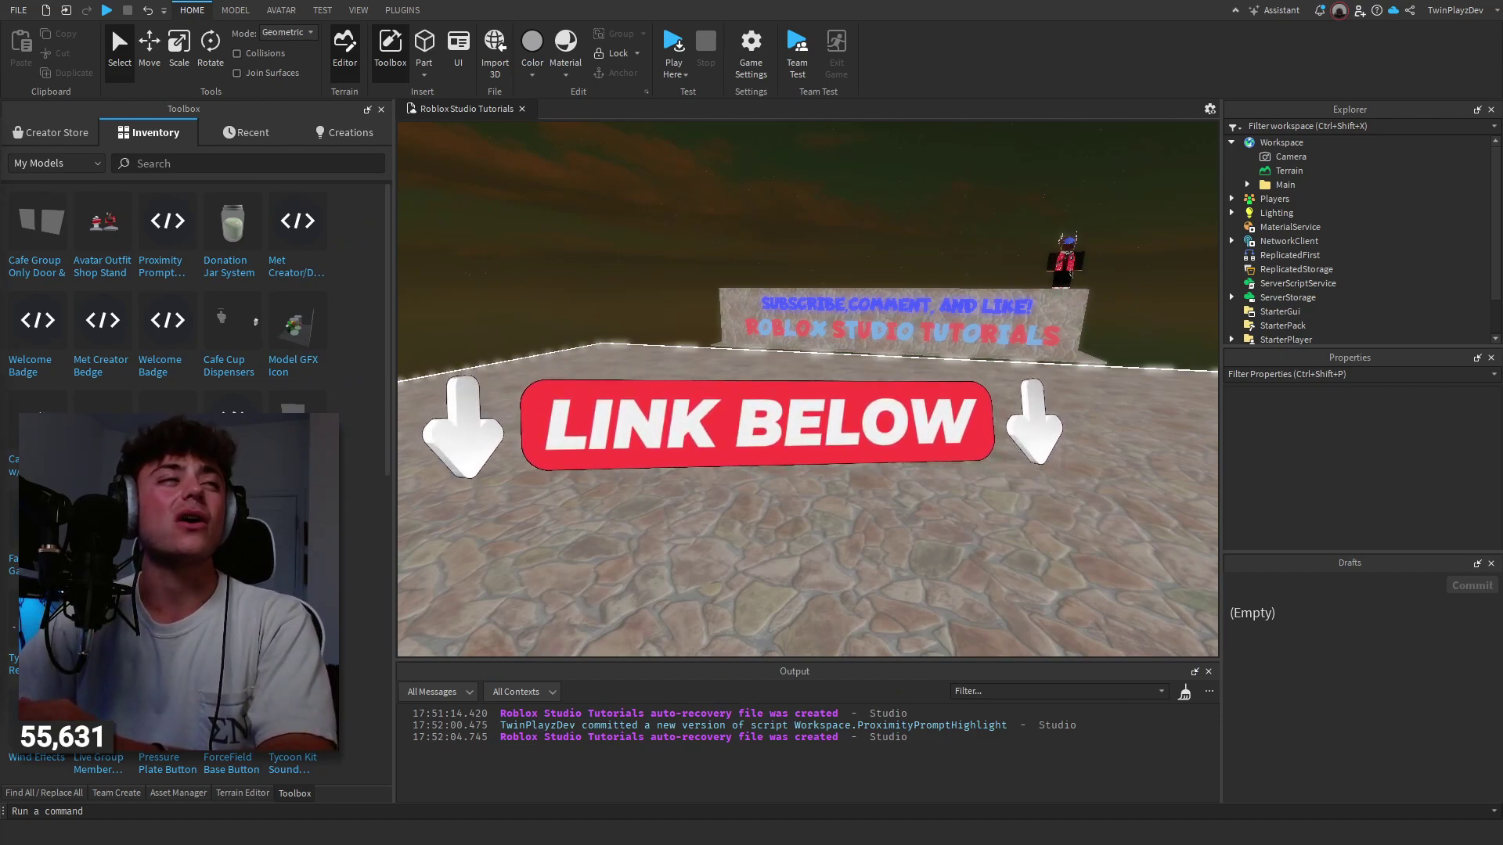
- Switch to the browser's Proximity Prompt Customizer forum post and open the linked model's store page in a new tab
left_click_drag(1502, 44, 613, 72)
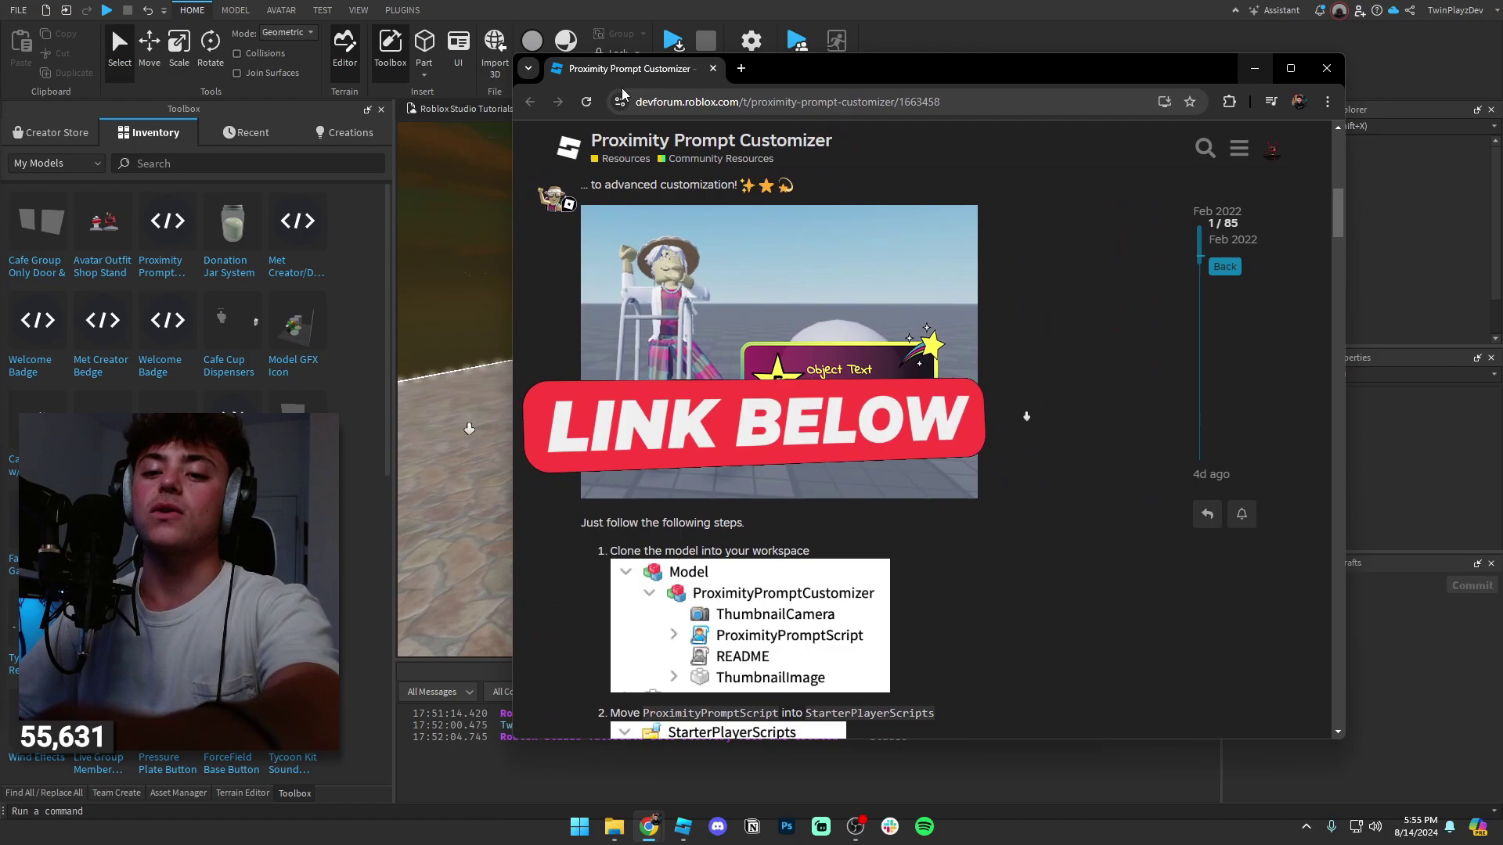
scroll(983, 274, "up", 4)
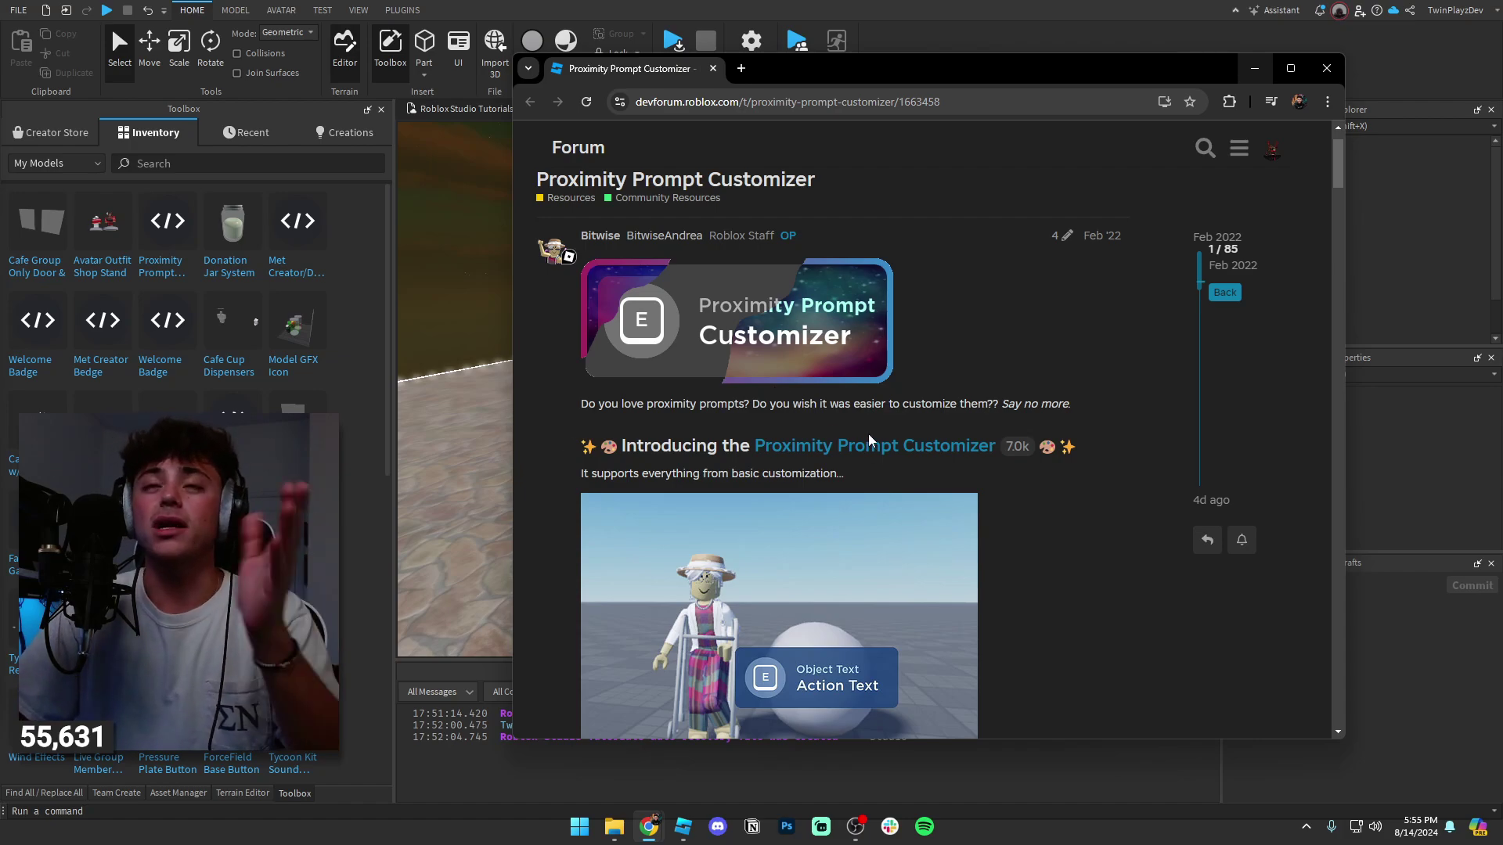
scroll(1035, 368, "down", 2)
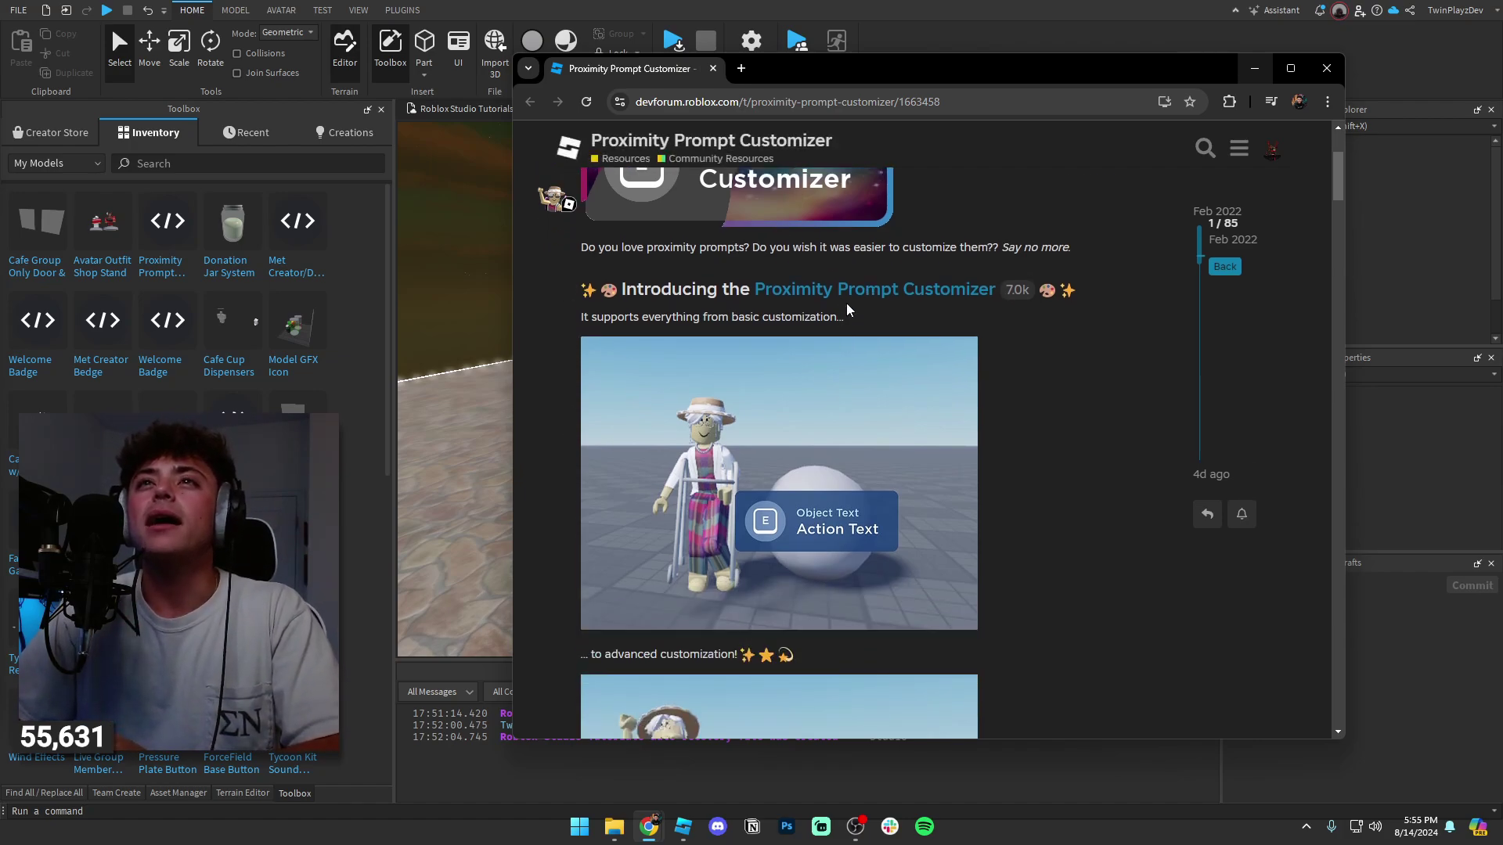
right_click(834, 291)
left_click(844, 305)
left_click(822, 70)
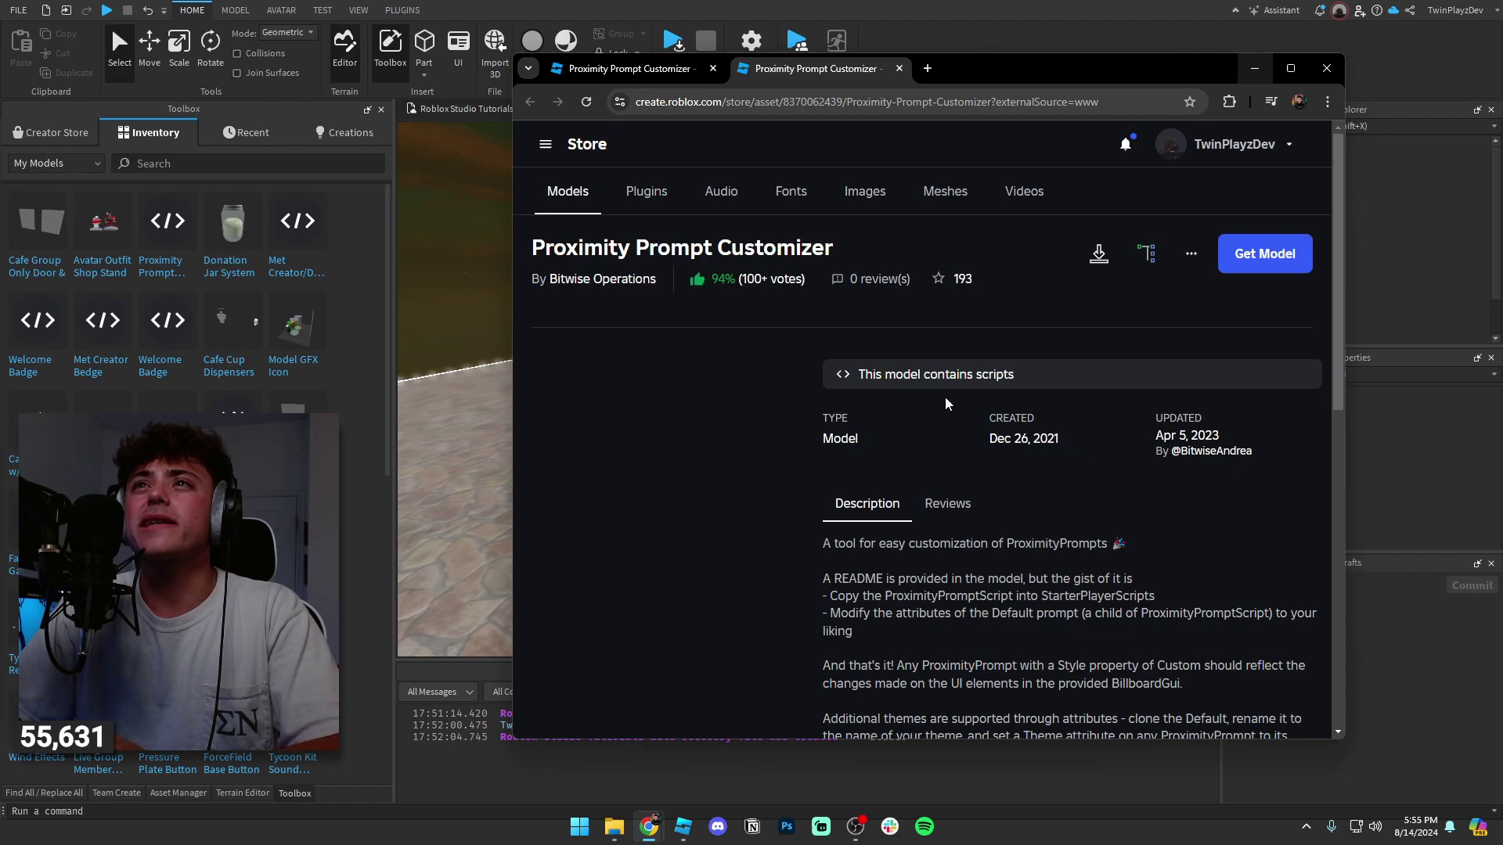
- Read the model's store description and the forum post's setup and theme instructions for the Proximity Prompt Customizer
scroll(1035, 462, "down", 2)
left_click_drag(833, 424, 899, 539)
left_click(945, 507)
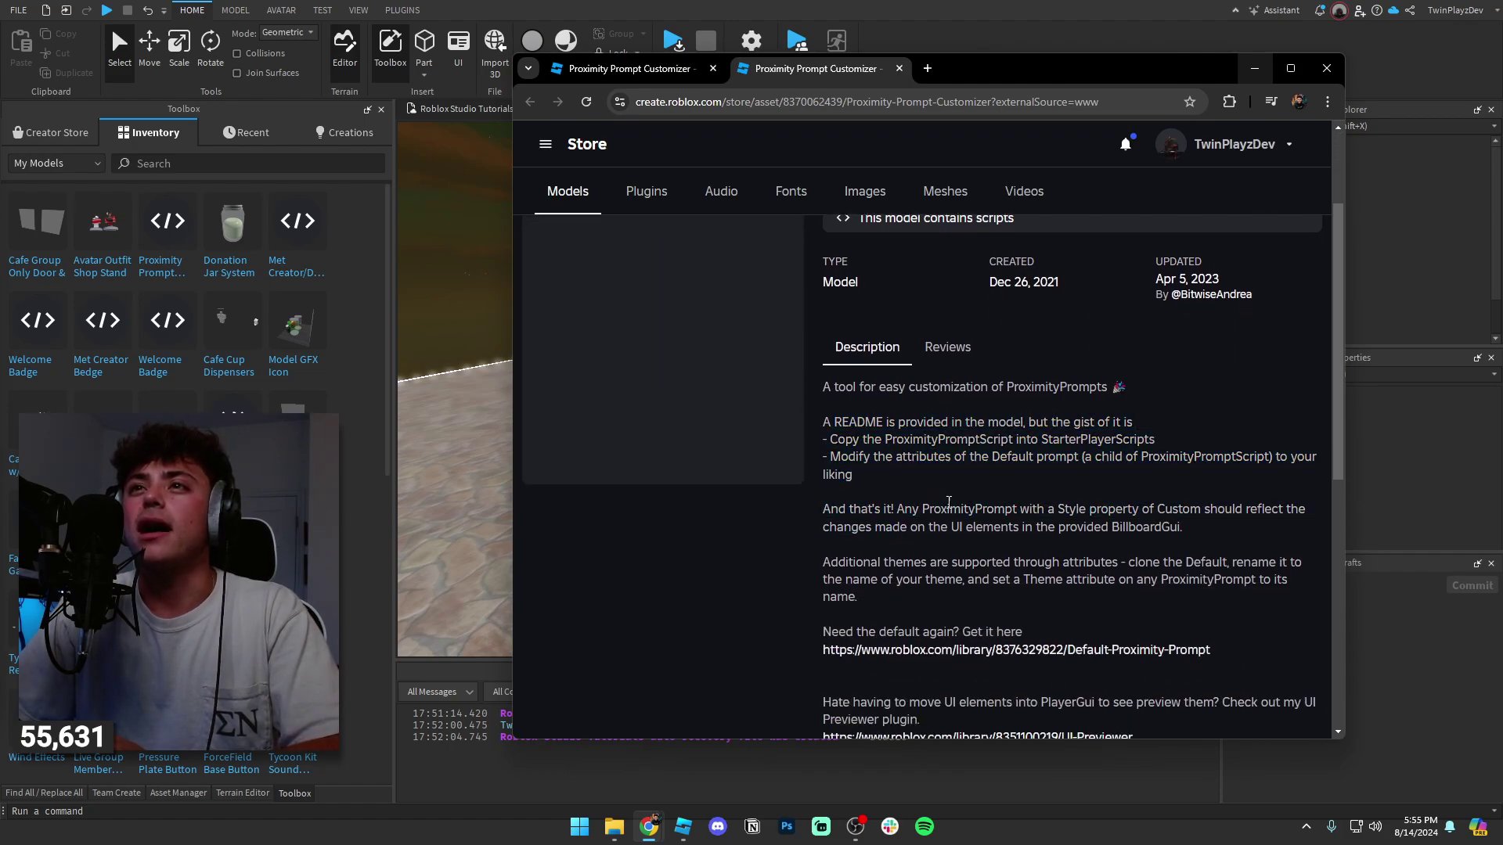
scroll(933, 470, "down", 2)
scroll(995, 450, "up", 4)
left_click(635, 72)
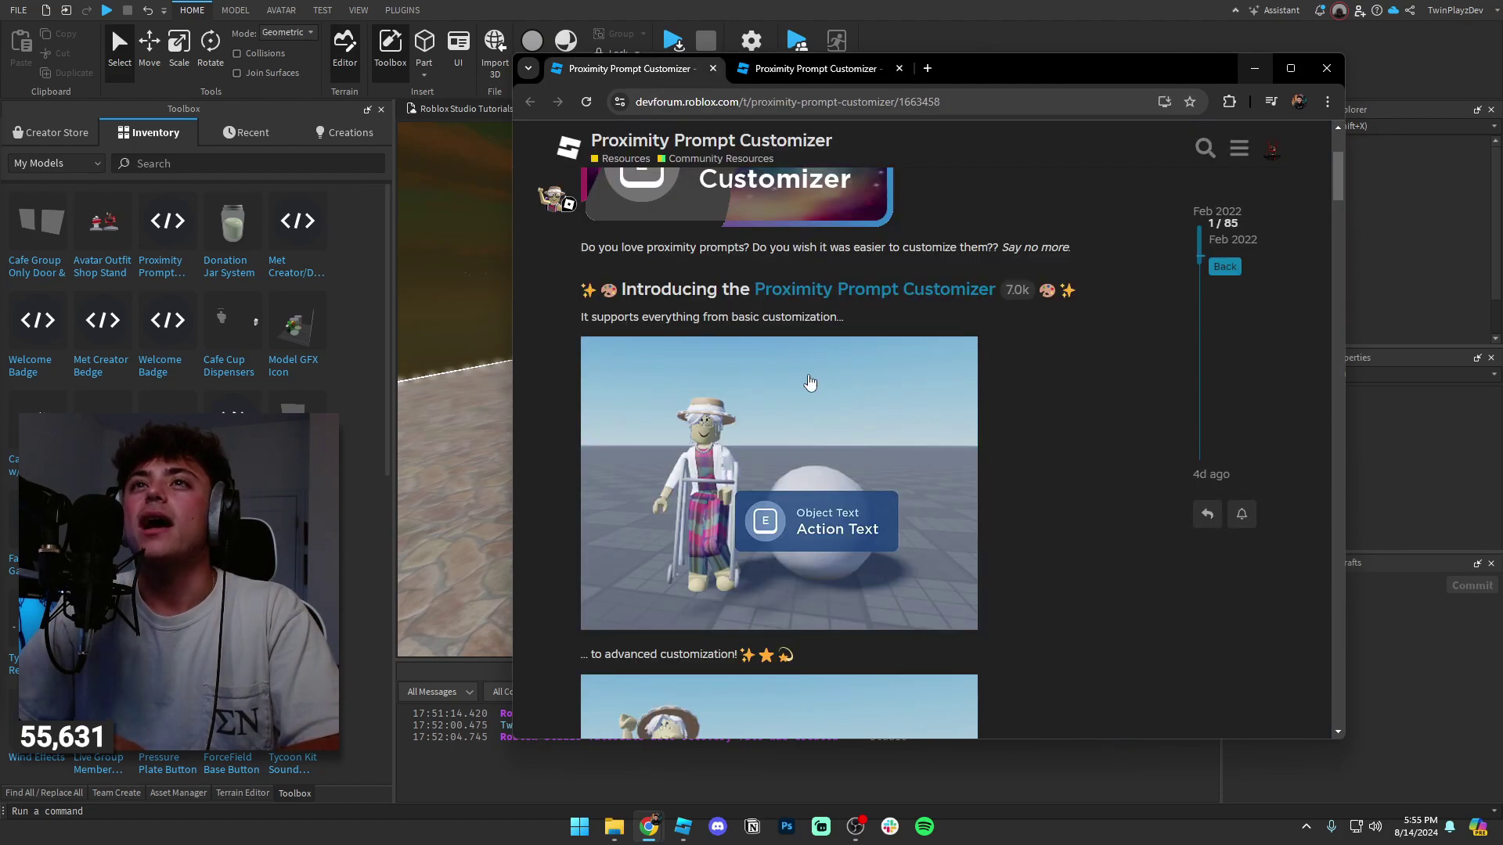
scroll(1024, 377, "down", 5)
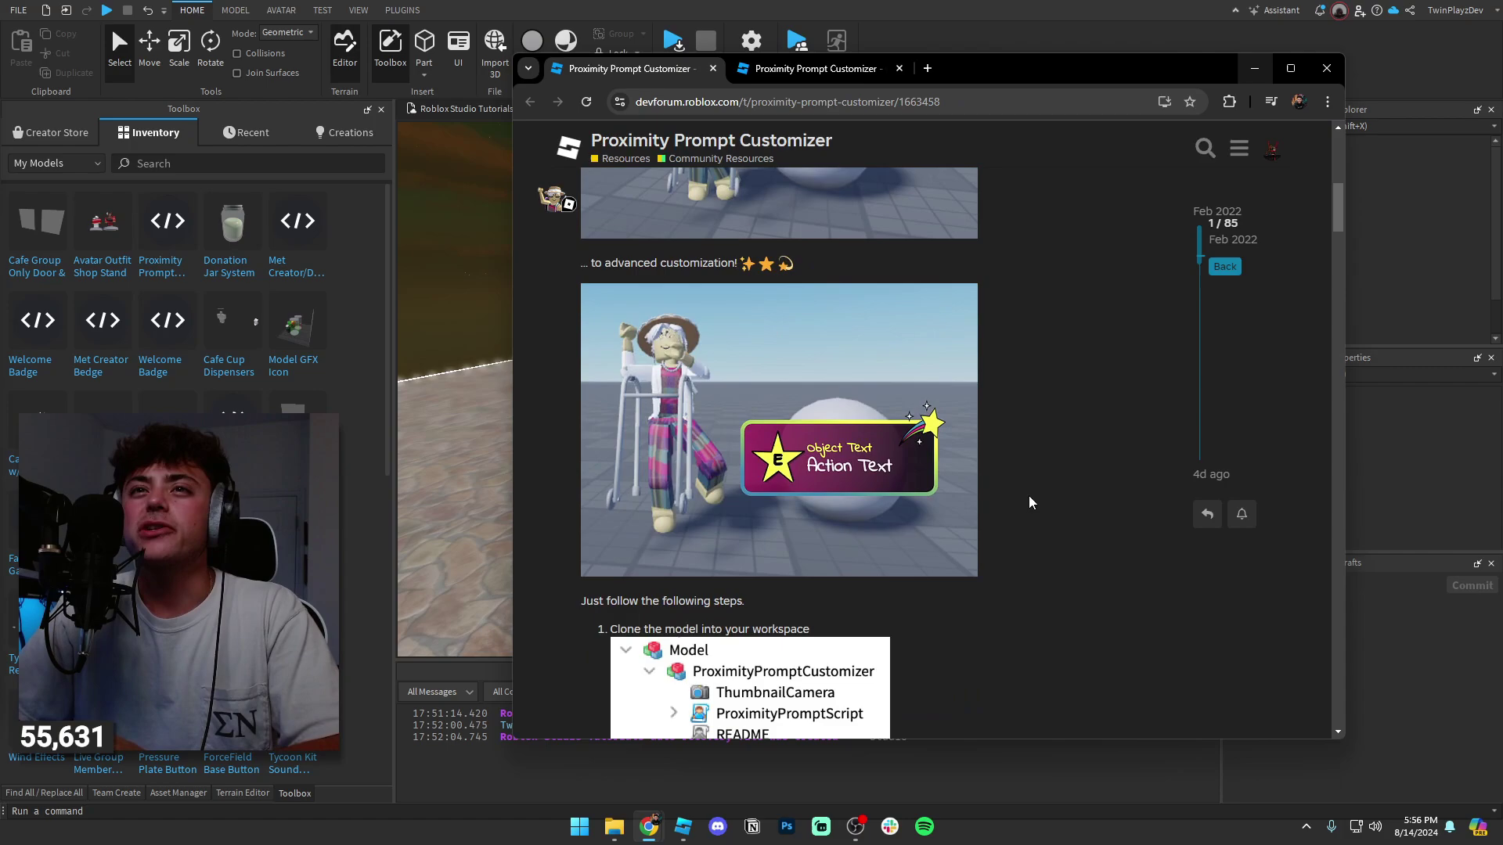
scroll(1029, 496, "up", 5)
scroll(979, 393, "down", 6)
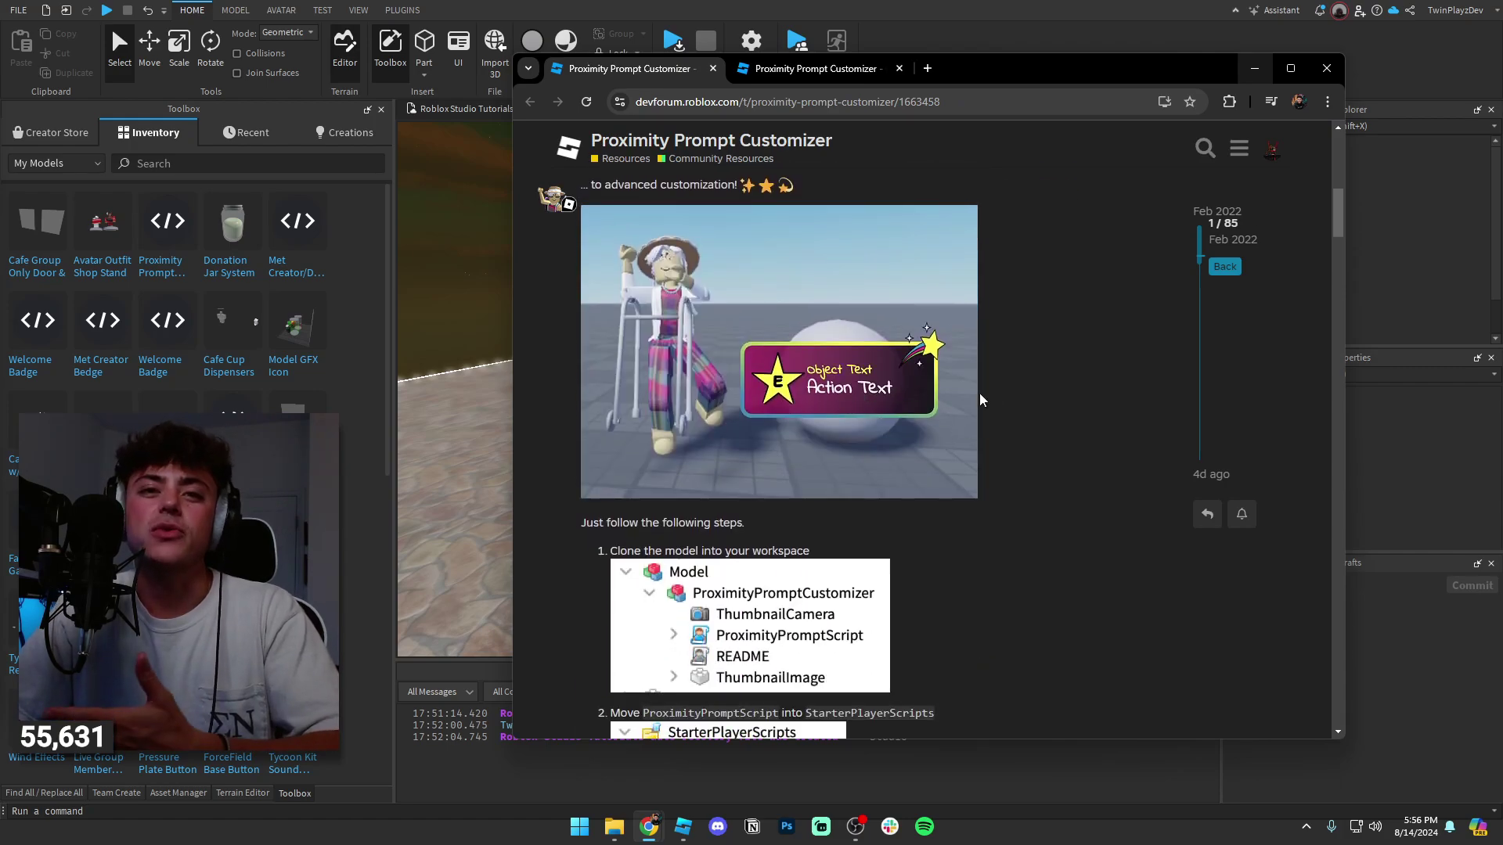
scroll(988, 392, "down", 11)
scroll(994, 391, "up", 7)
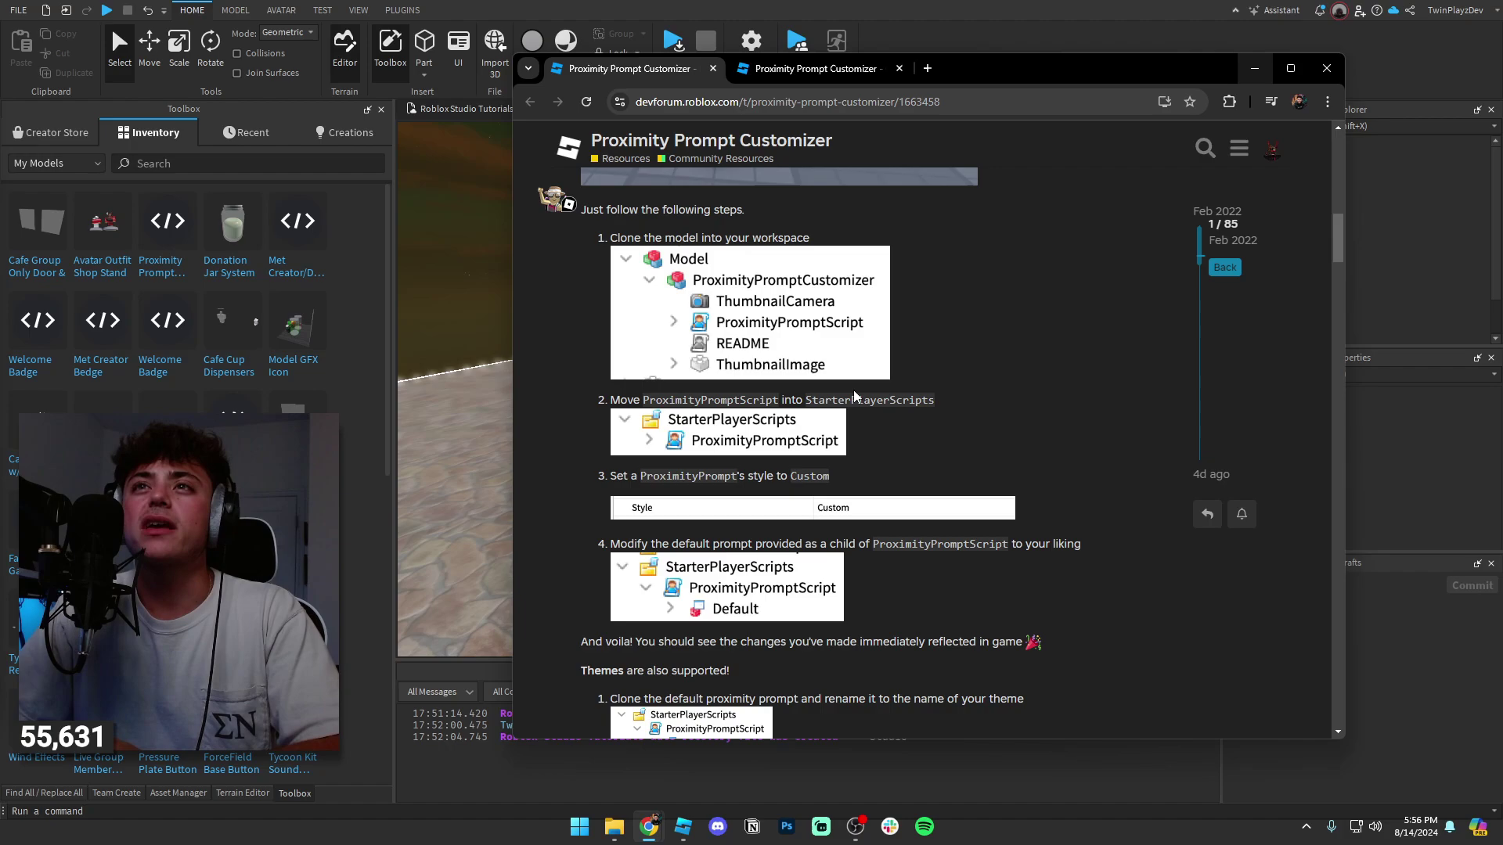
scroll(855, 397, "down", 1)
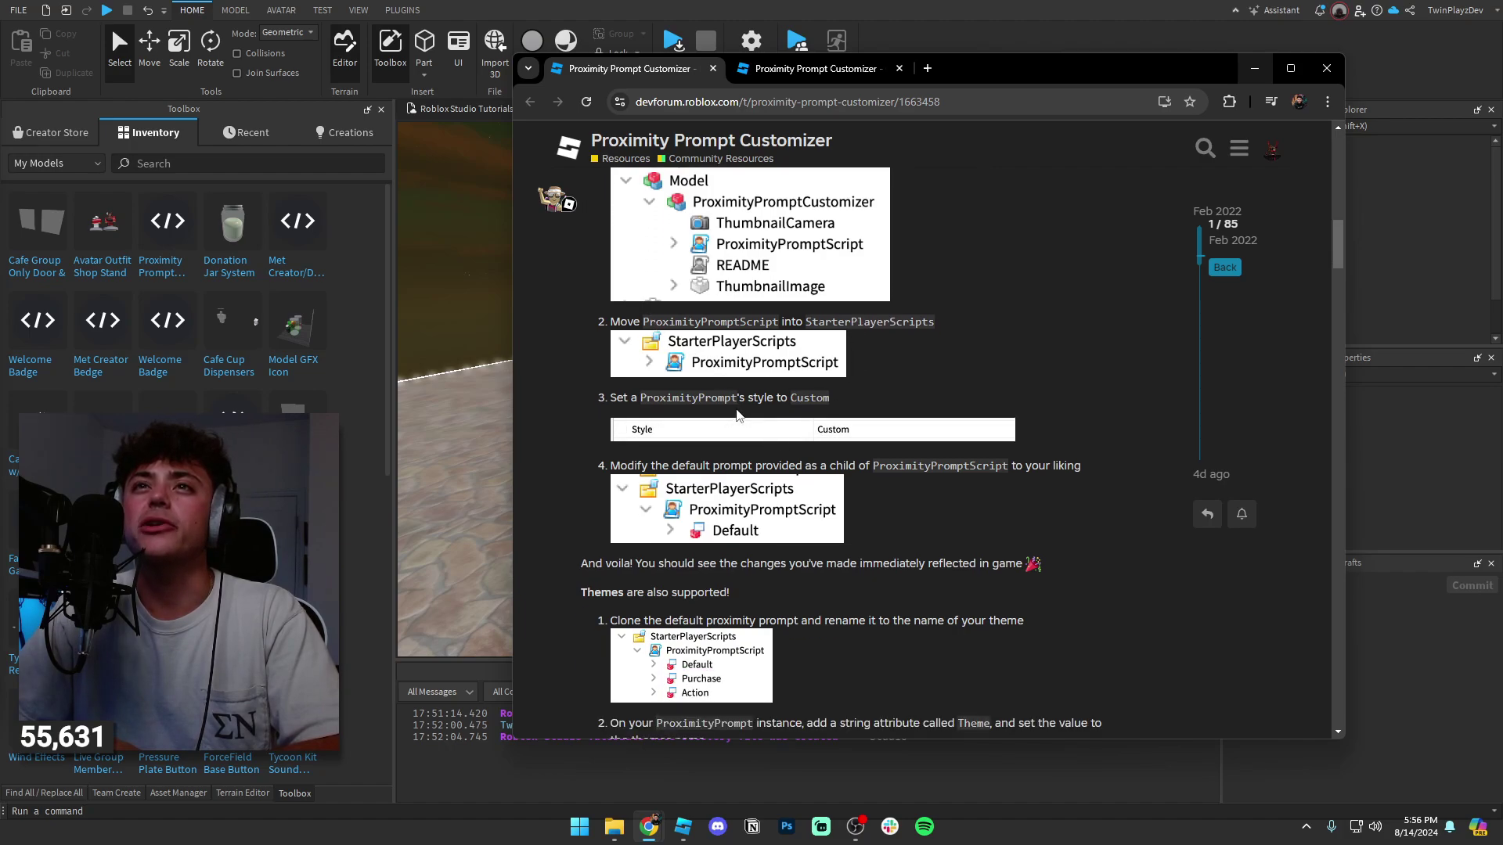
scroll(737, 415, "down", 1)
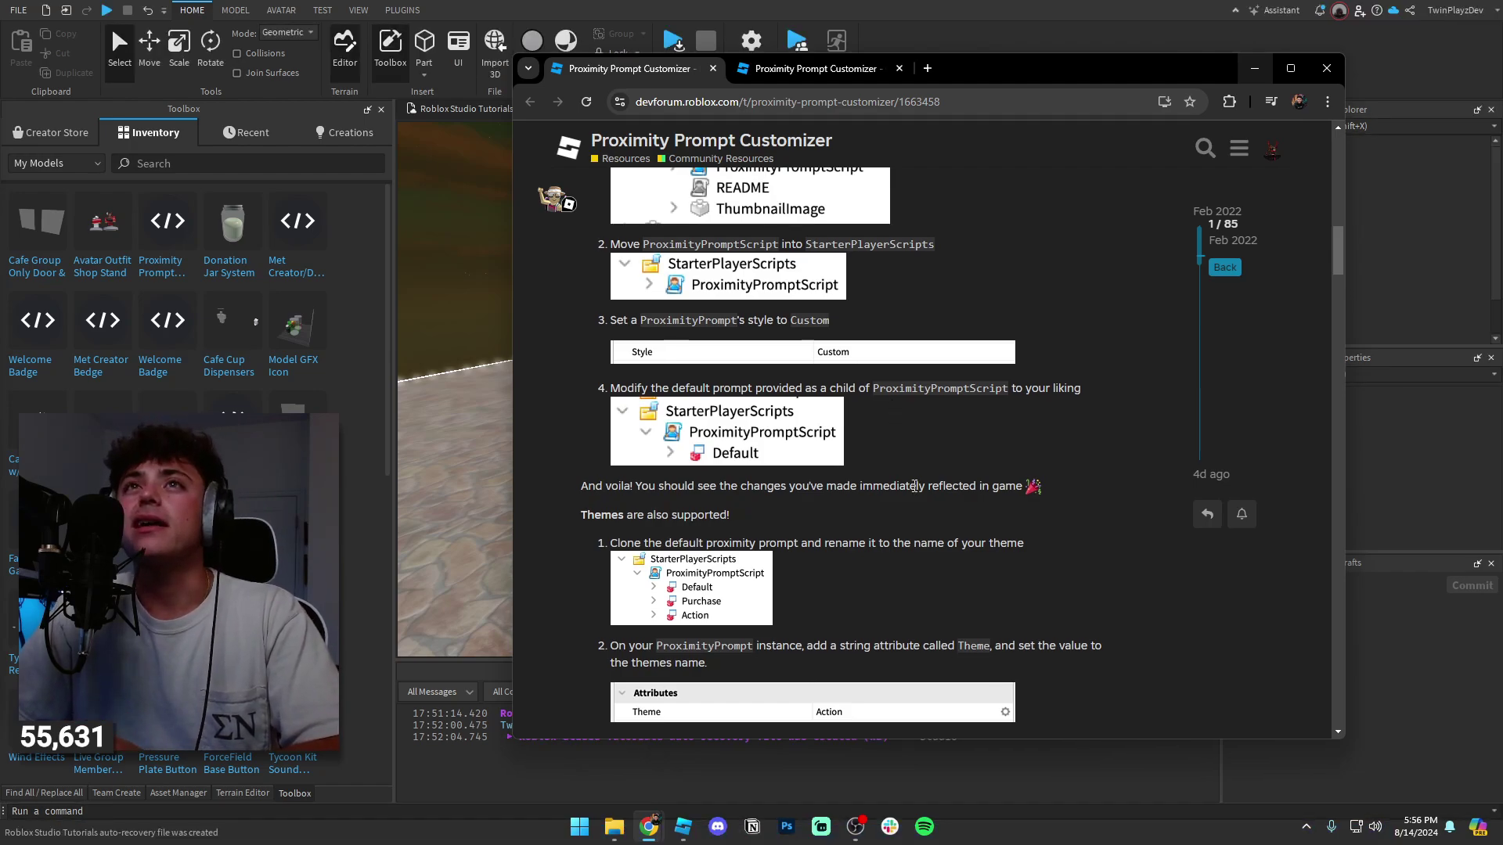
scroll(927, 460, "up", 5)
- Add the Proximity Prompt Customizer model to the inventory from its store page and return to Roblox Studio
left_click(771, 70)
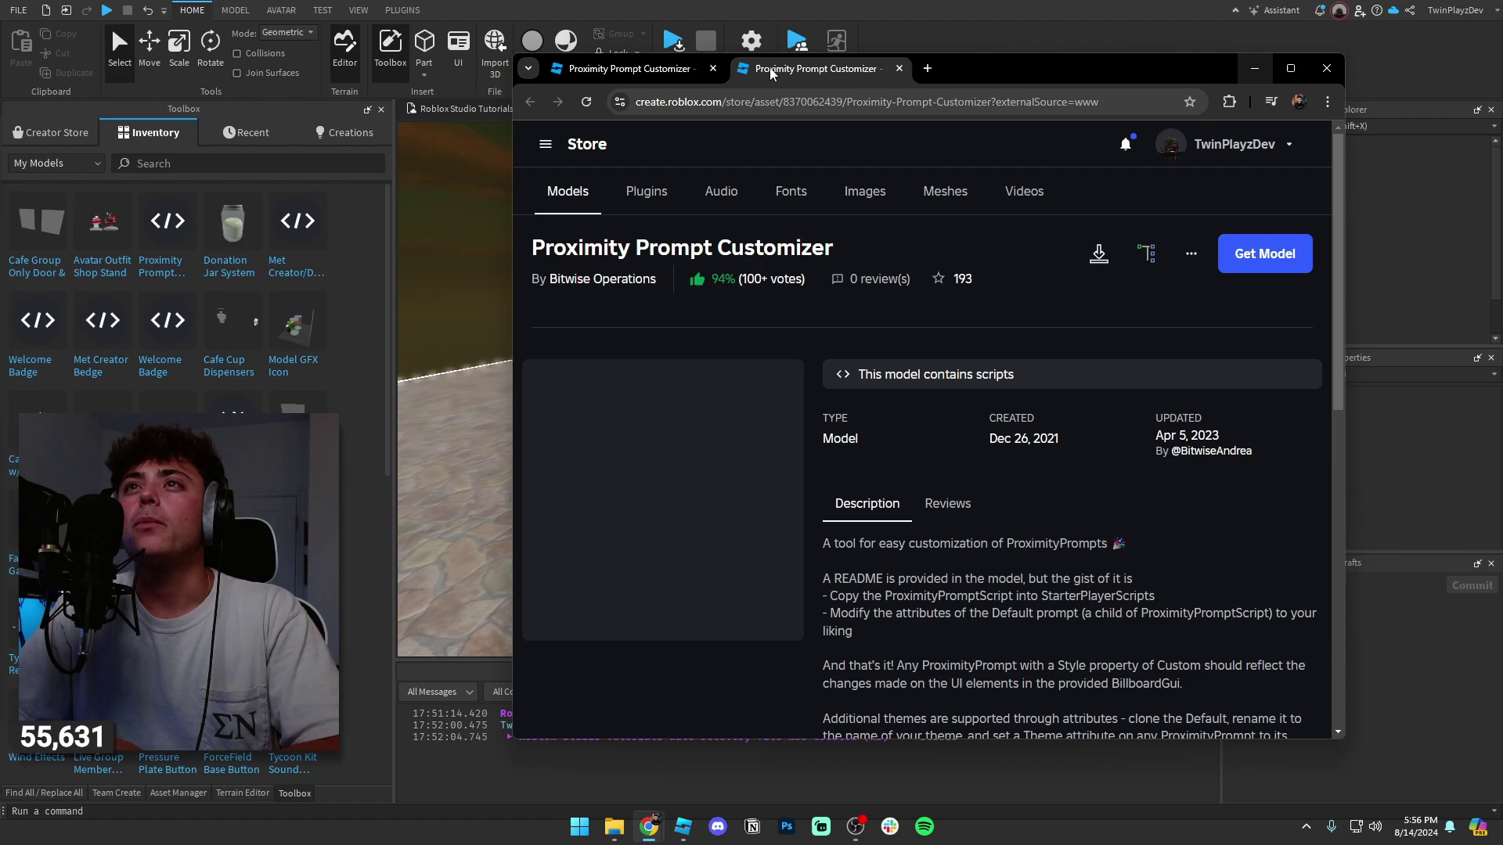
left_click(1255, 260)
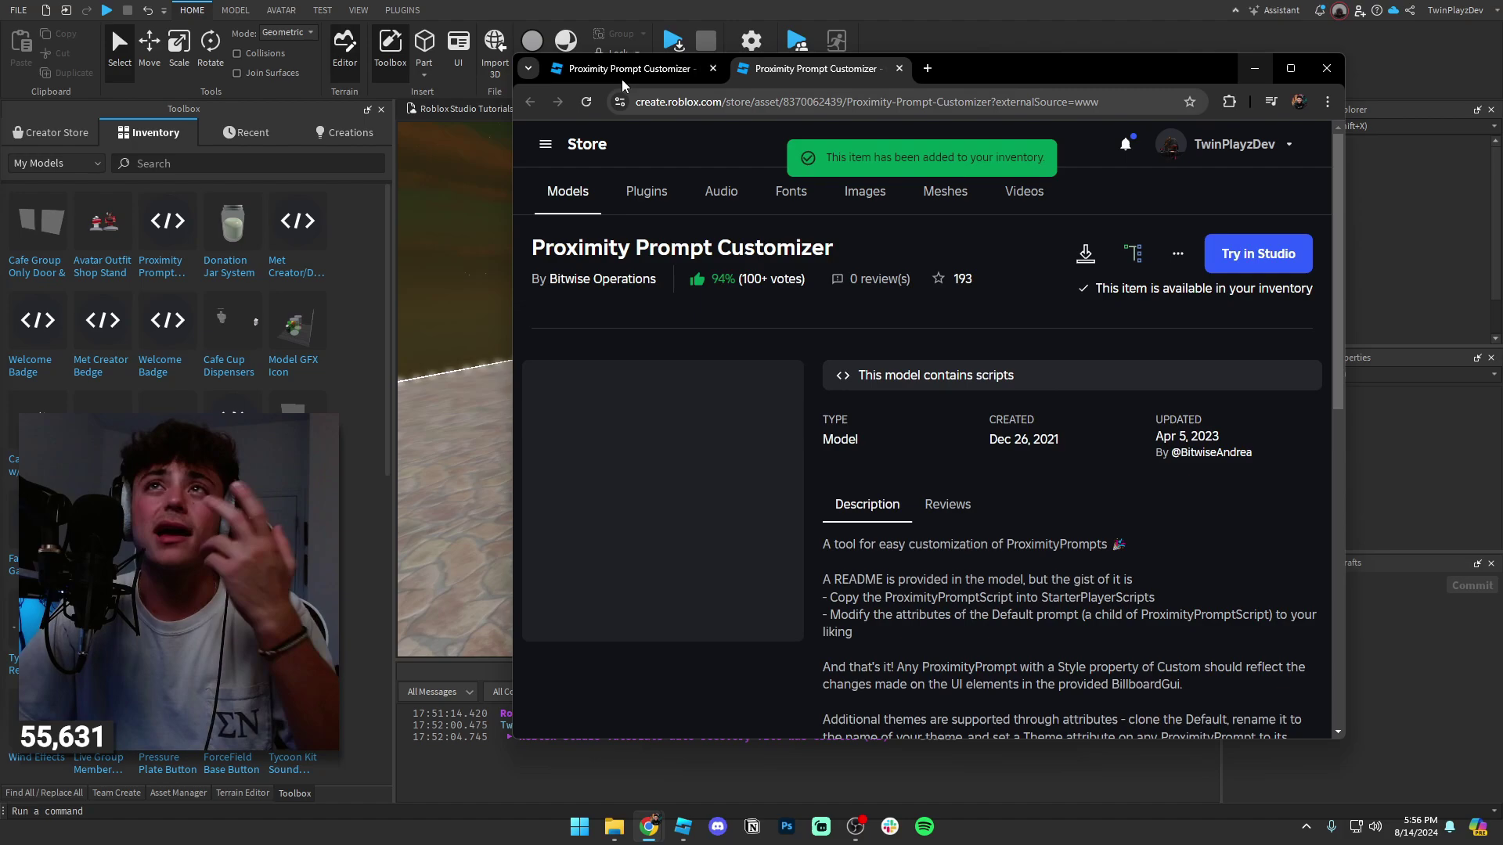
left_click_drag(995, 65, 0, 33)
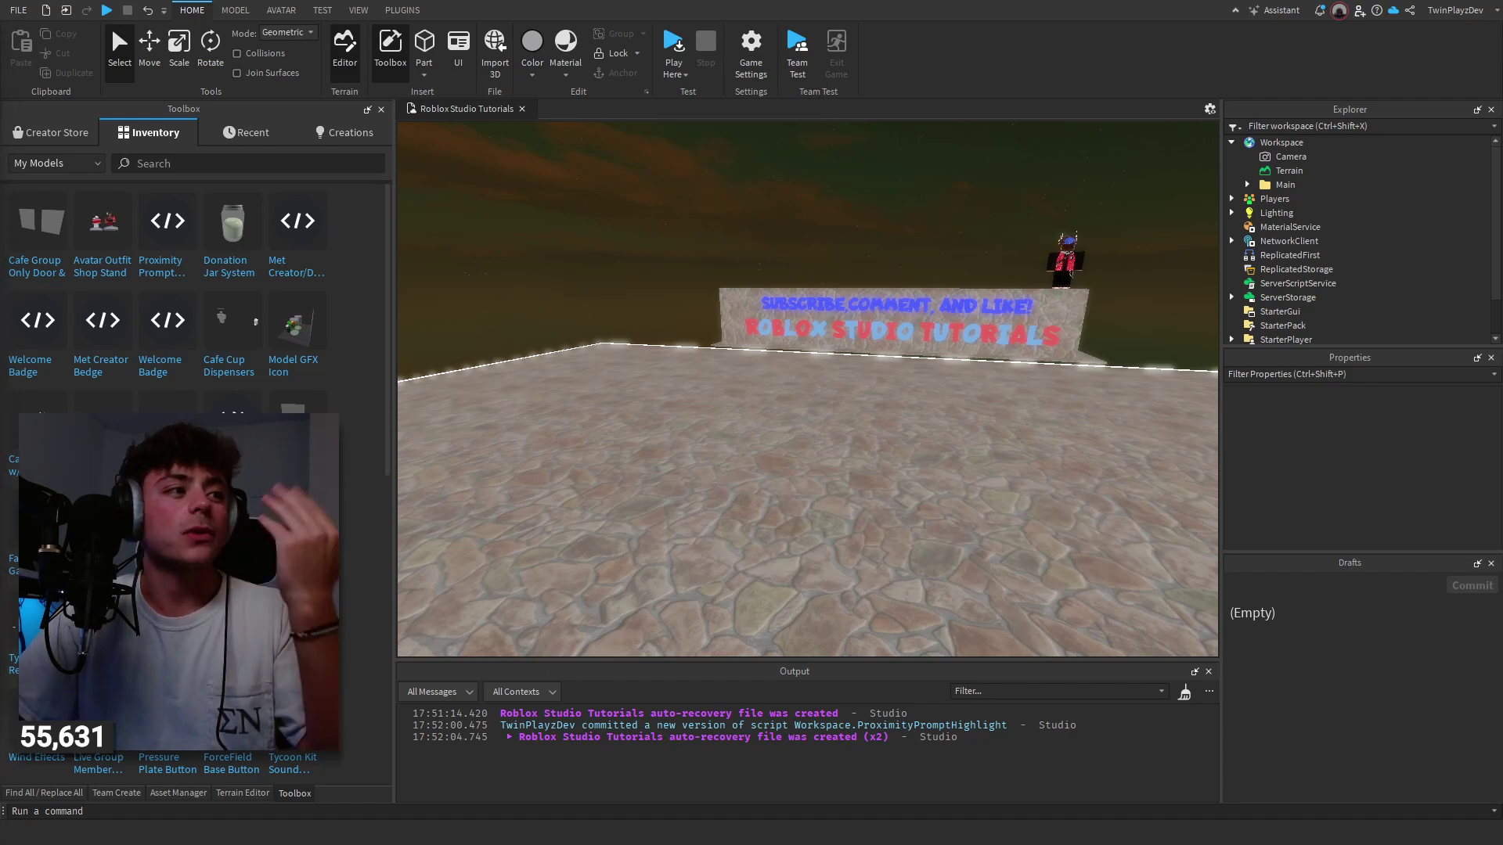
- Refresh the inventory models and insert Proximity Prompt Customizer into the workspace, accepting the script notice
left_click(135, 136)
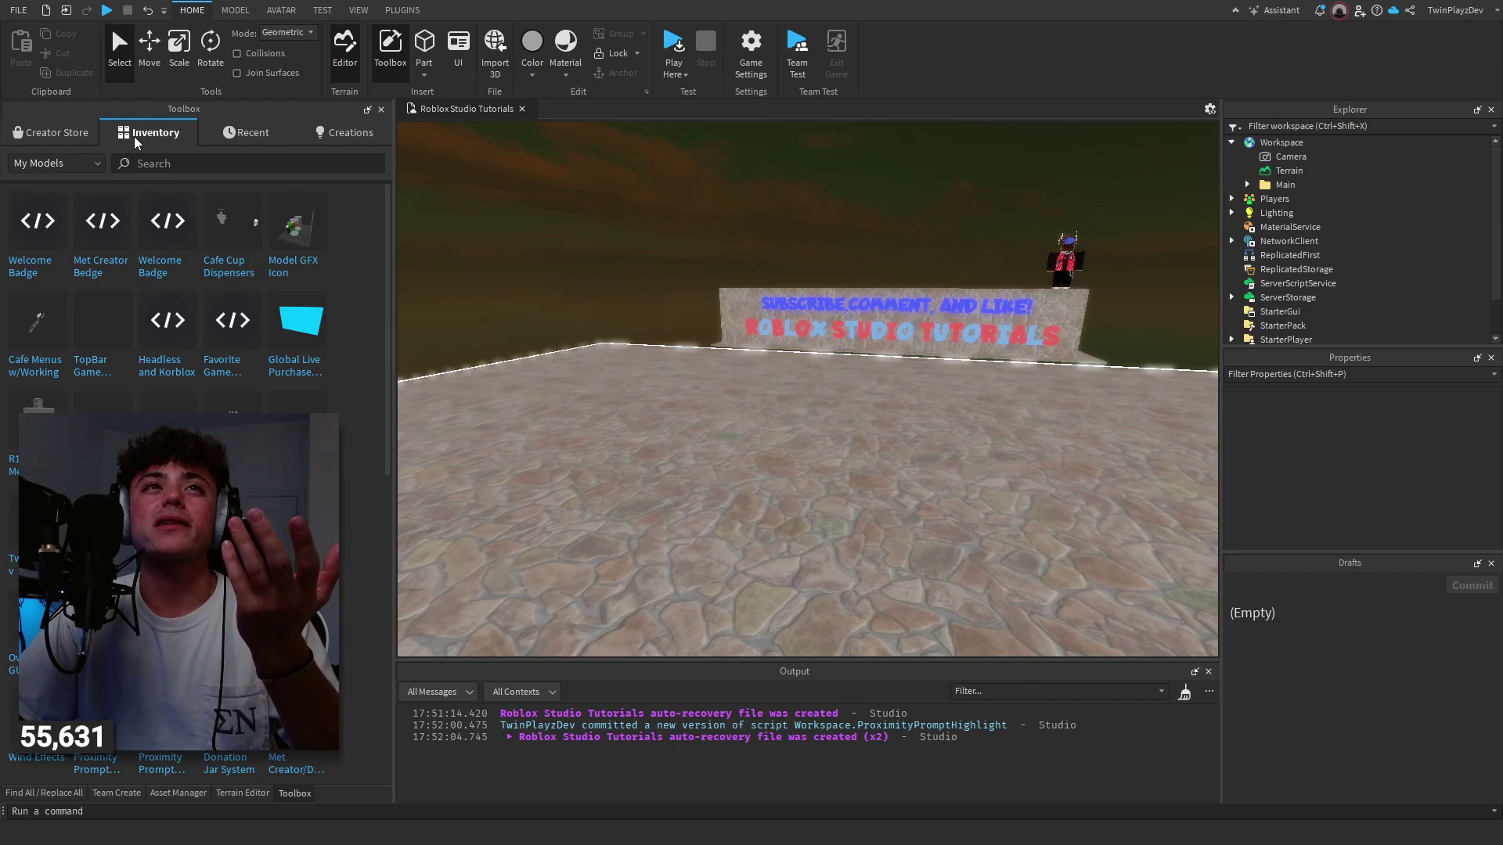
left_click(135, 135)
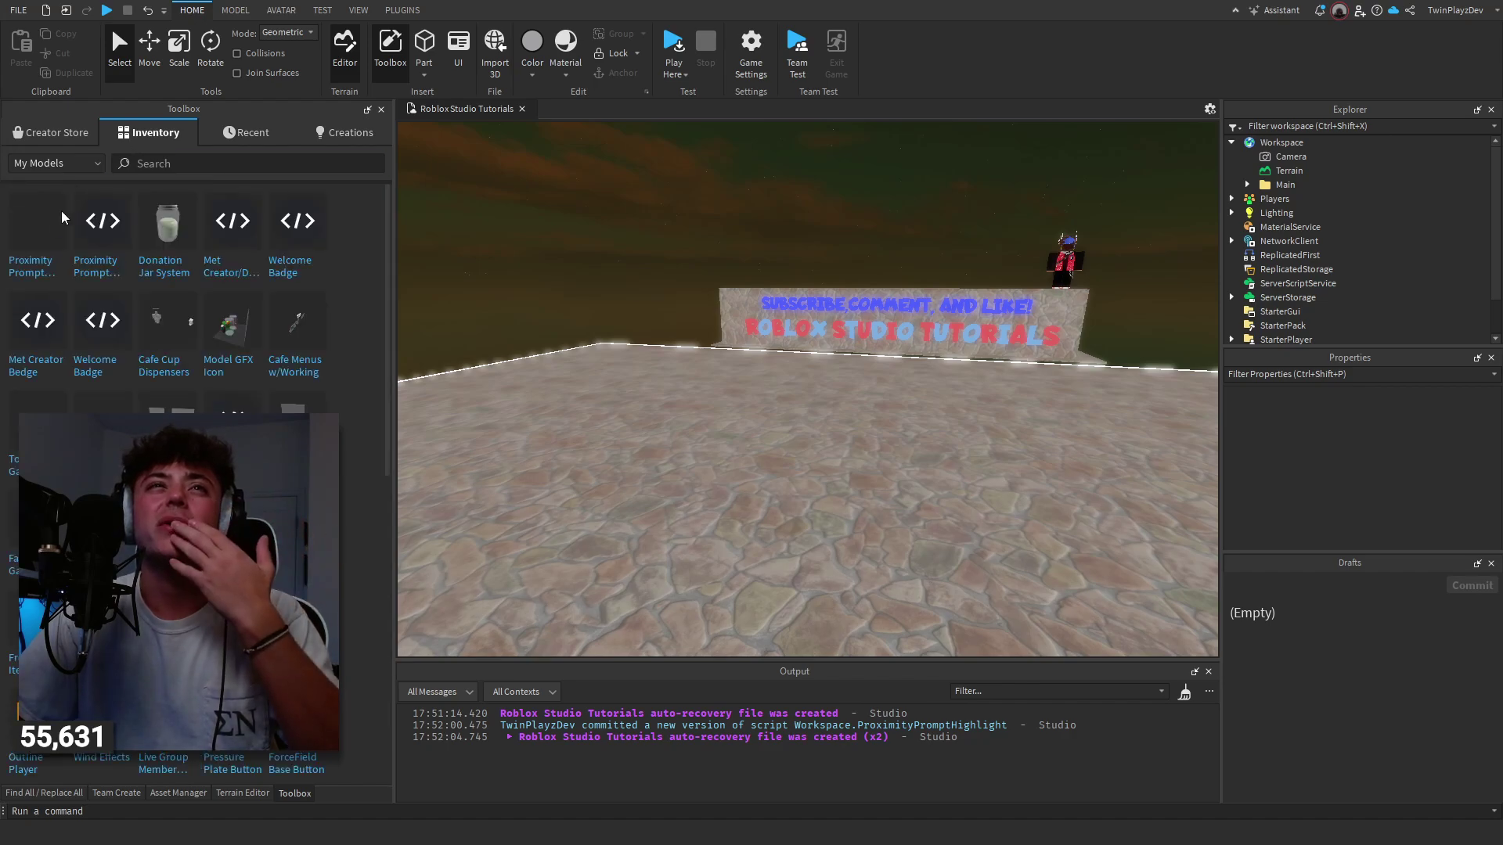
left_click(45, 225)
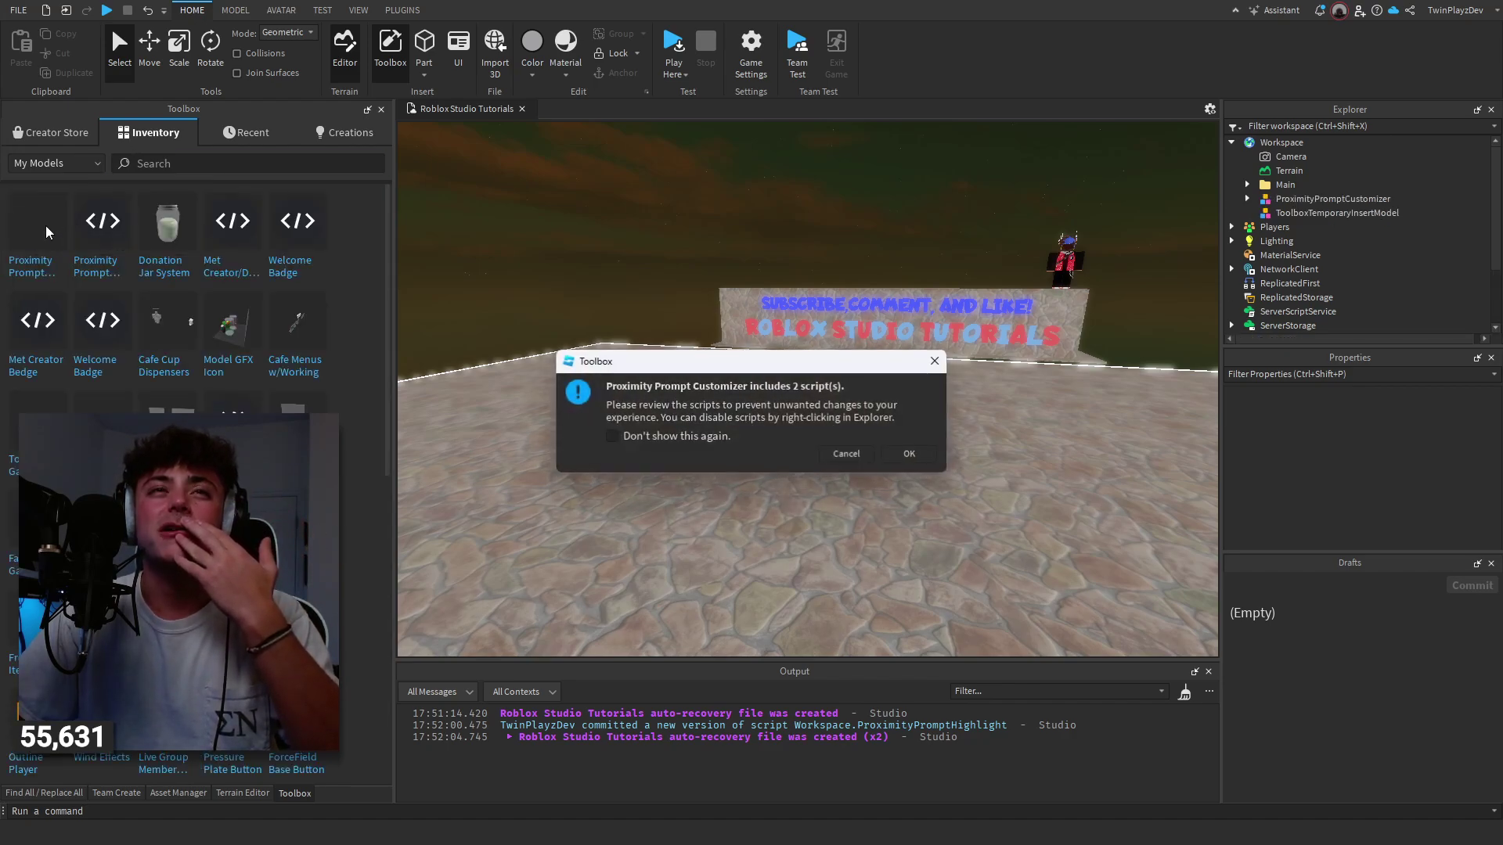
left_click(908, 451)
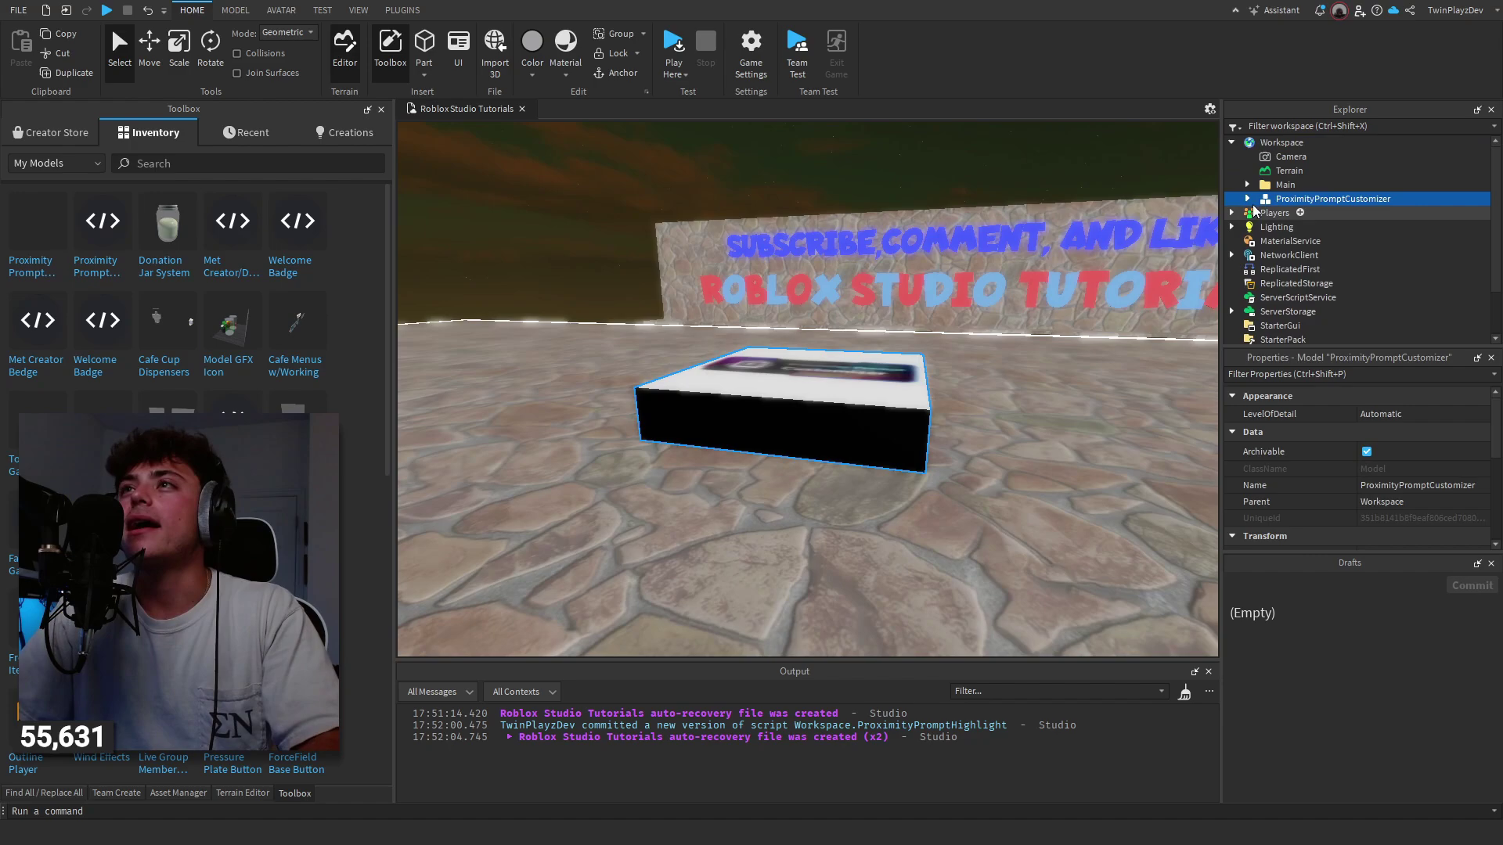
- Open the README script inside the ProximityPromptCustomizer model and read its intro setup steps
left_click(1247, 199)
double_click(1306, 240)
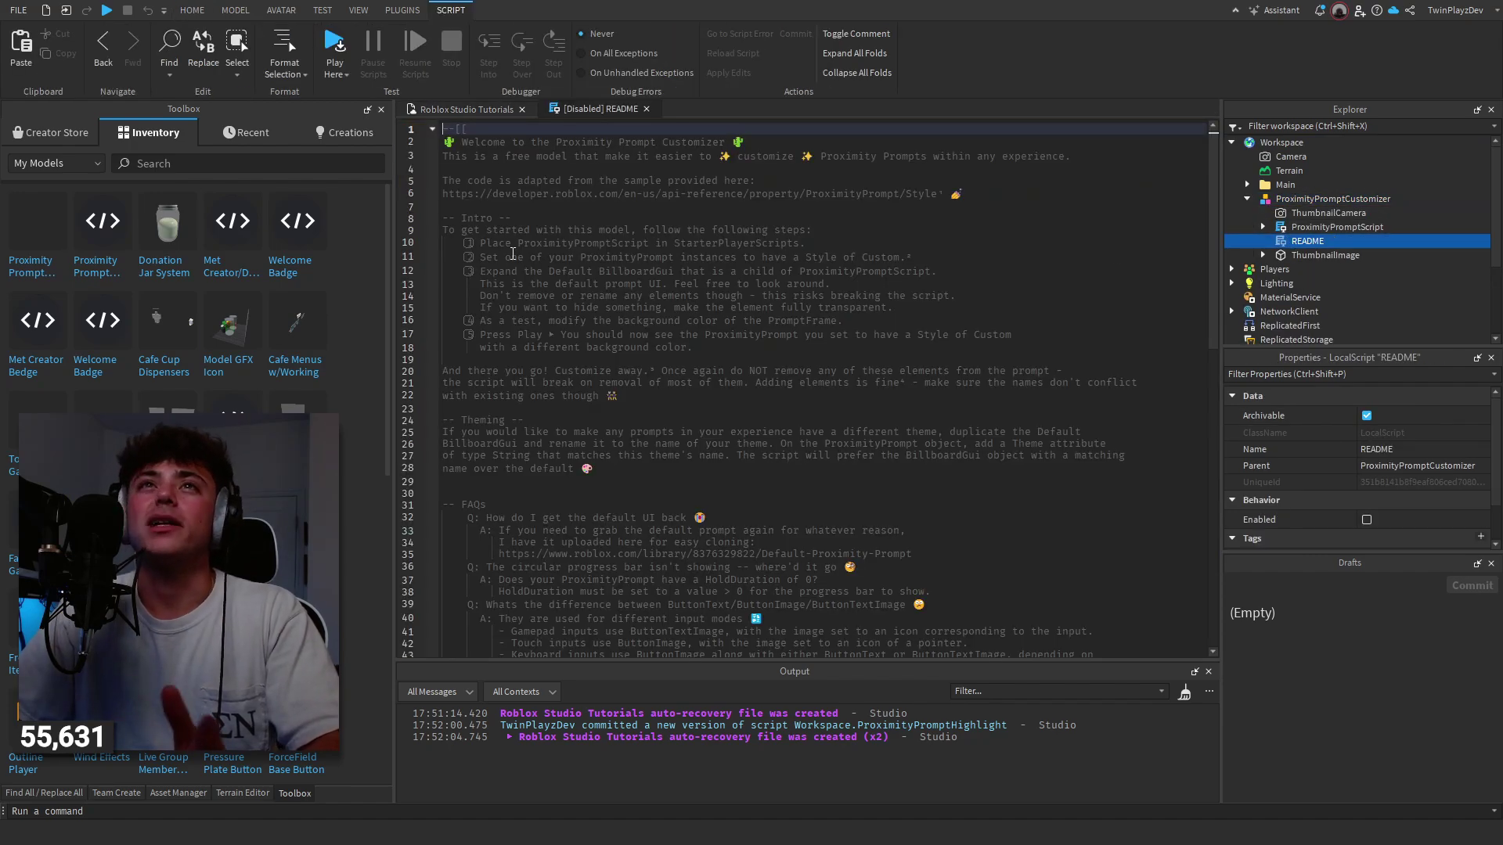
left_click(645, 214)
left_click(665, 168)
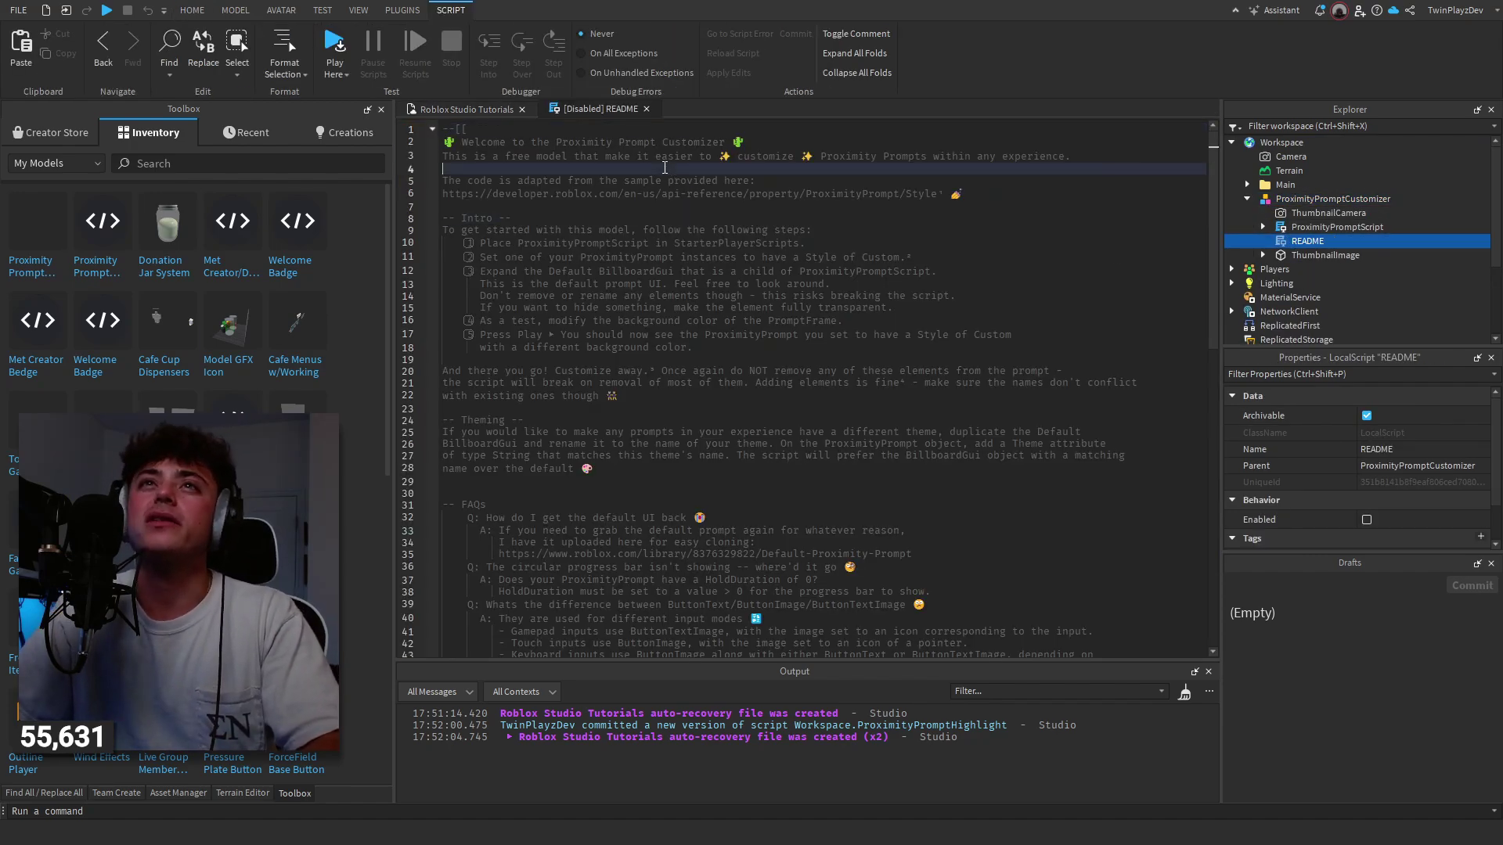
left_click(618, 243)
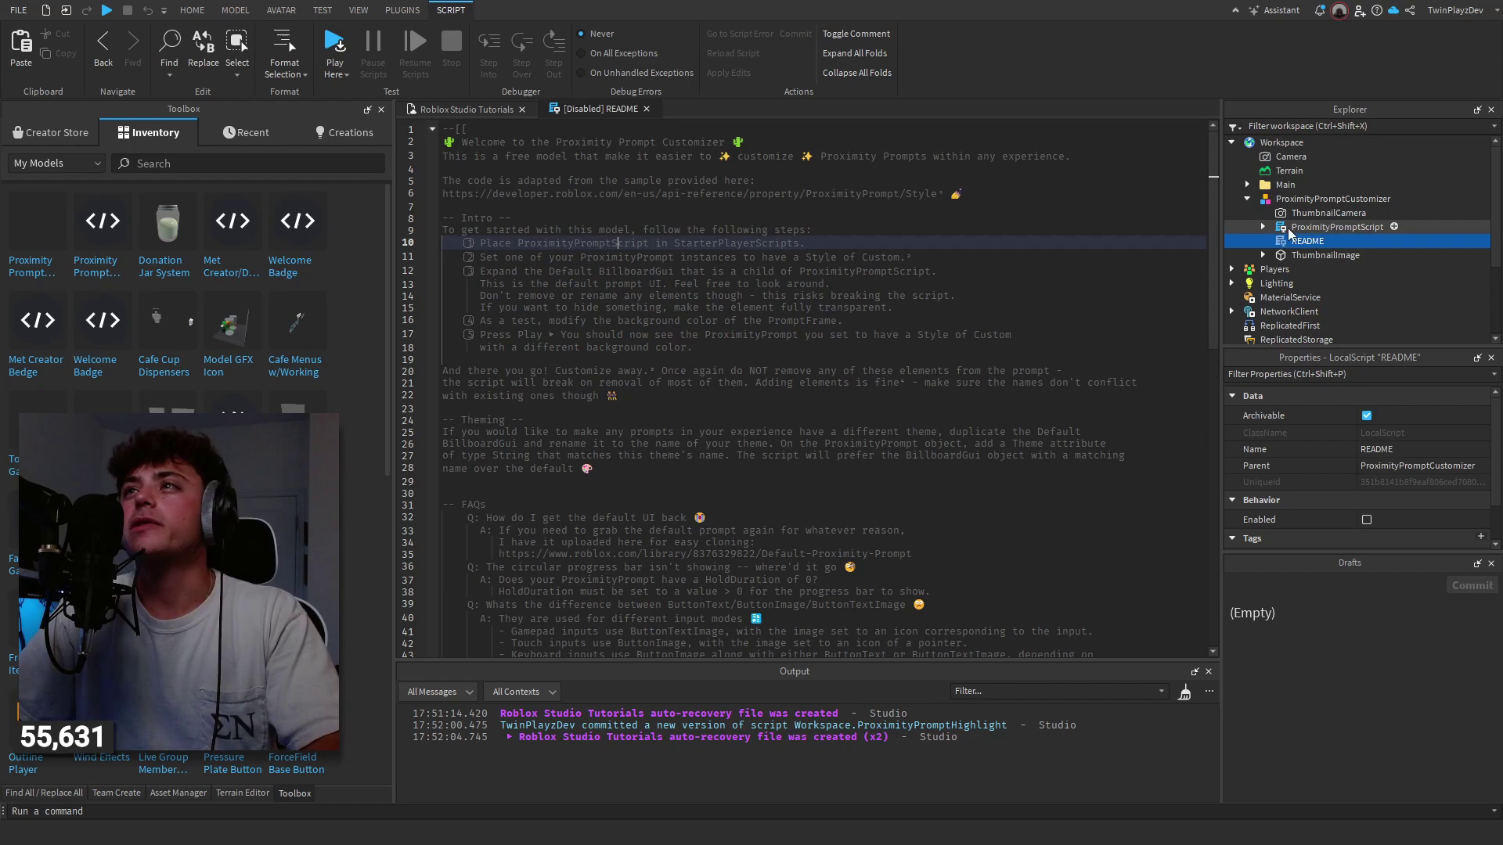
- Move ProximityPromptScript from the ProximityPromptCustomizer model into StarterPlayerScripts and return to the 3D place view
left_click_drag(1297, 228, 1307, 323)
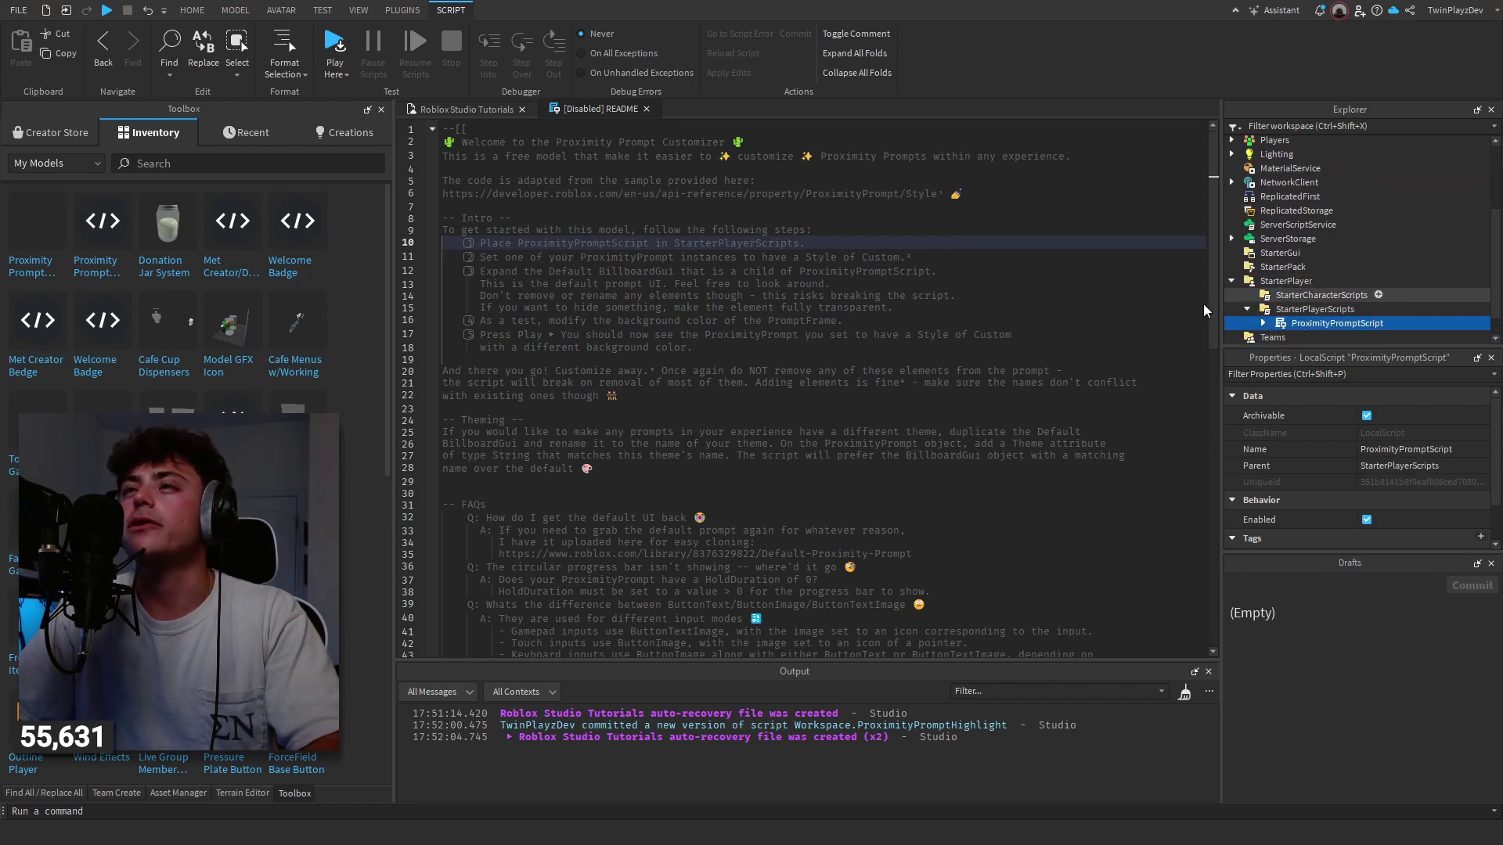
left_click(535, 268)
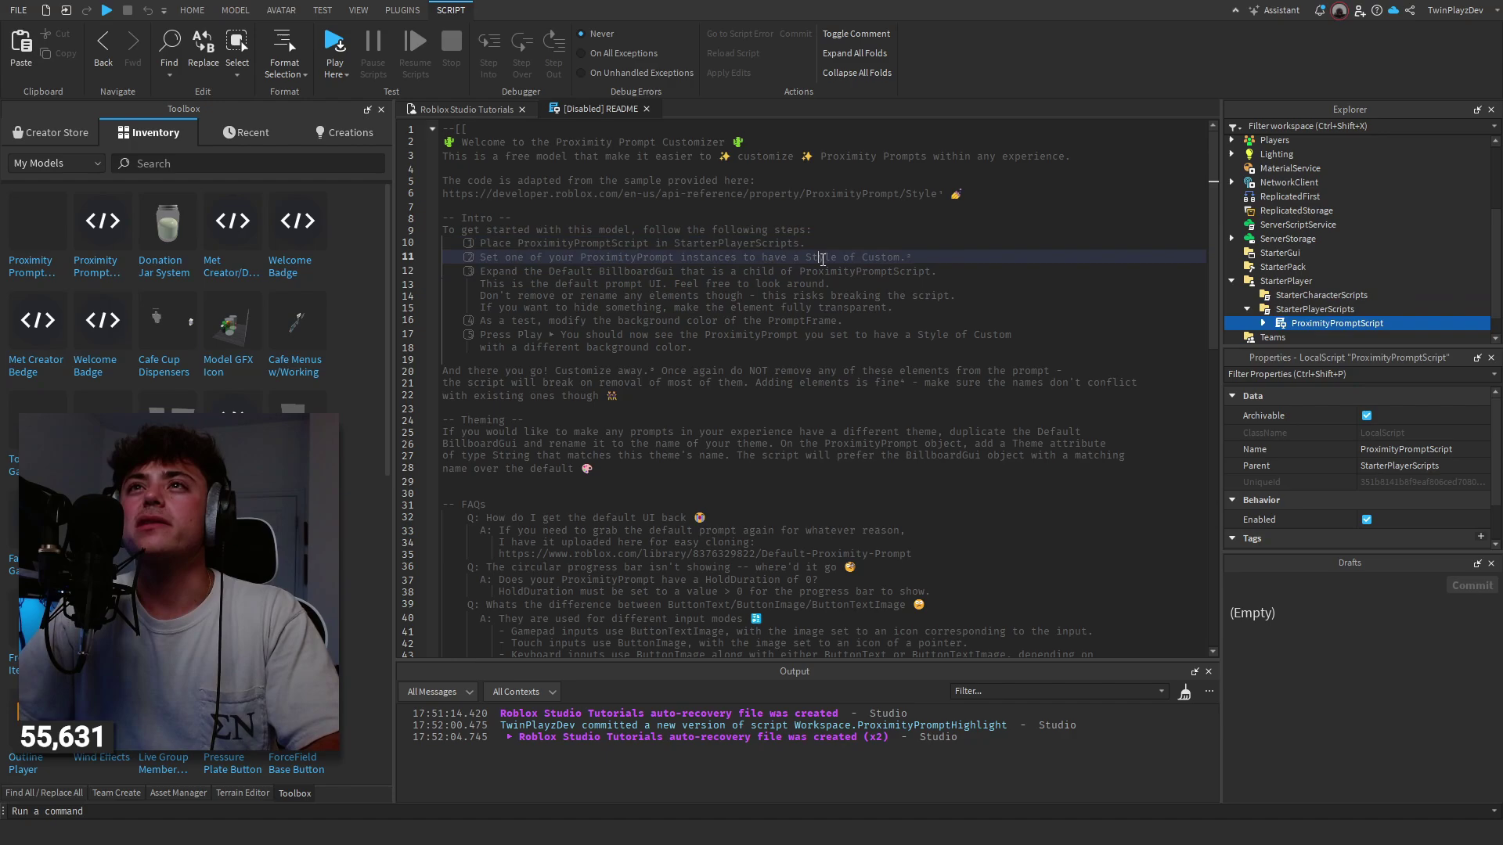
left_click(473, 111)
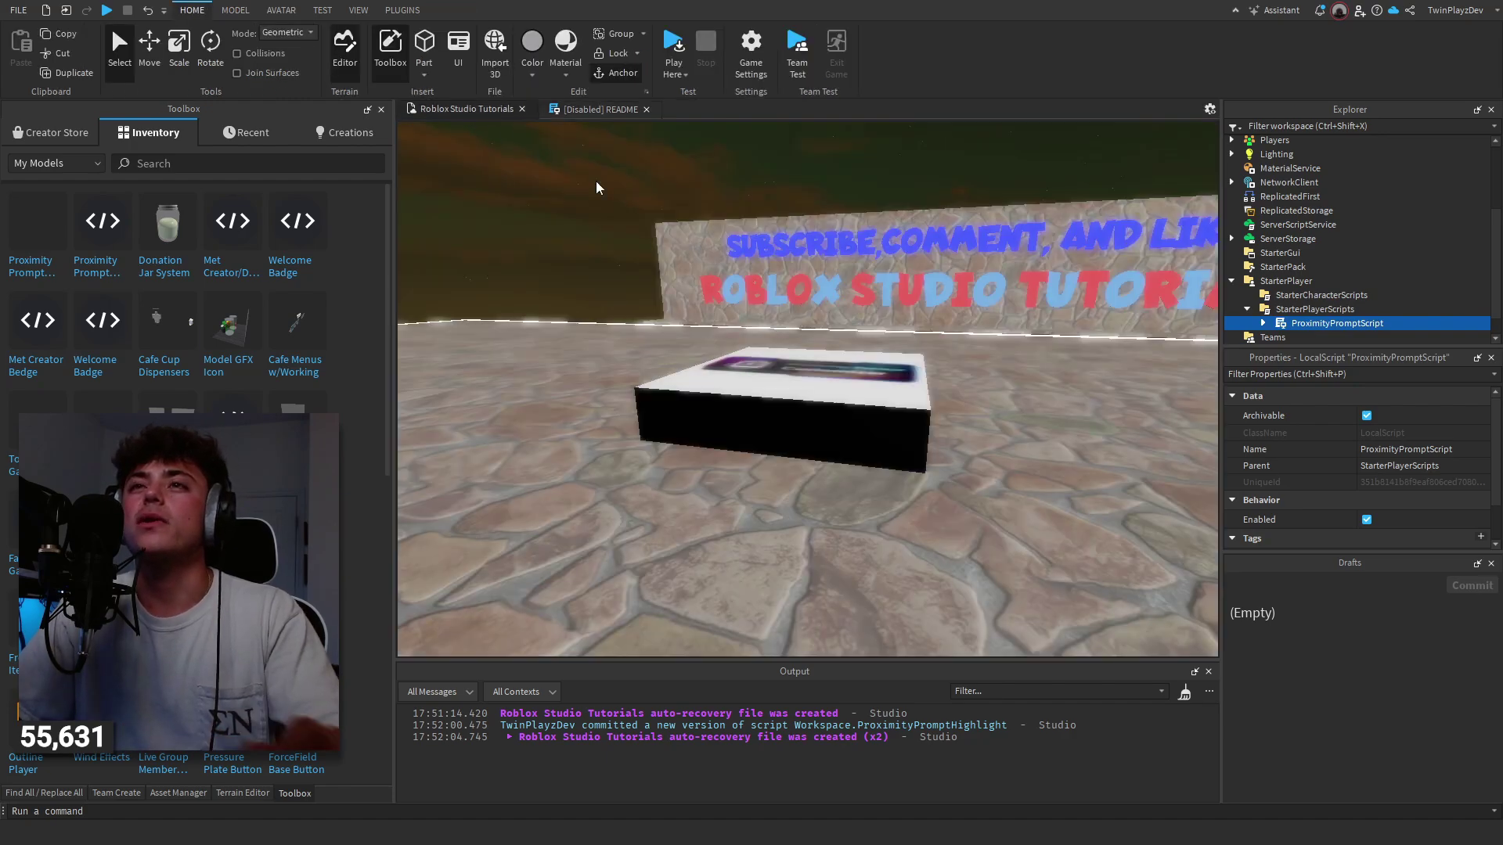
- Insert a block part on an empty area of the stone floor and raise it about 6.6 studs
left_click(989, 290)
right_click_drag(989, 289, 988, 289)
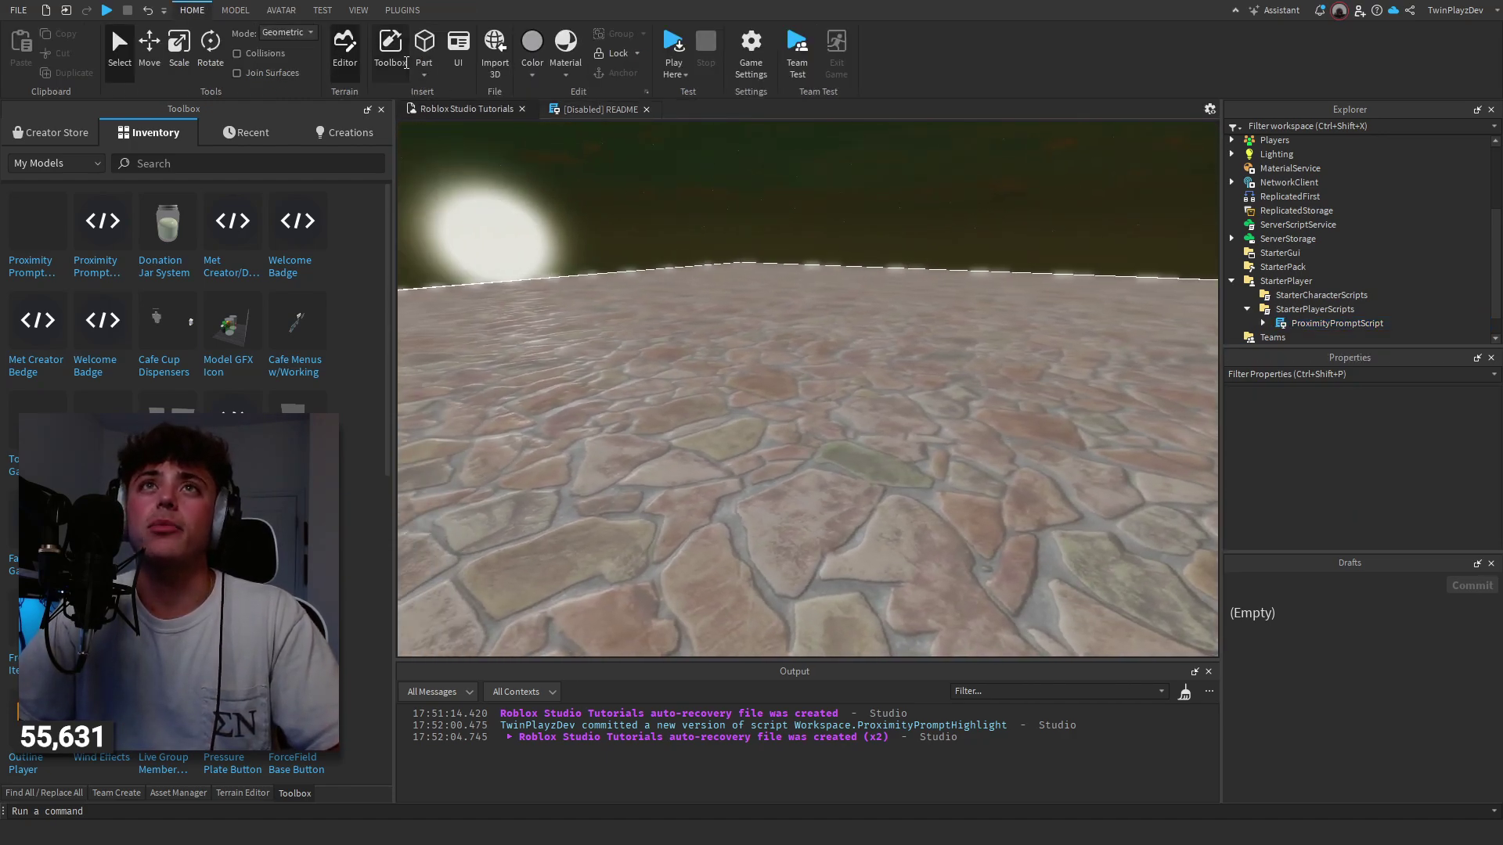
left_click(423, 47)
left_click(149, 51)
left_click_drag(809, 314, 808, 308)
right_click_drag(809, 309, 808, 309)
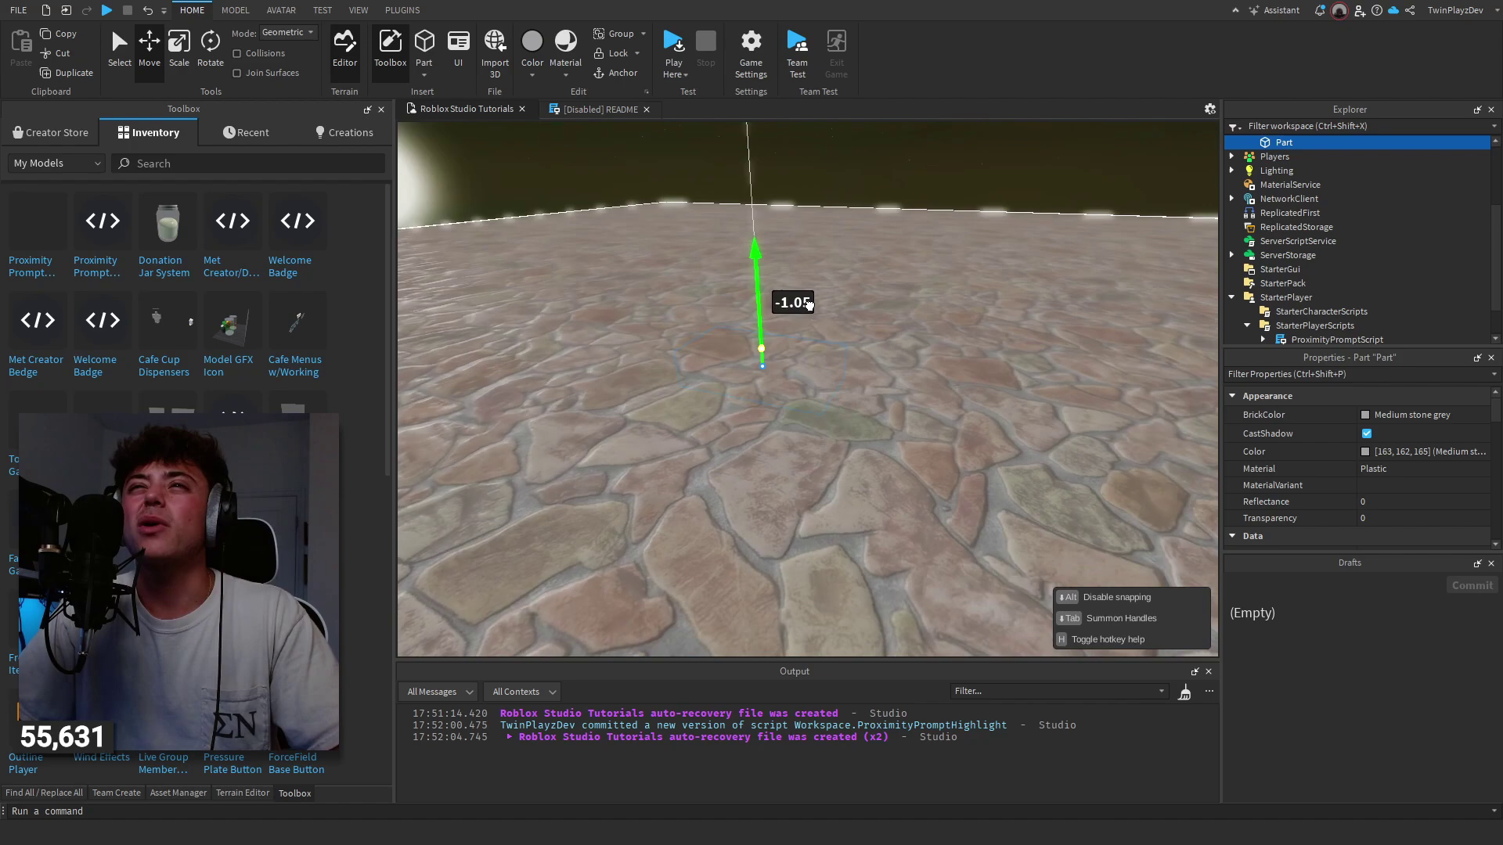
left_click_drag(809, 308, 815, 235)
right_click_drag(808, 308, 808, 309)
left_click_drag(815, 235, 827, 111)
right_click_drag(875, 205, 875, 205)
- Add a ProximityPrompt to the new part and lower the part by about 0.94 studs
left_click(1304, 142)
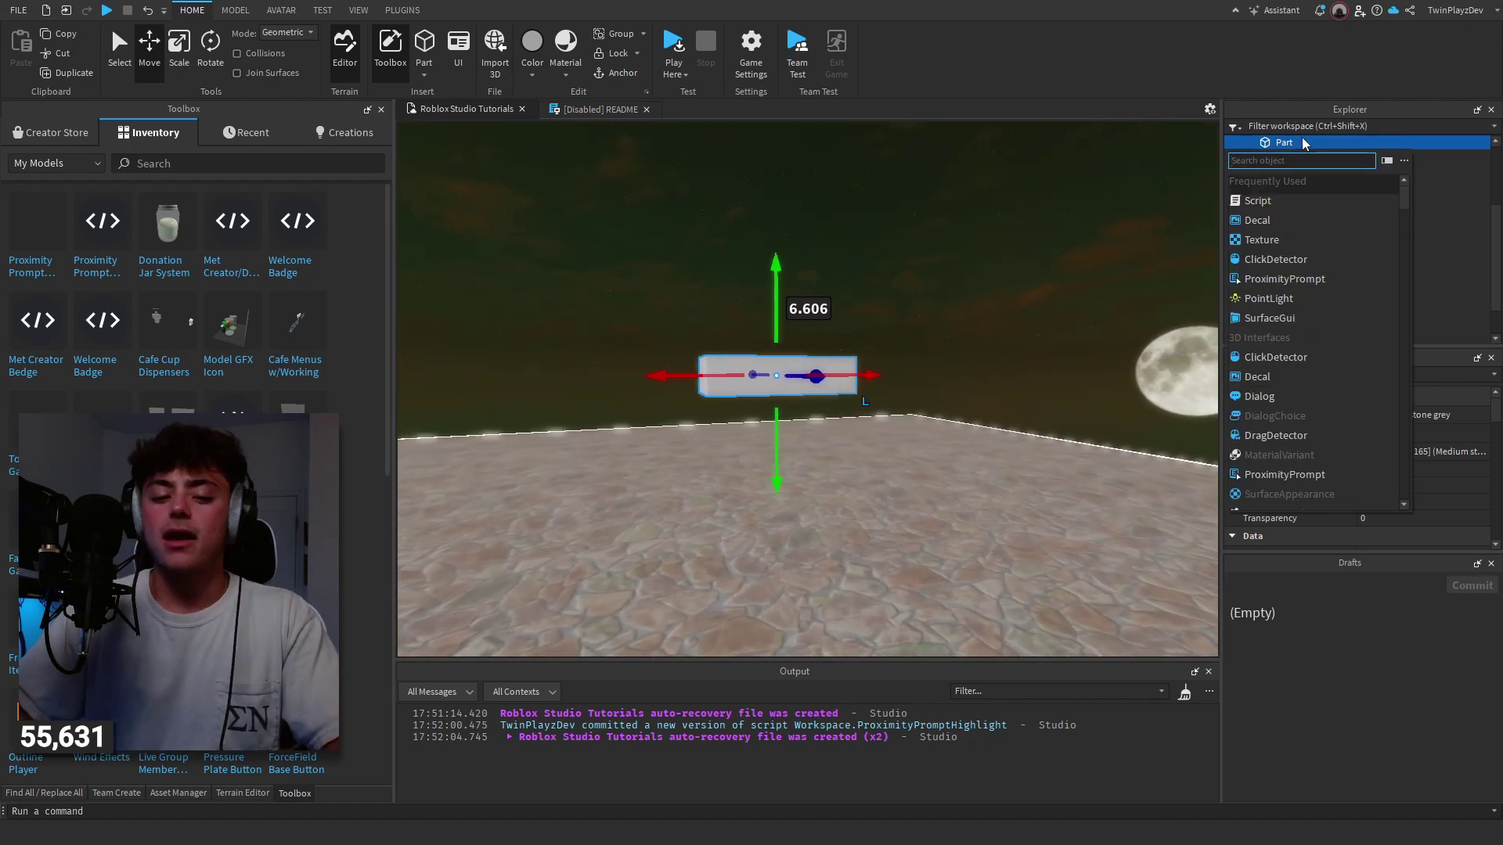
type("prox")
key("Return")
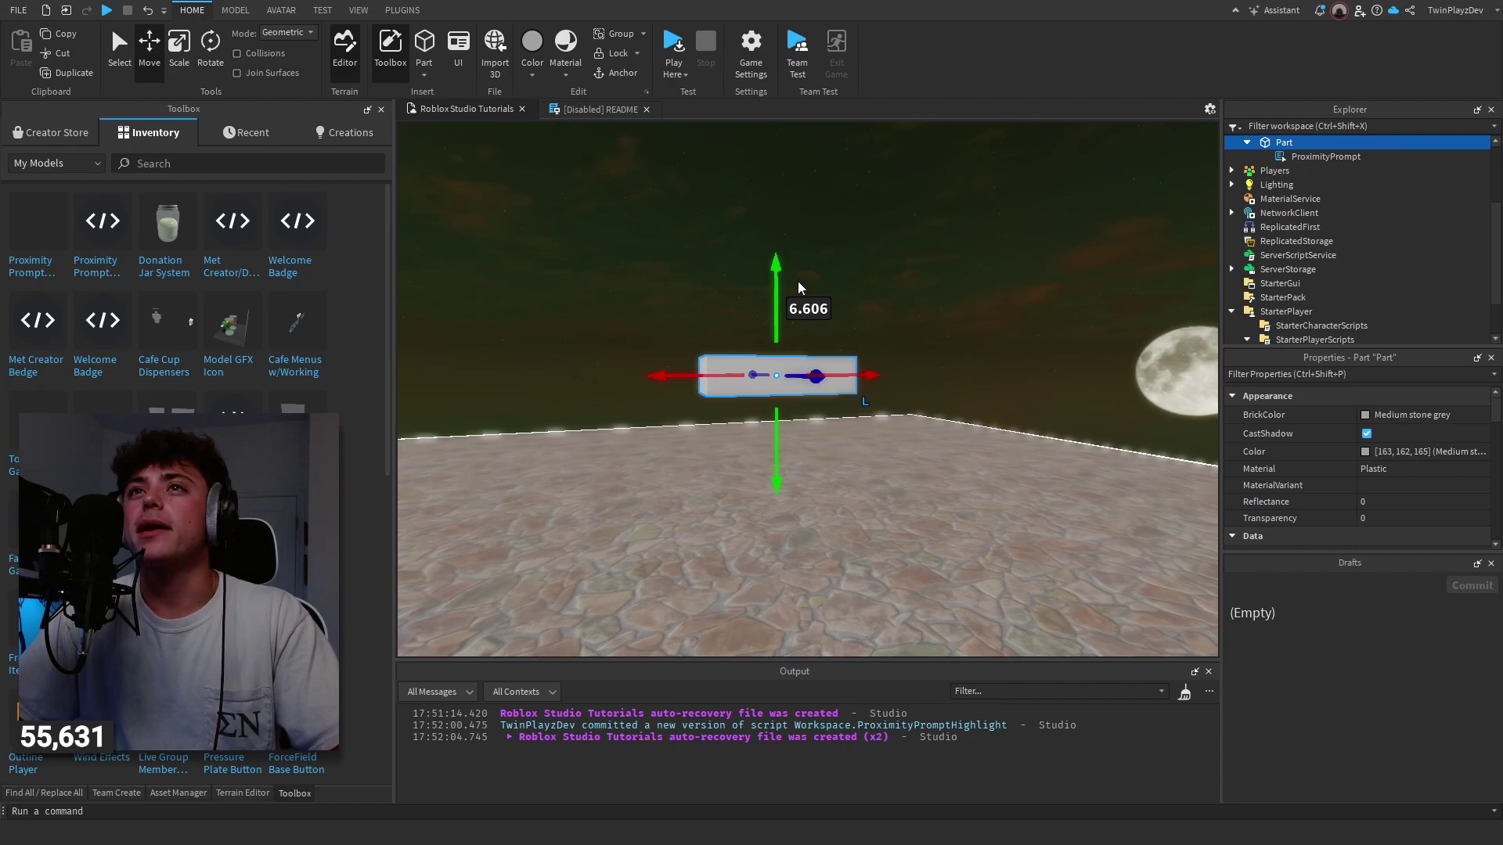
left_click_drag(776, 269, 776, 306)
right_click_drag(881, 283, 881, 283)
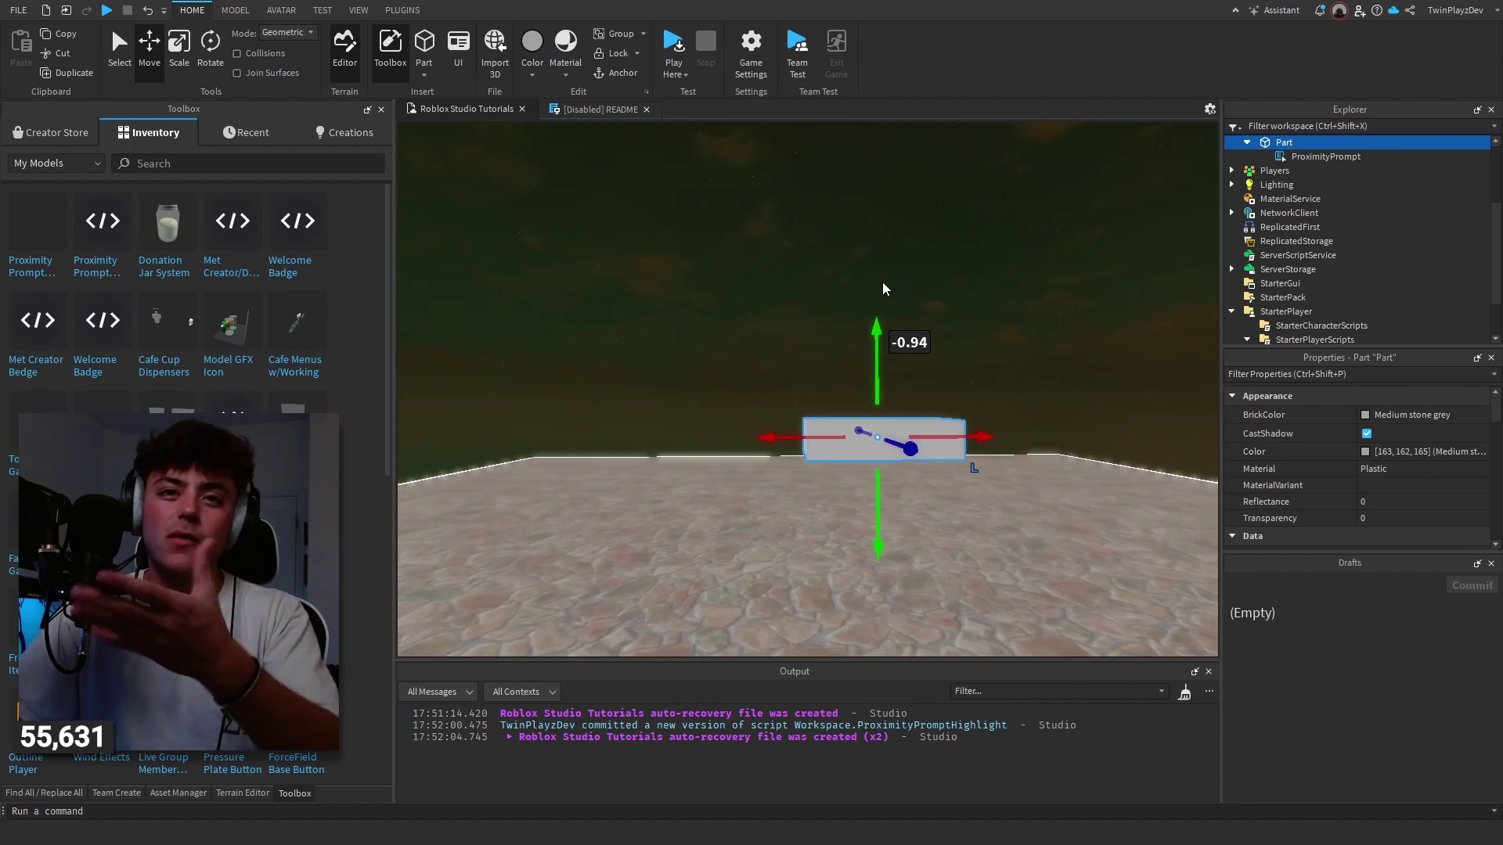
- Set the Style property of the part's ProximityPrompt to Custom
left_click(1291, 157)
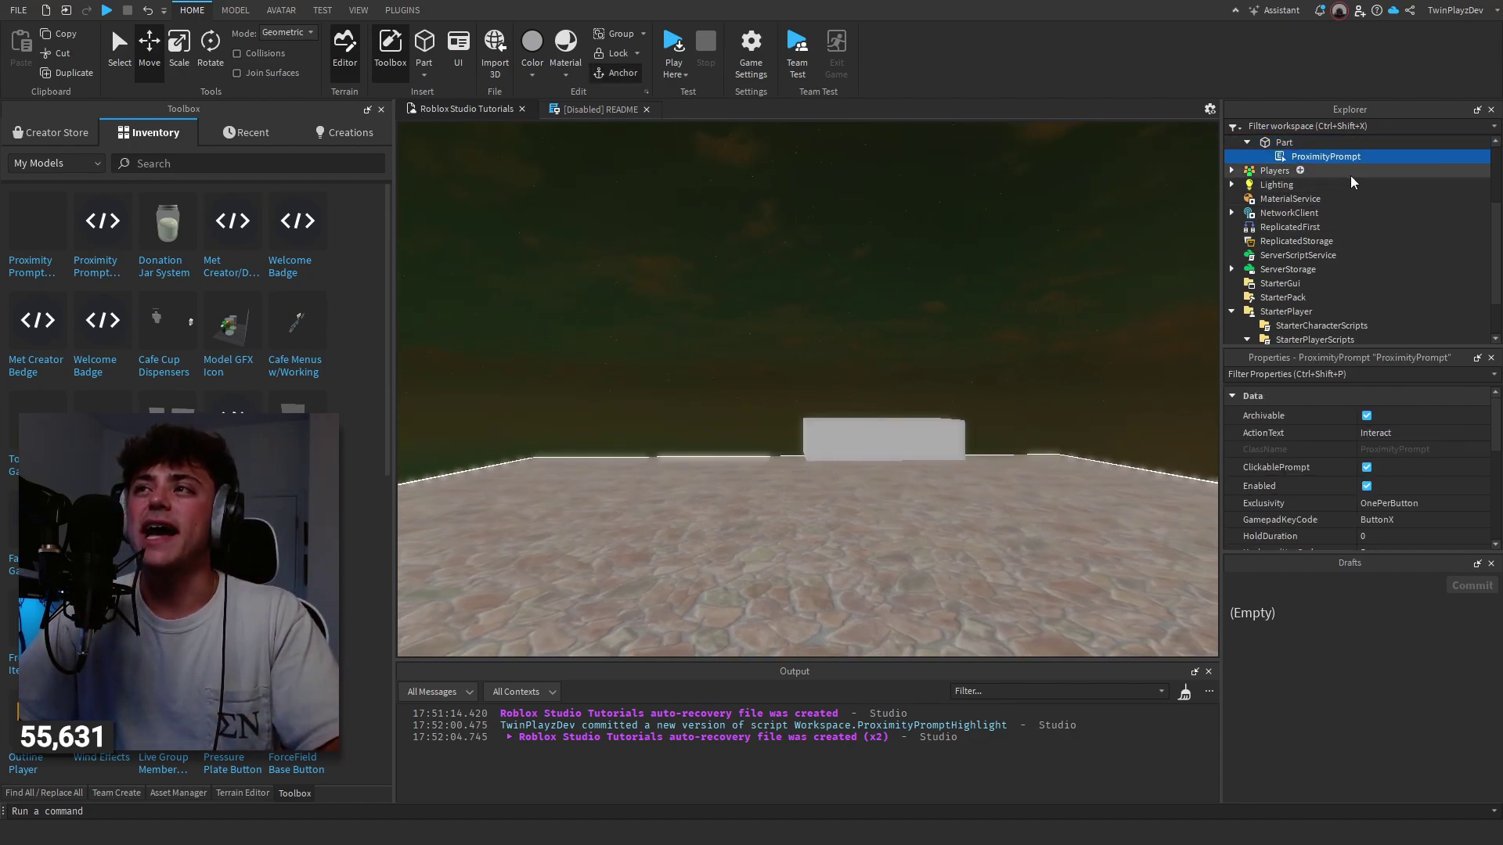
left_click_drag(1366, 553, 1367, 638)
scroll(1397, 494, "down", 1)
scroll(1415, 509, "up", 1)
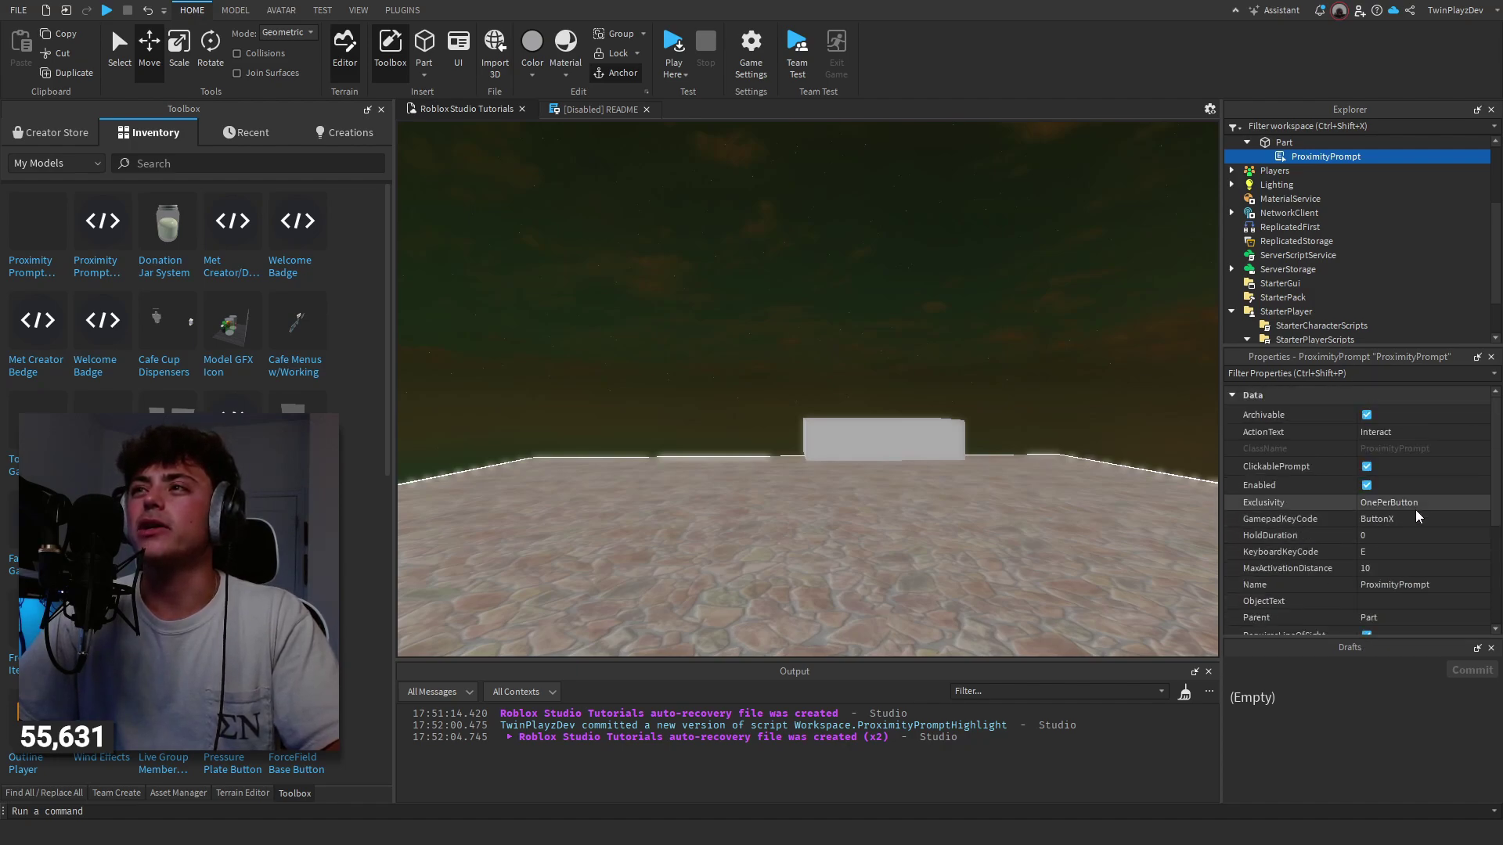
scroll(1415, 510, "down", 1)
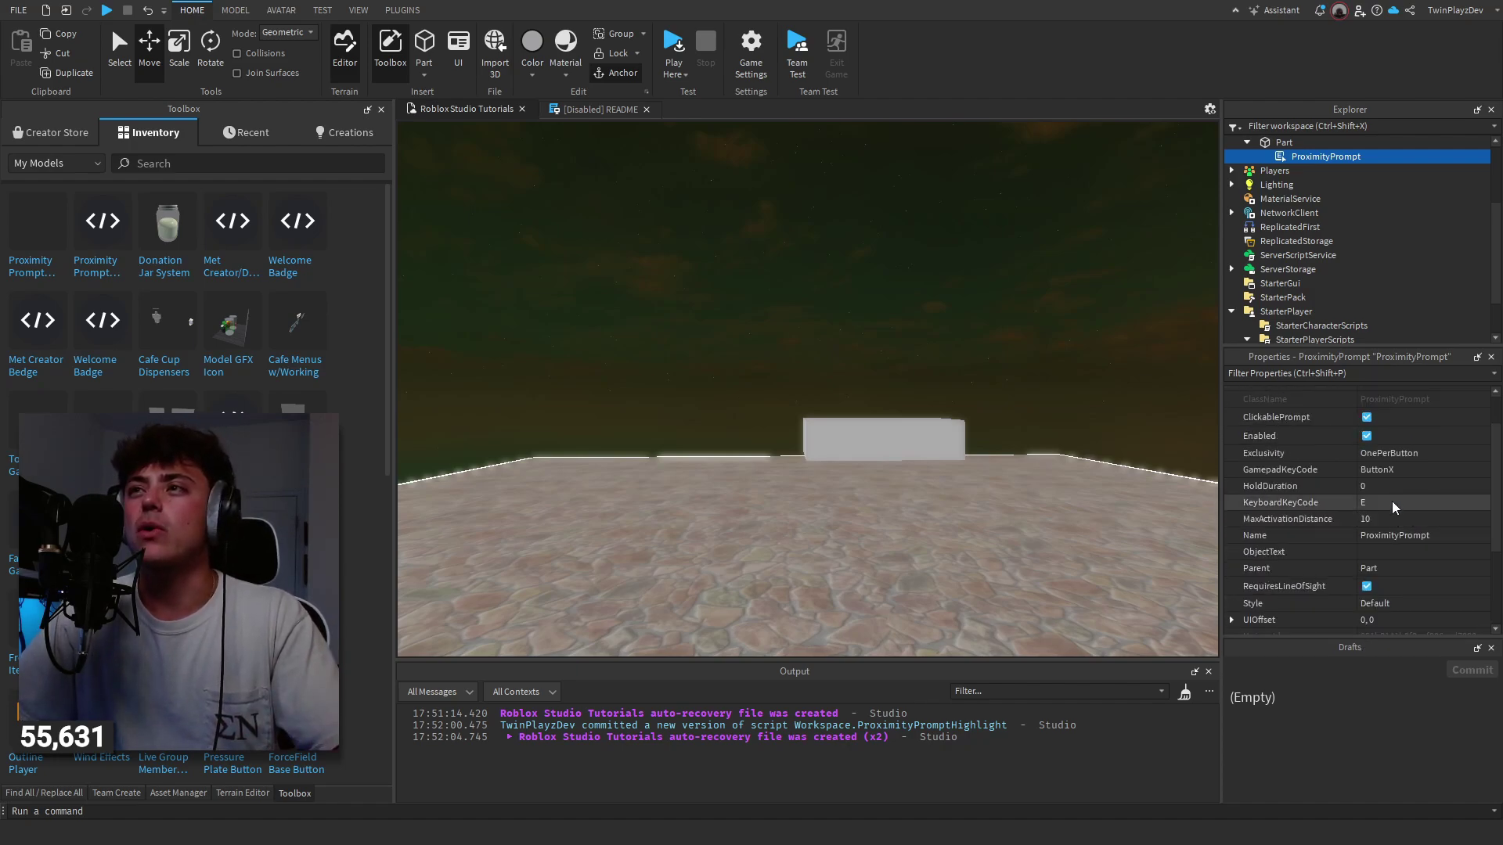
scroll(1389, 489, "down", 2)
scroll(1426, 557, "up", 4)
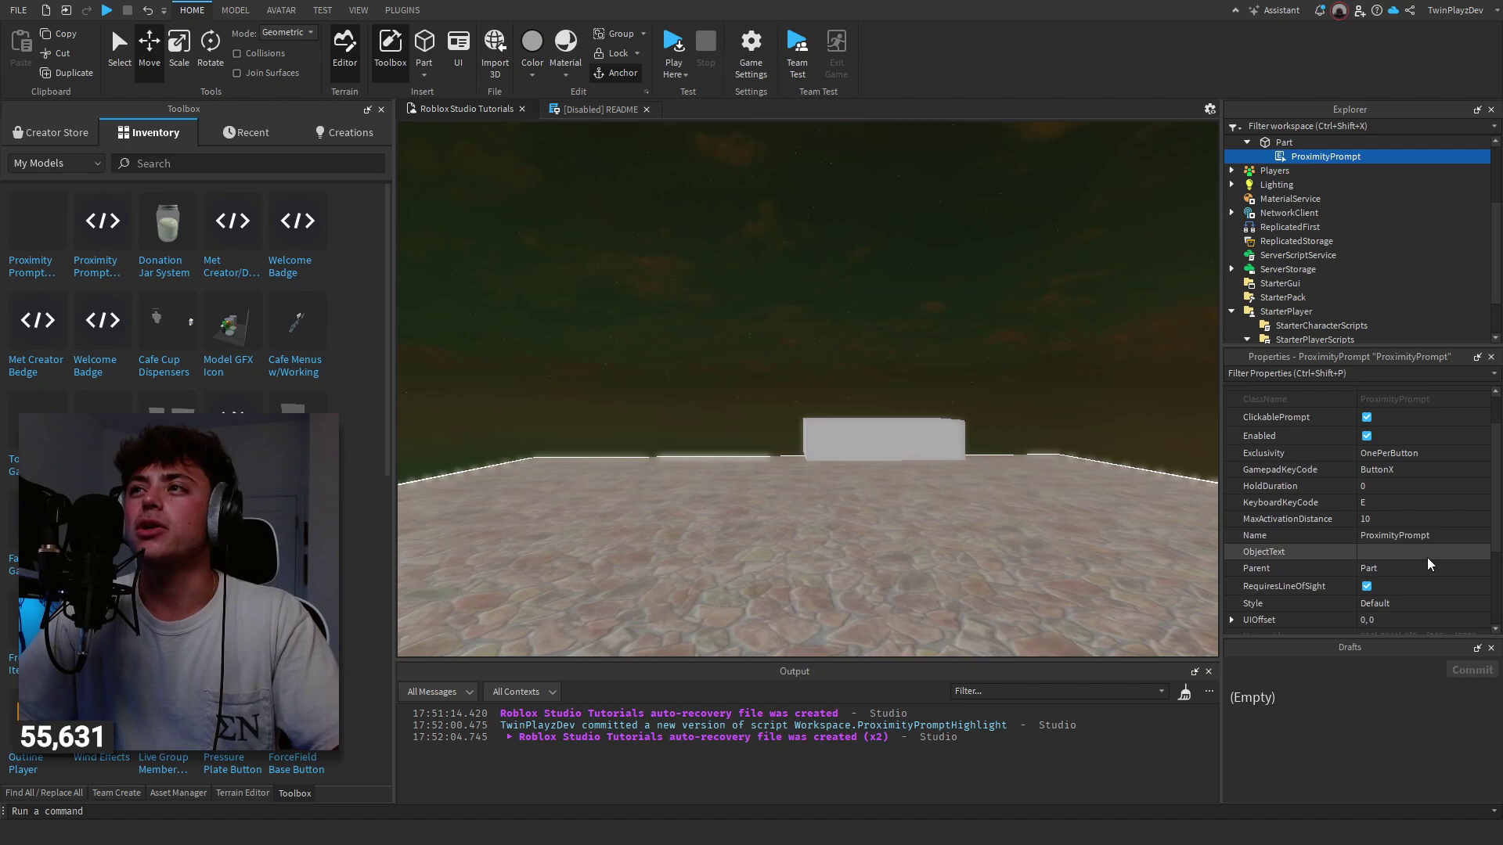
scroll(1426, 558, "down", 5)
left_click(1406, 470)
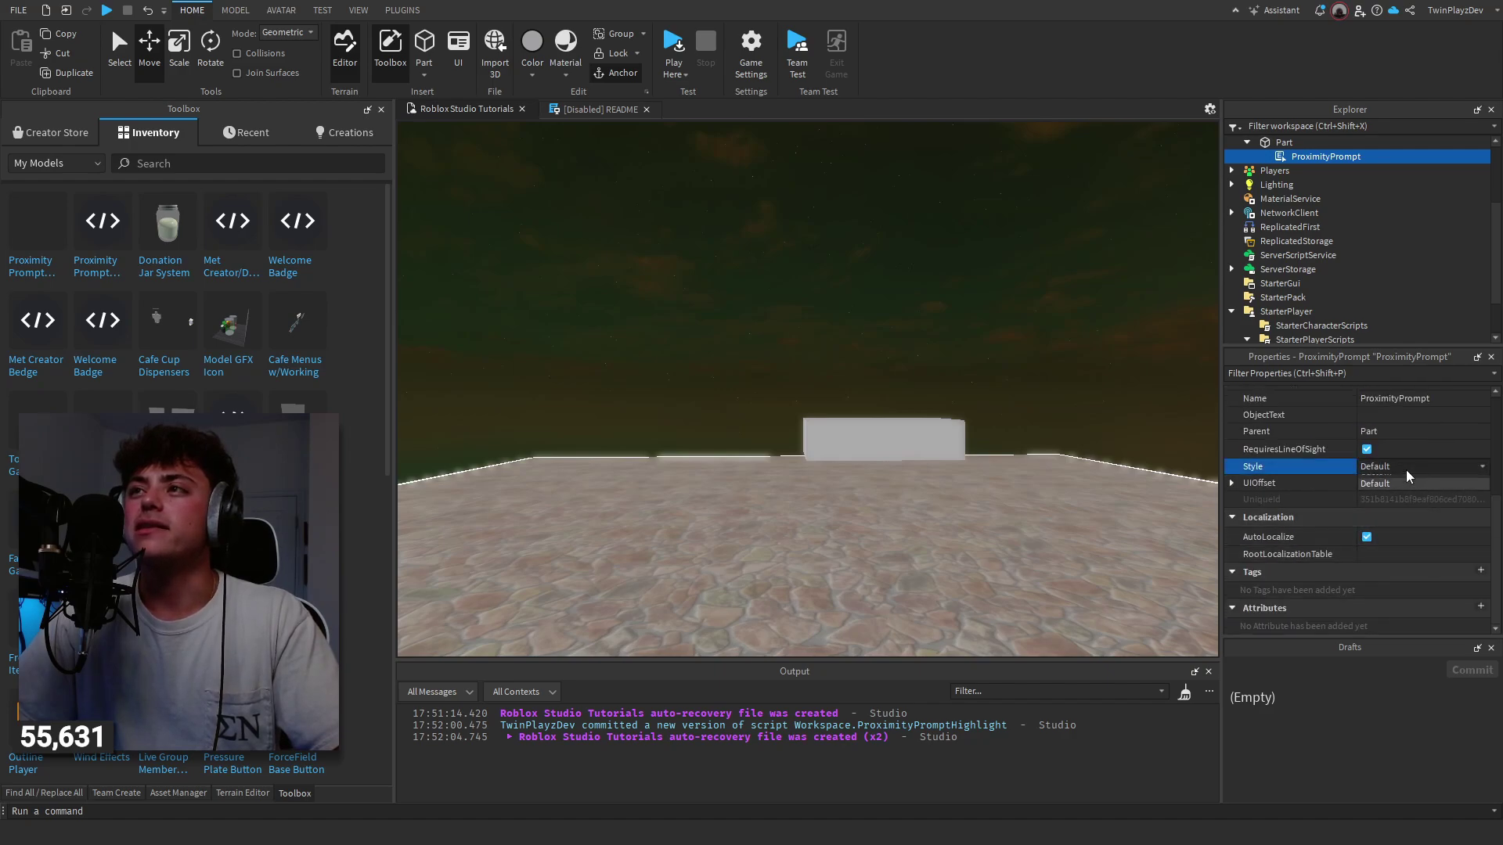
left_click(1406, 480)
scroll(1408, 561, "up", 2)
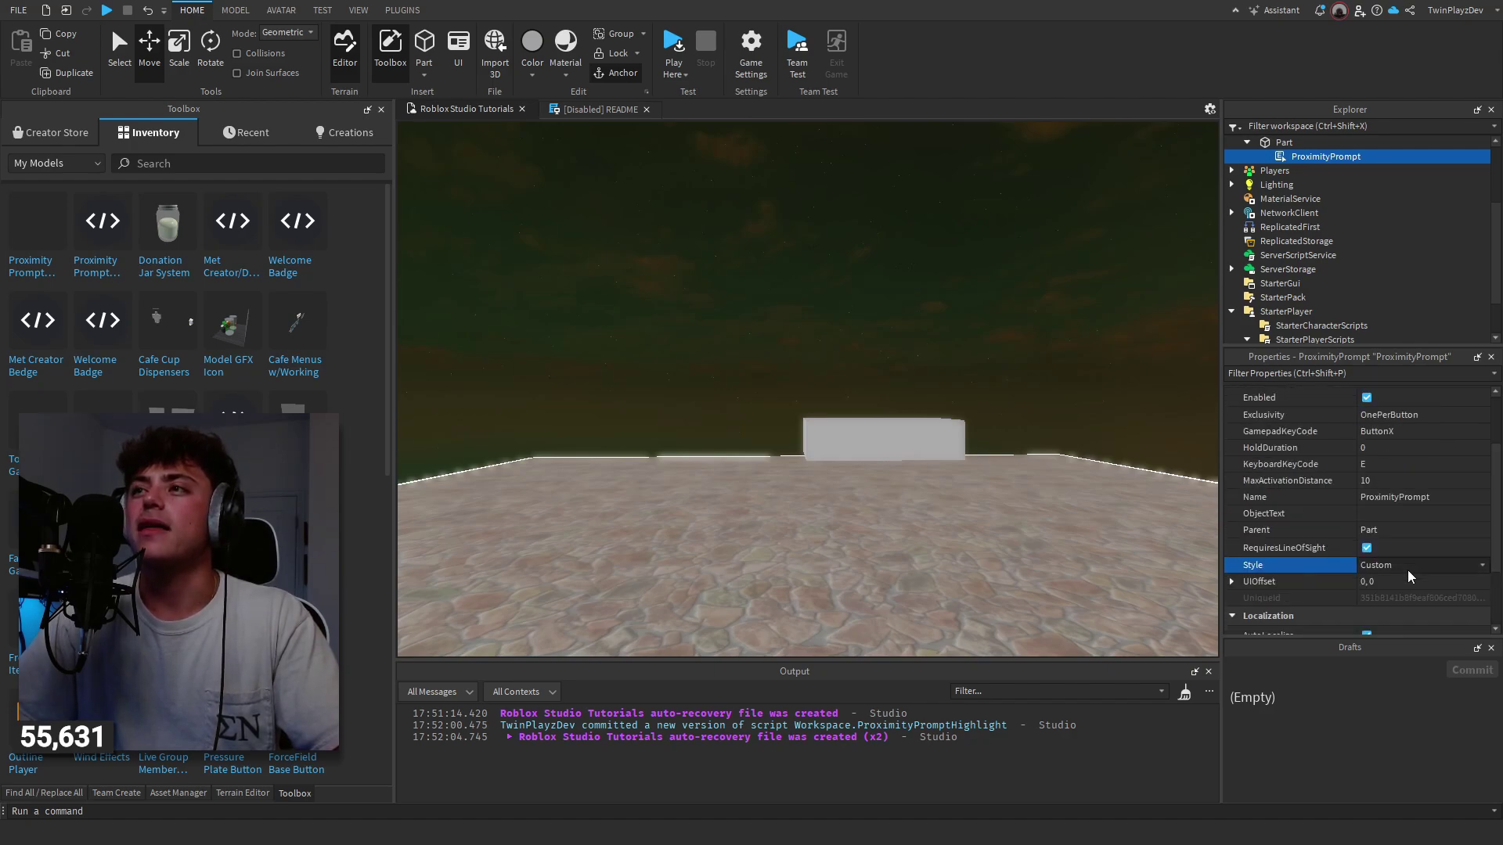
- Set the HoldDuration of the part's ProximityPrompt to 1 and clear the selection
left_click(1380, 480)
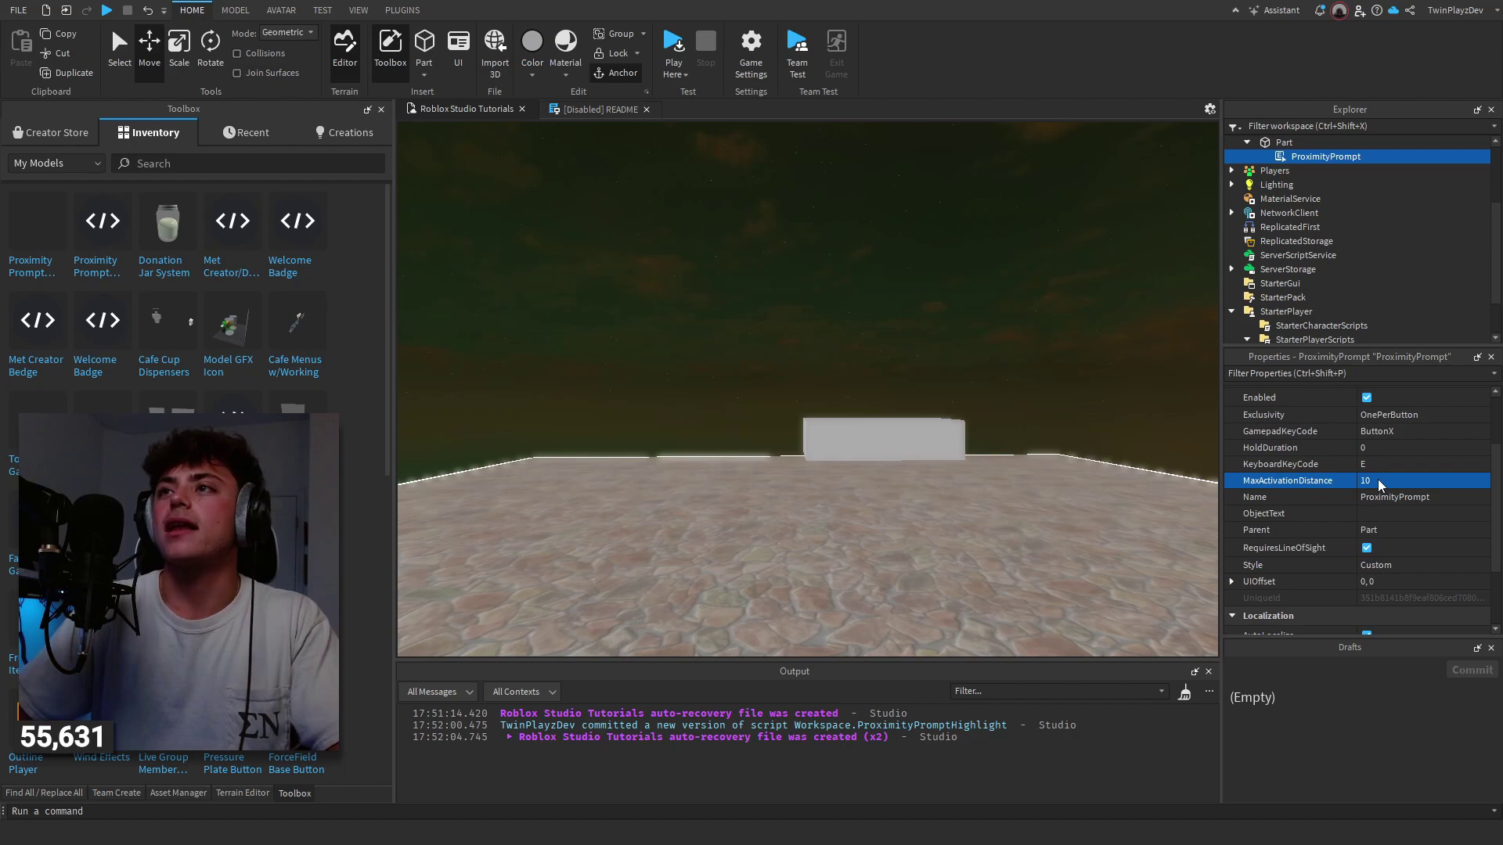
left_click(1377, 447)
type("1")
key("Return")
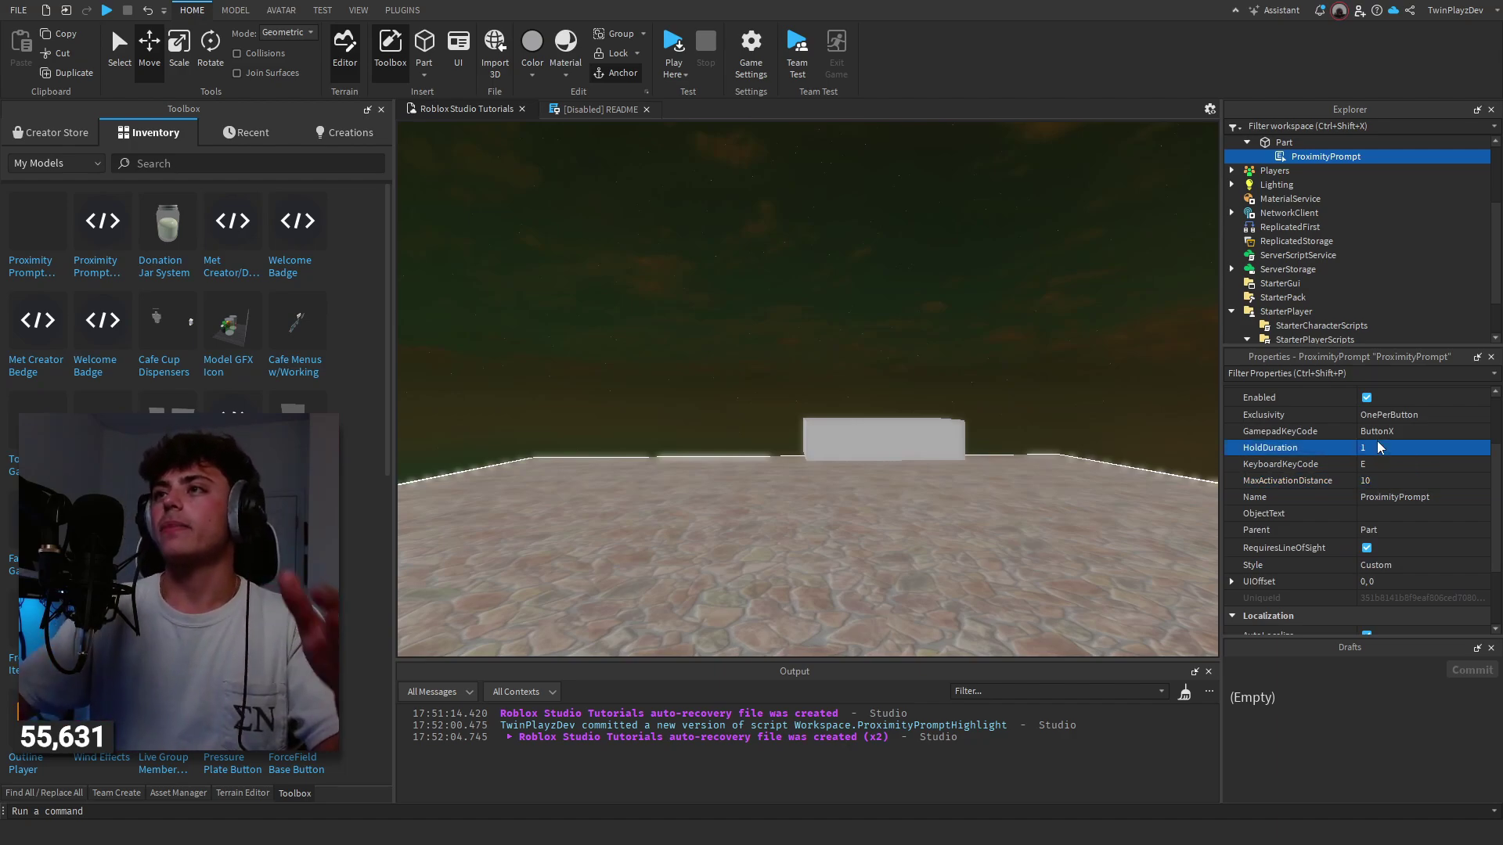
scroll(1374, 470, "up", 2)
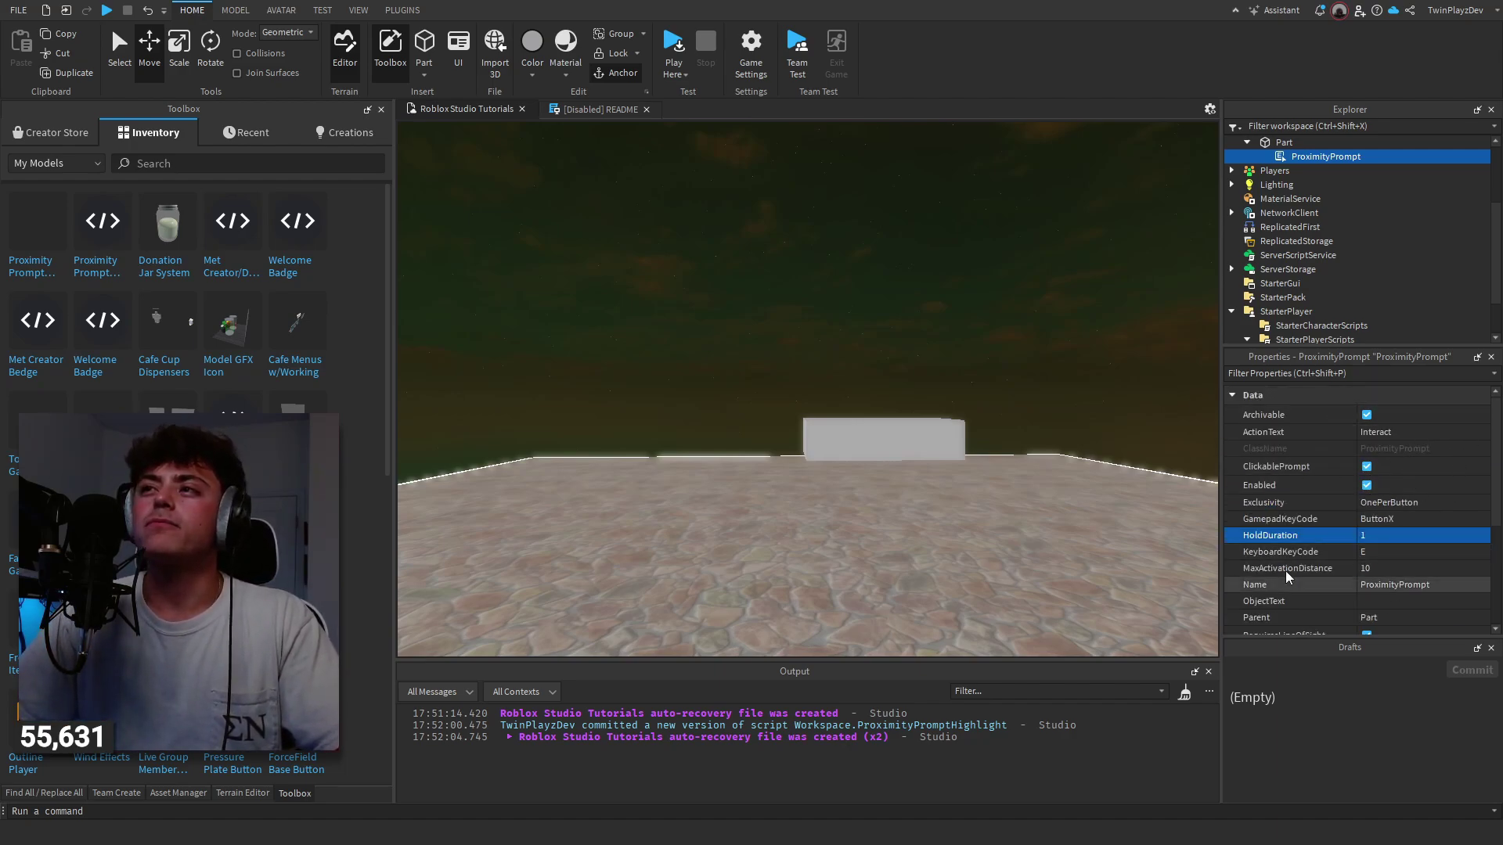
left_click(1413, 524)
left_click(1012, 241)
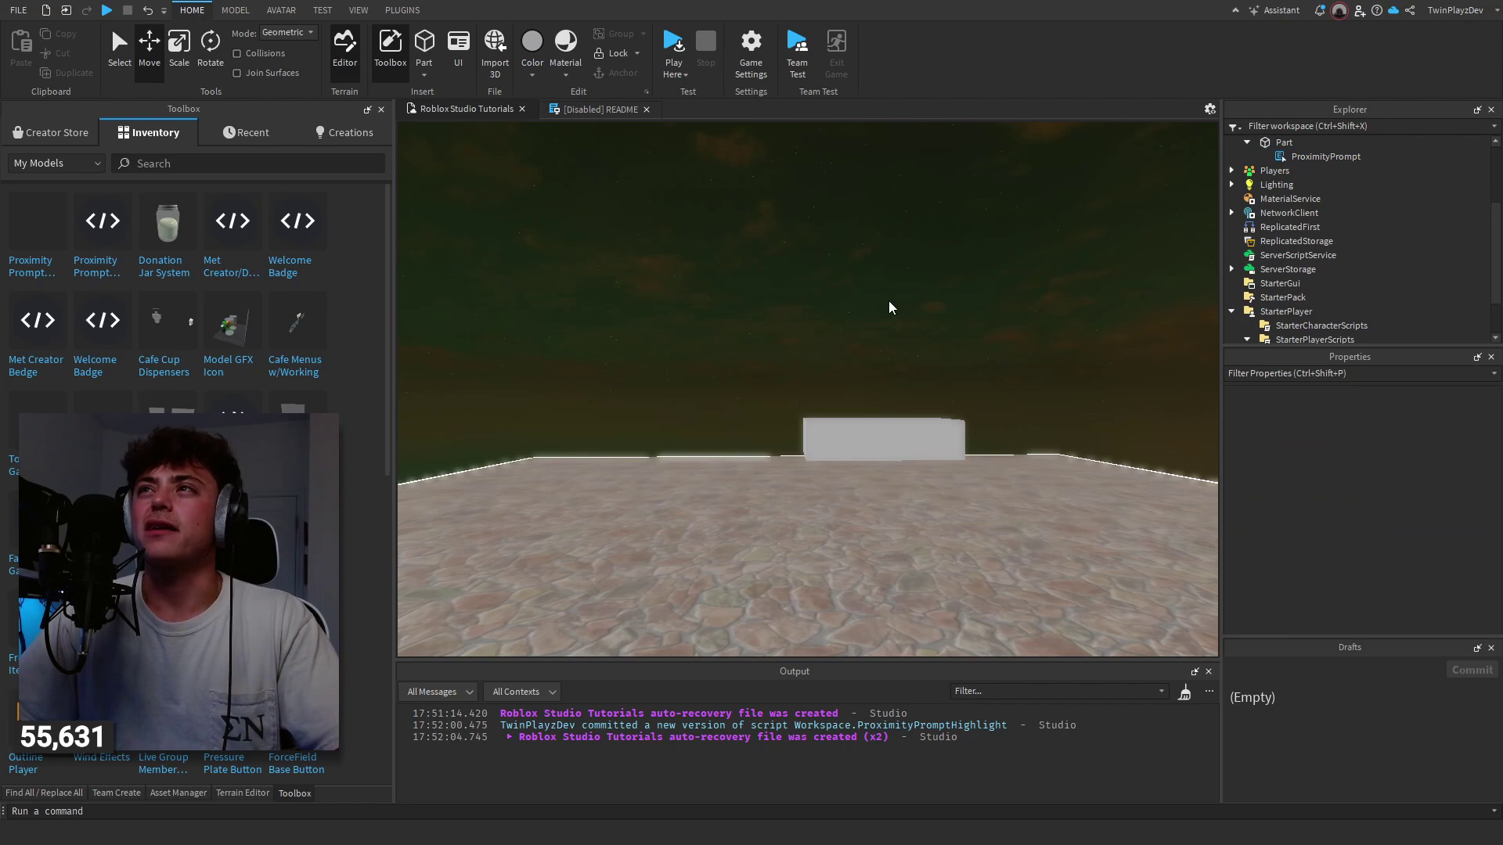
- Lower the block part down to the stone floor and deselect it
right_click_drag(889, 300, 883, 306)
key("w")
left_click(882, 310)
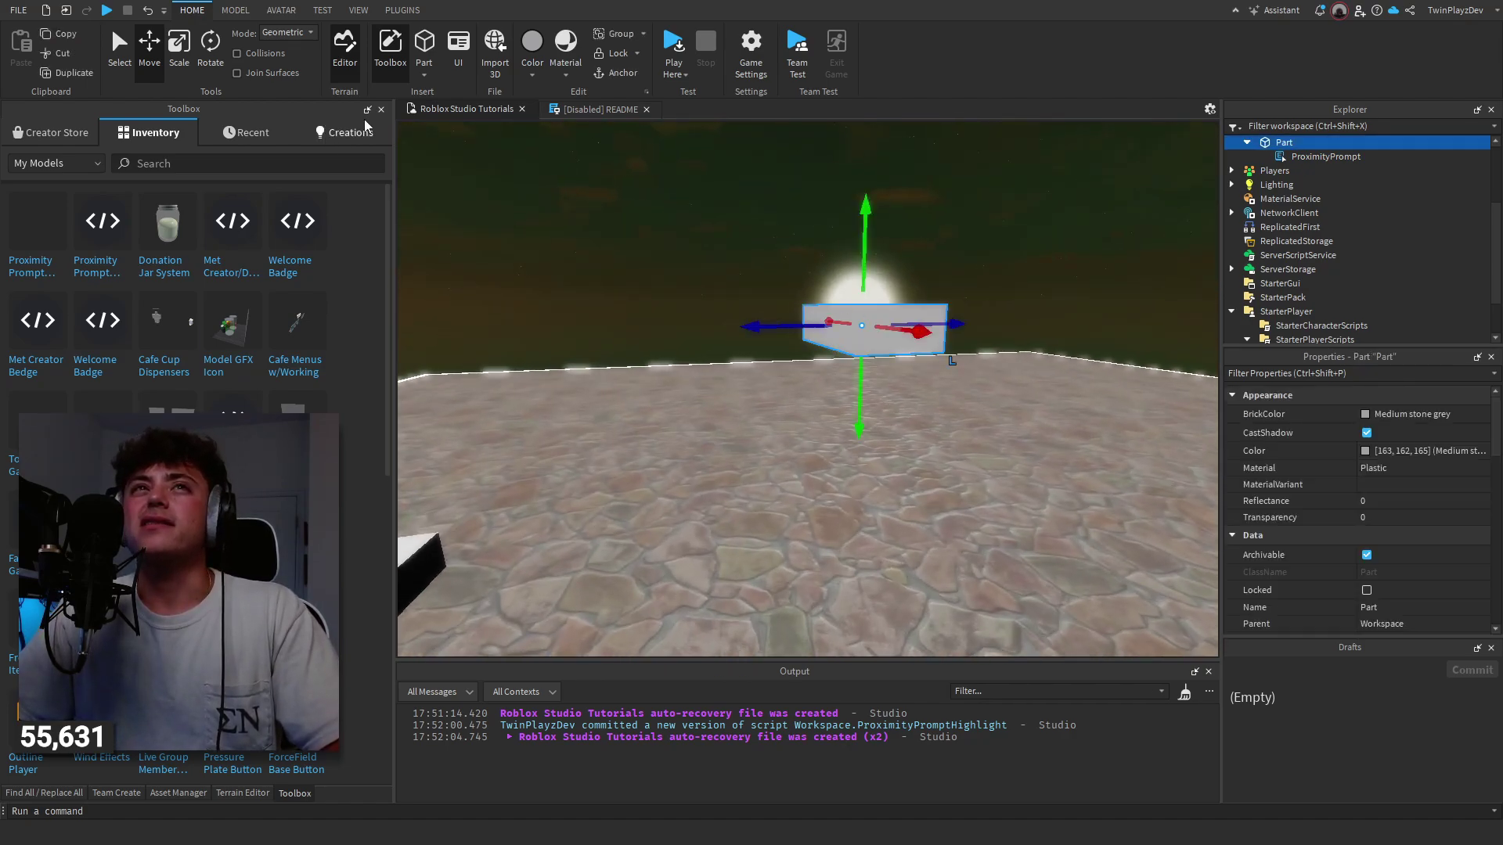
left_click_drag(861, 206, 817, 249)
left_click(1124, 236)
right_click_drag(1124, 236, 1105, 240)
key("s")
key("w")
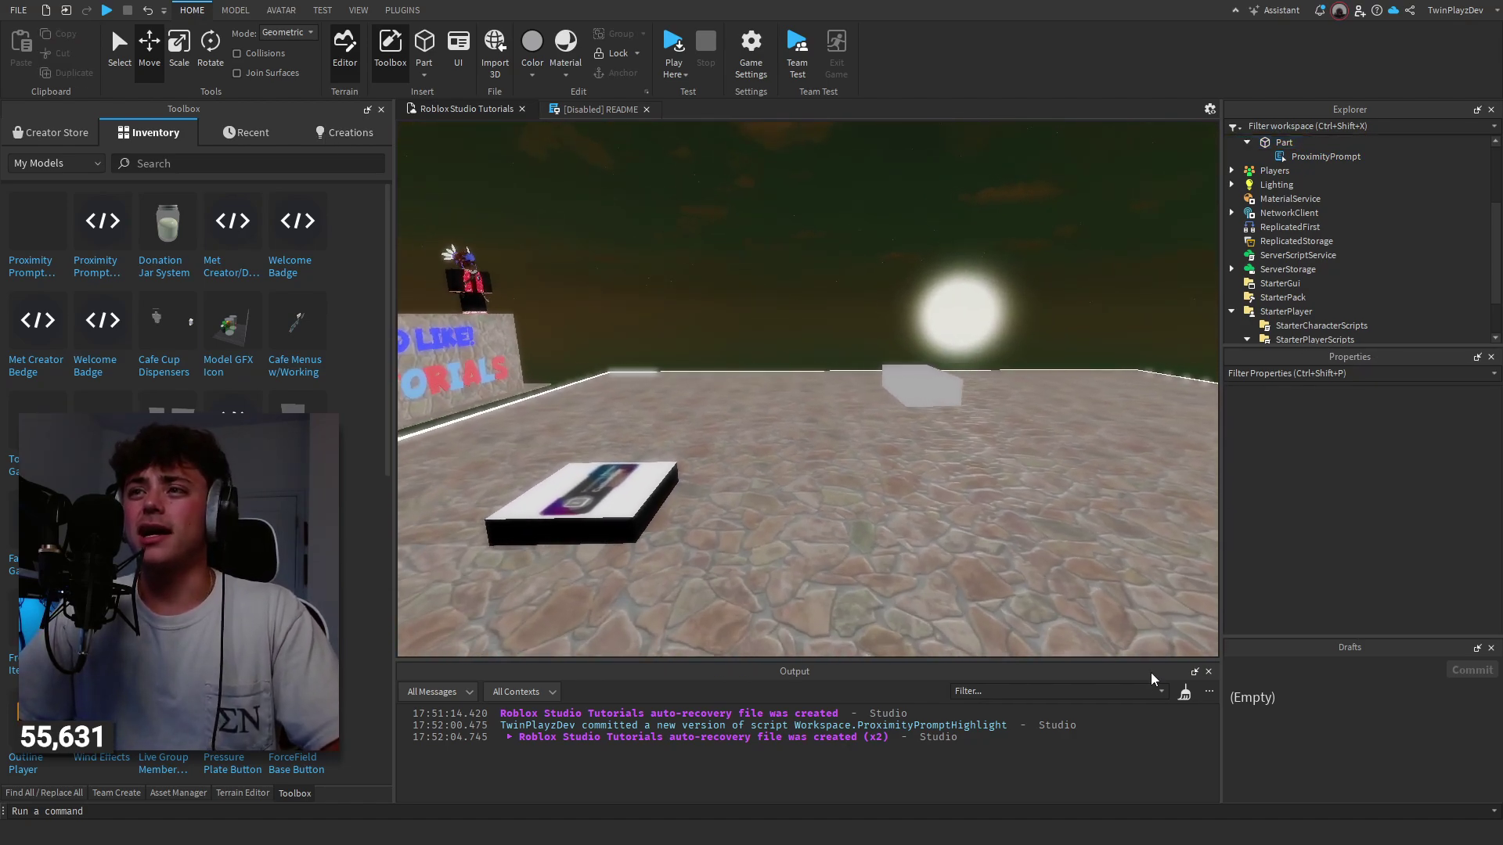
- Clear the output log and open the README script inside the ProximityPromptCustomizer model
left_click(1185, 692)
scroll(1318, 261, "up", 3)
left_click(1247, 254)
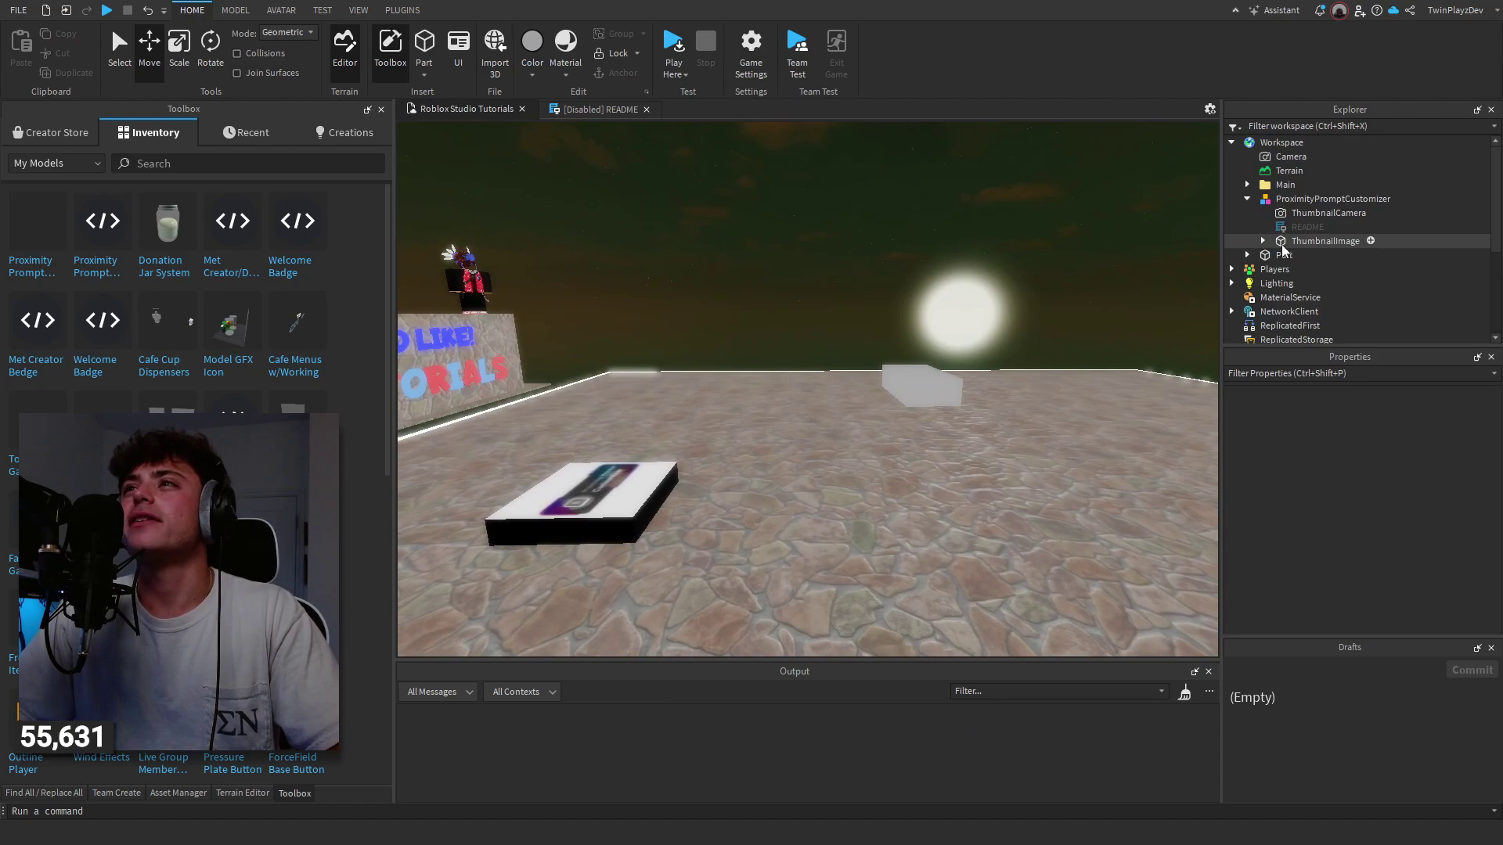
double_click(1308, 227)
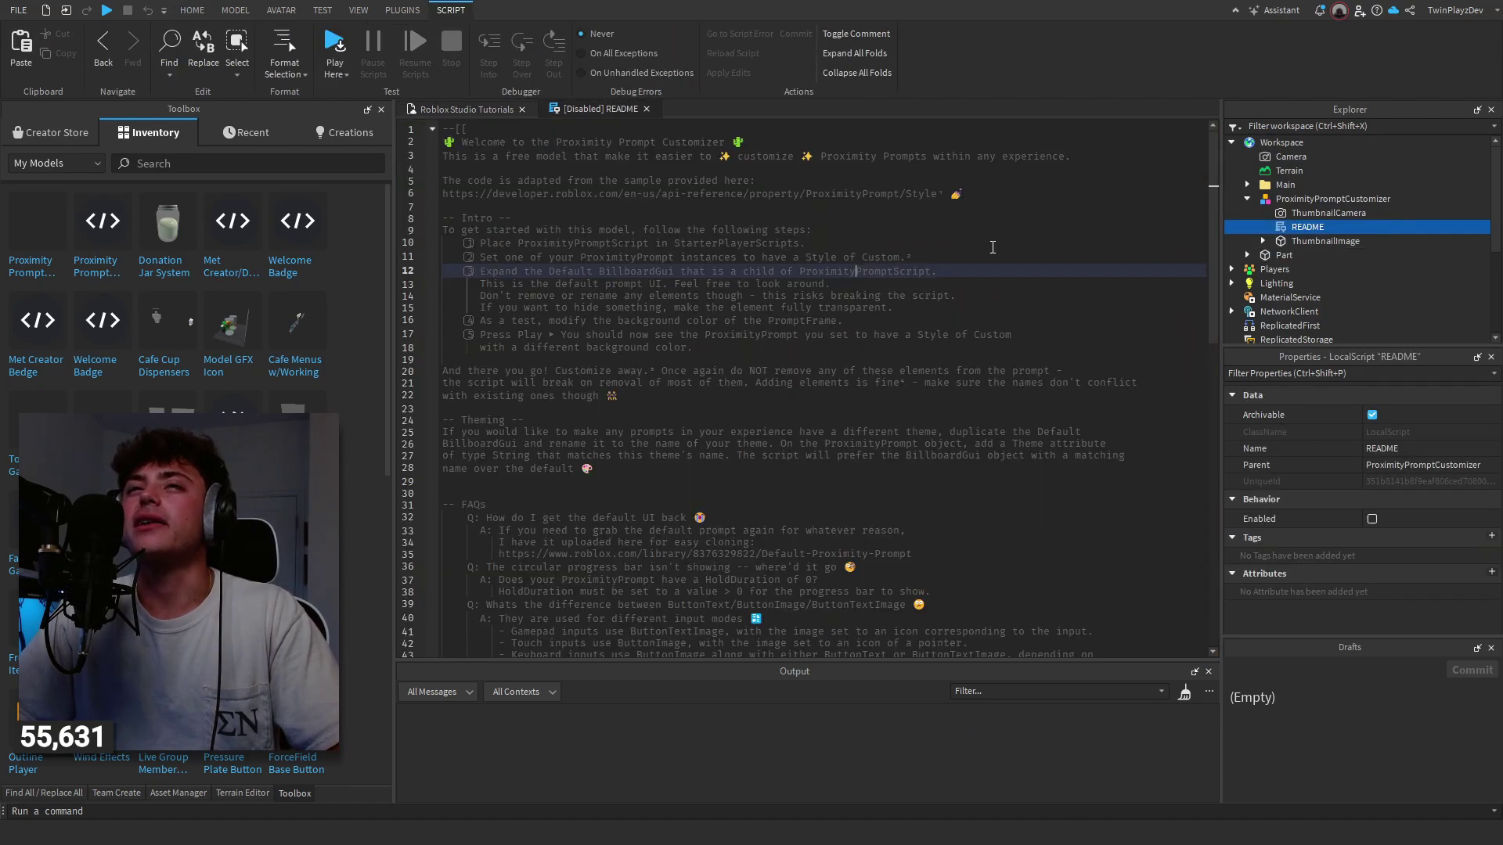
- Delete ThumbnailImage and ThumbnailCamera from the ProximityPromptCustomizer model
left_click(1262, 241)
left_click(1282, 242)
left_click(1291, 252)
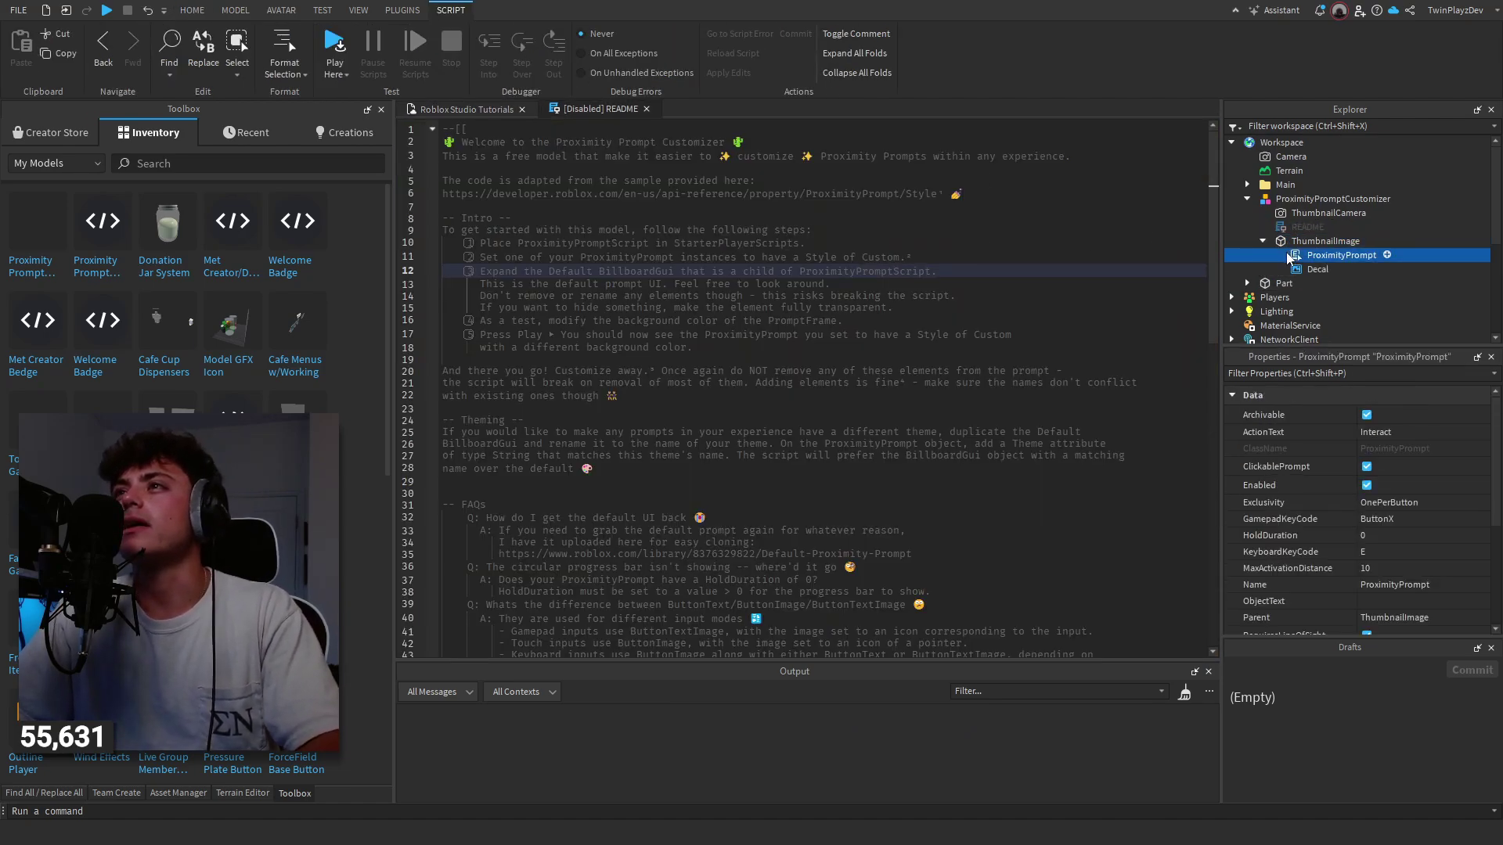
left_click(1306, 244)
key("Delete")
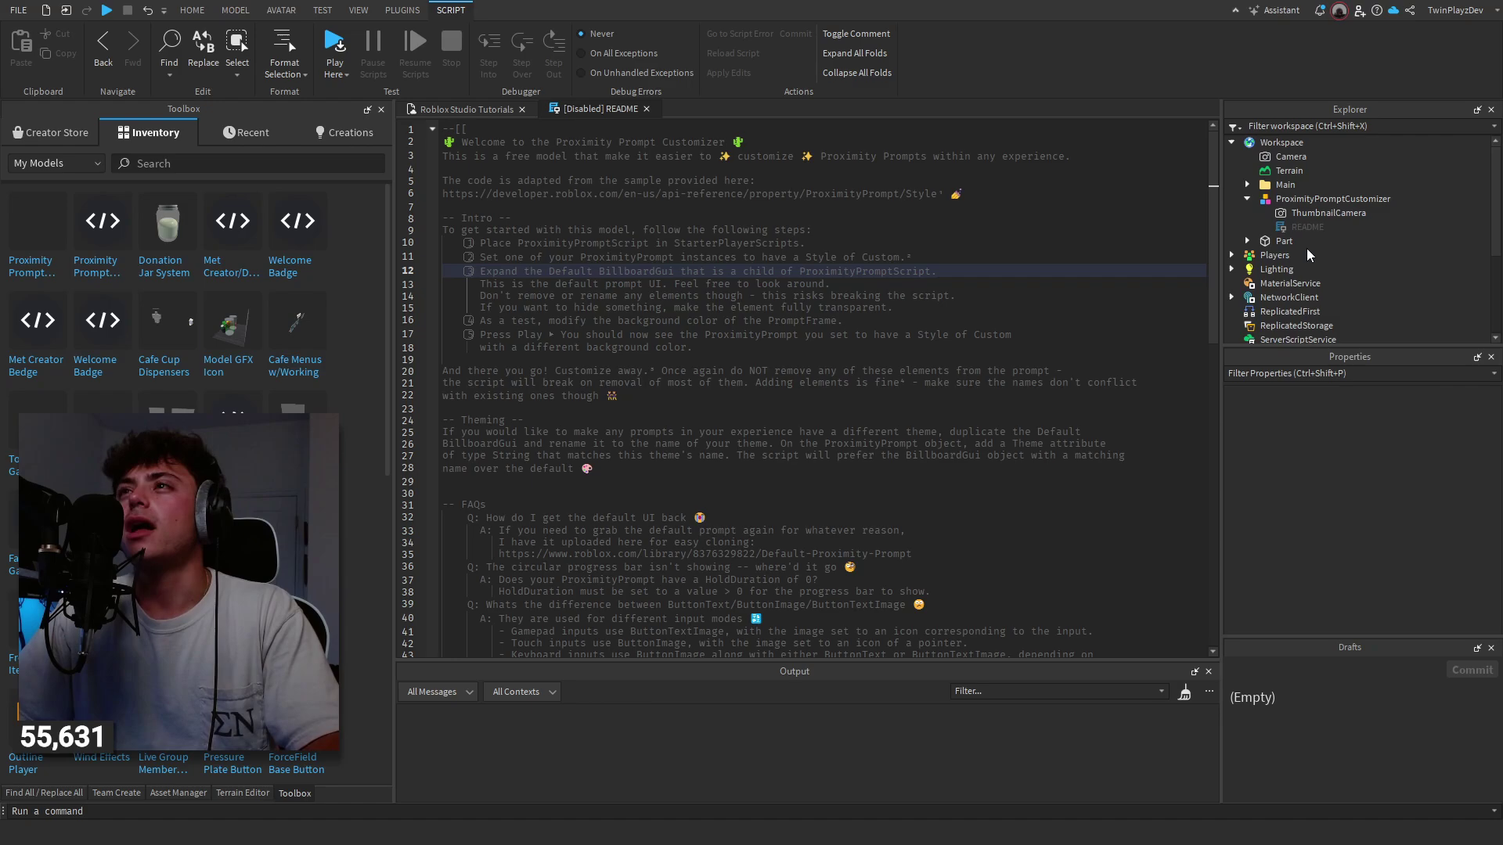
left_click(1297, 213)
key("Delete")
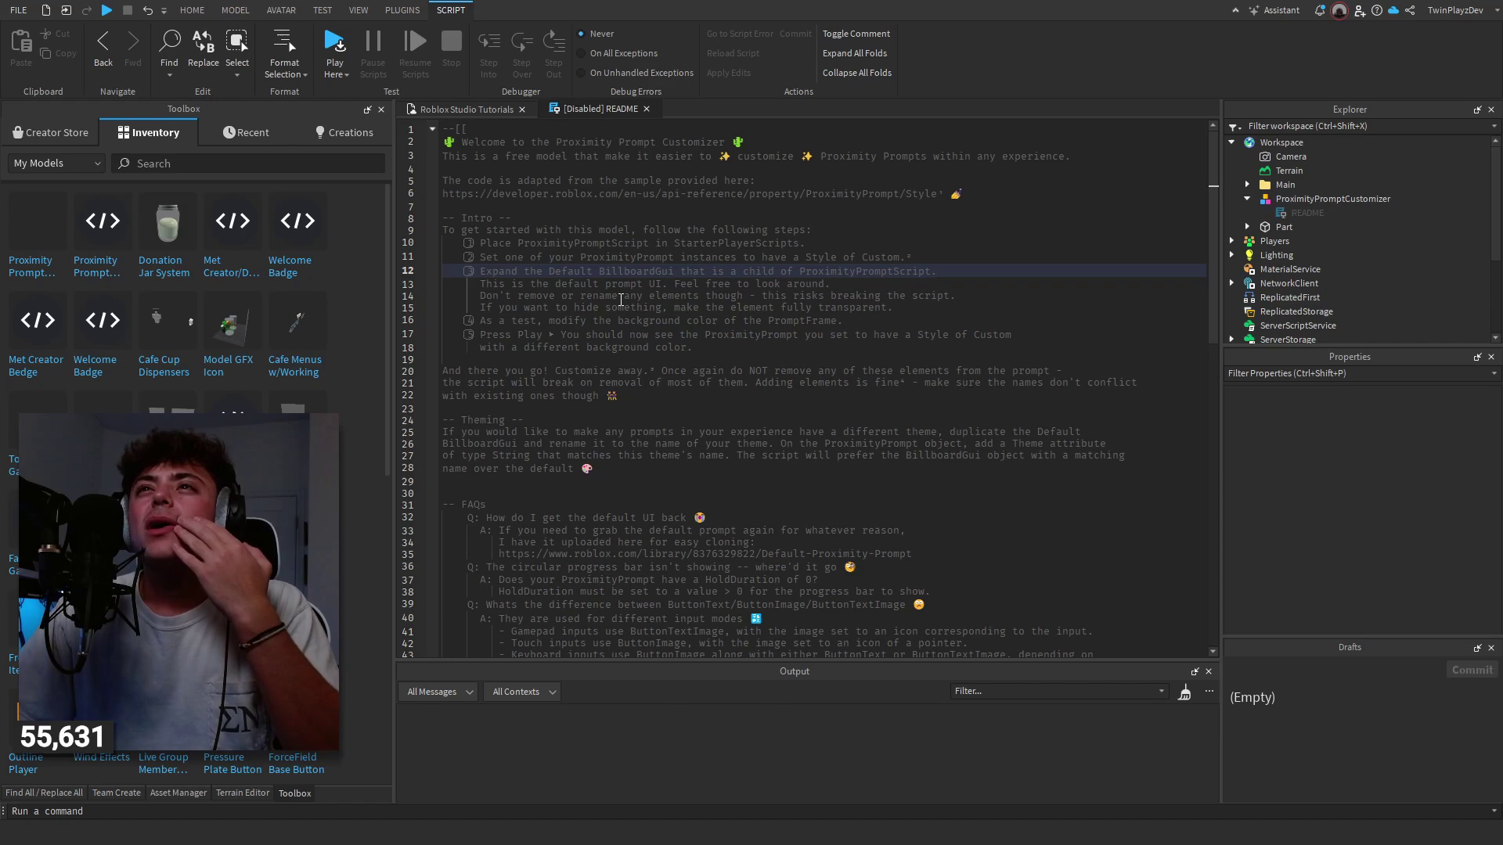
- Follow the README's intro steps while expanding ProximityPromptScript, its Default BillboardGui and PromptFrame under StarterPlayerScripts
left_click(620, 297)
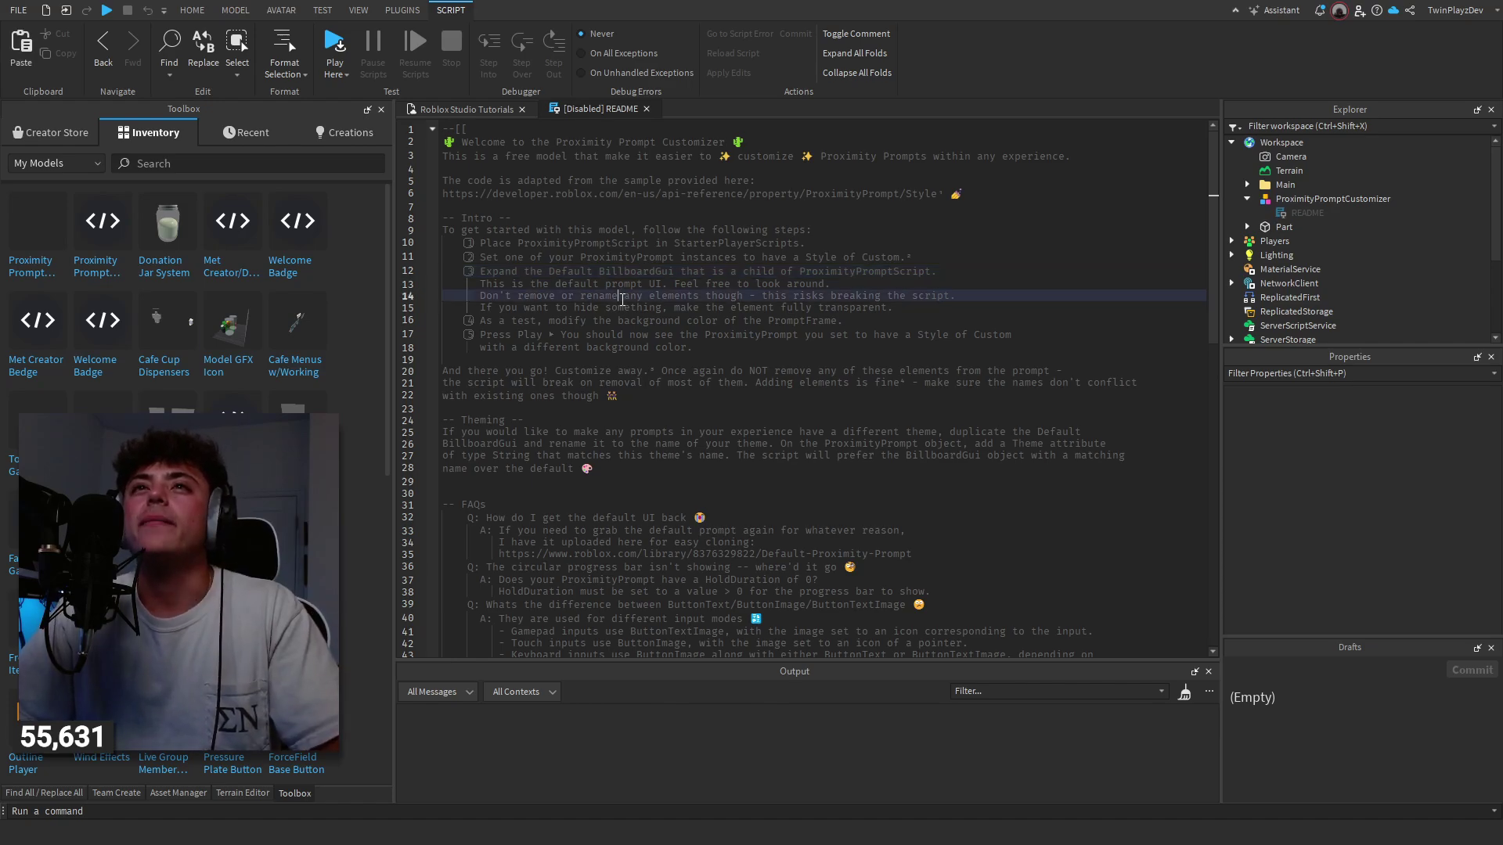
left_click(1289, 226)
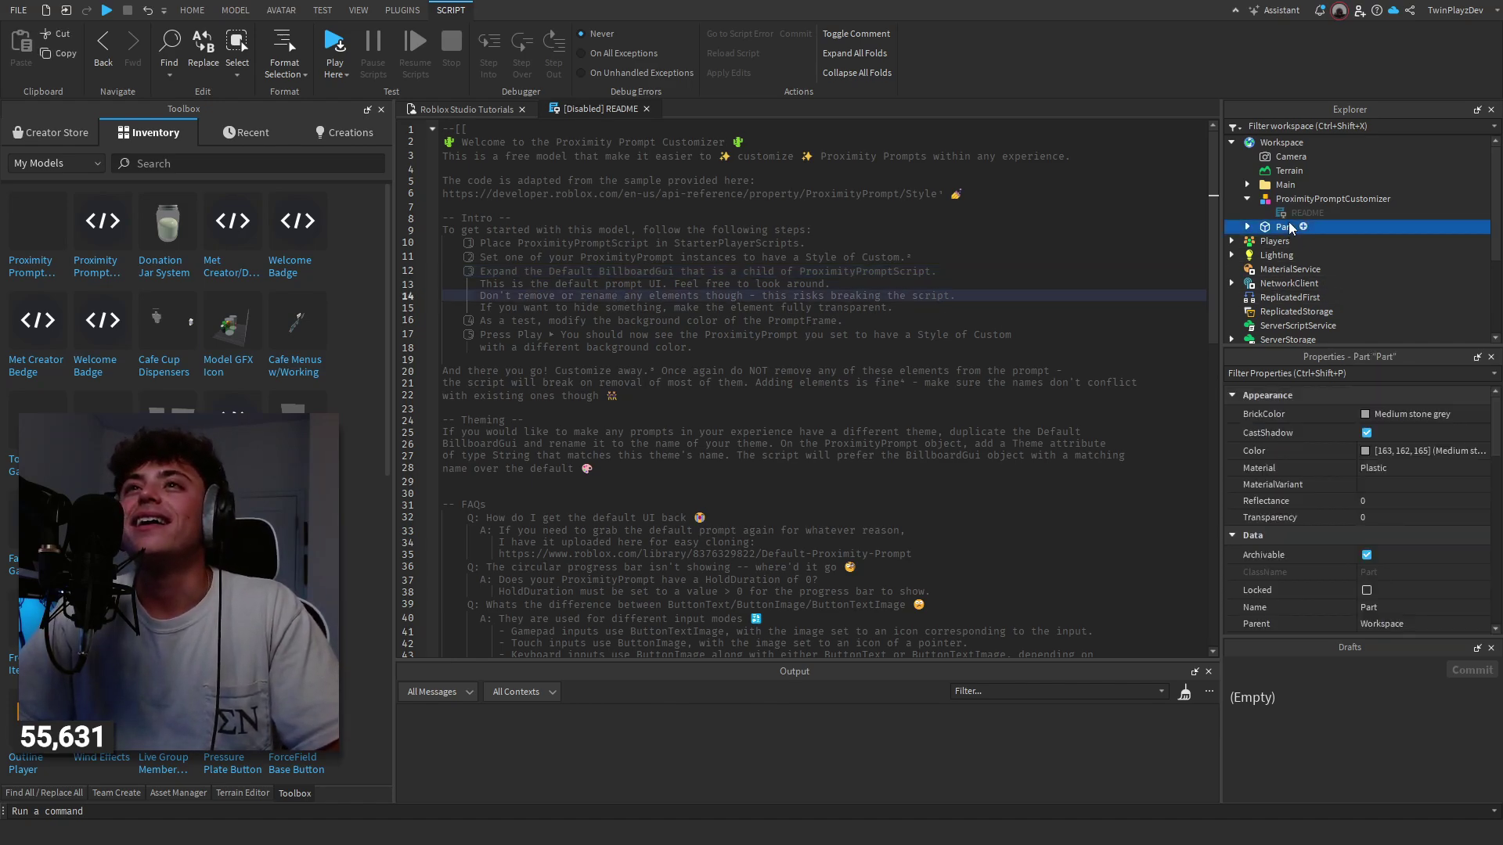
left_click(699, 321)
scroll(1293, 259, "down", 3)
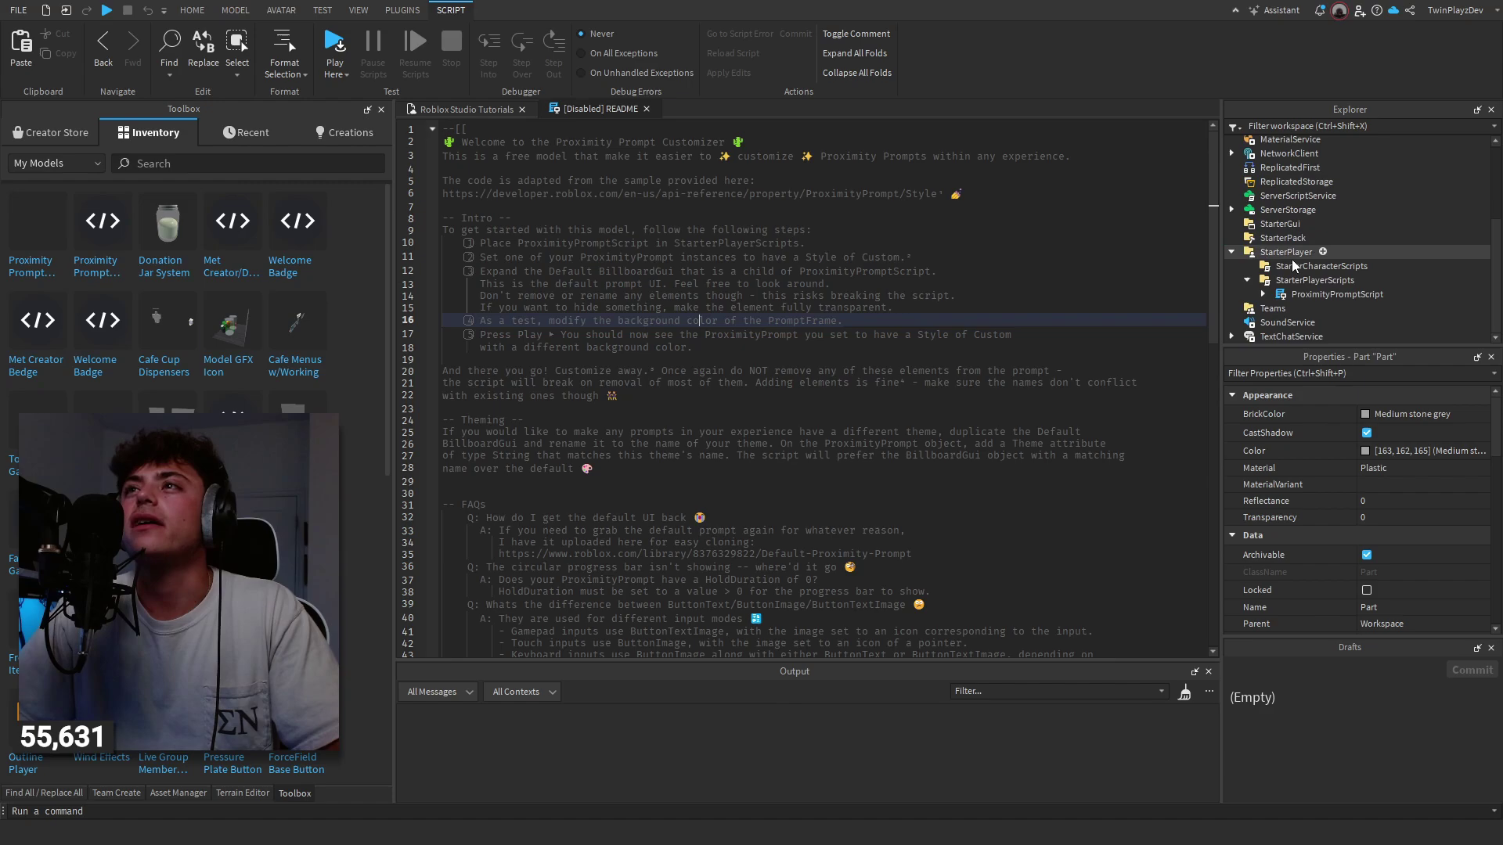
left_click(1262, 294)
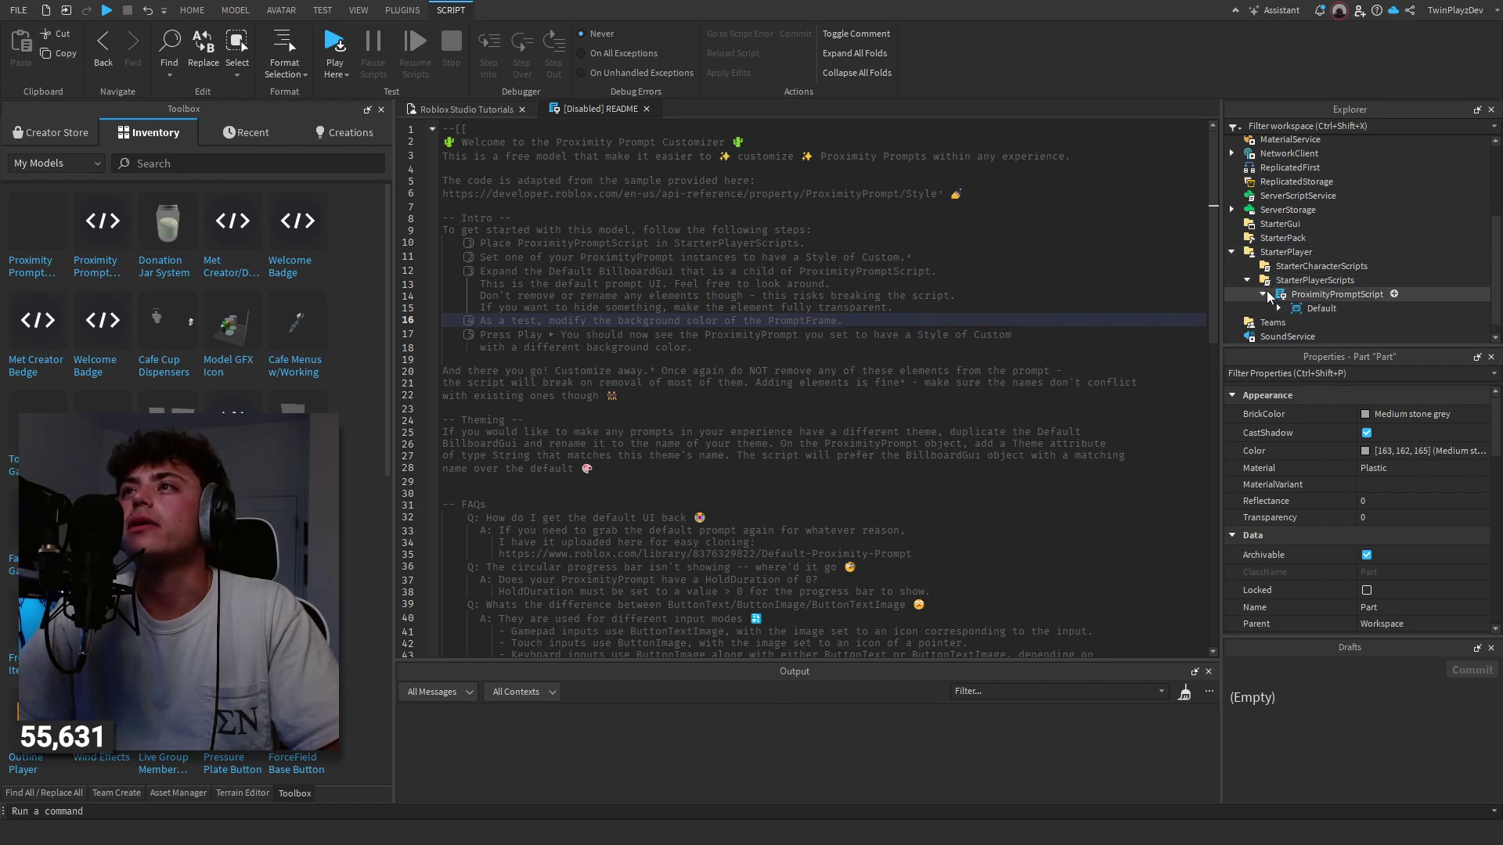
left_click(725, 335)
left_click(1278, 308)
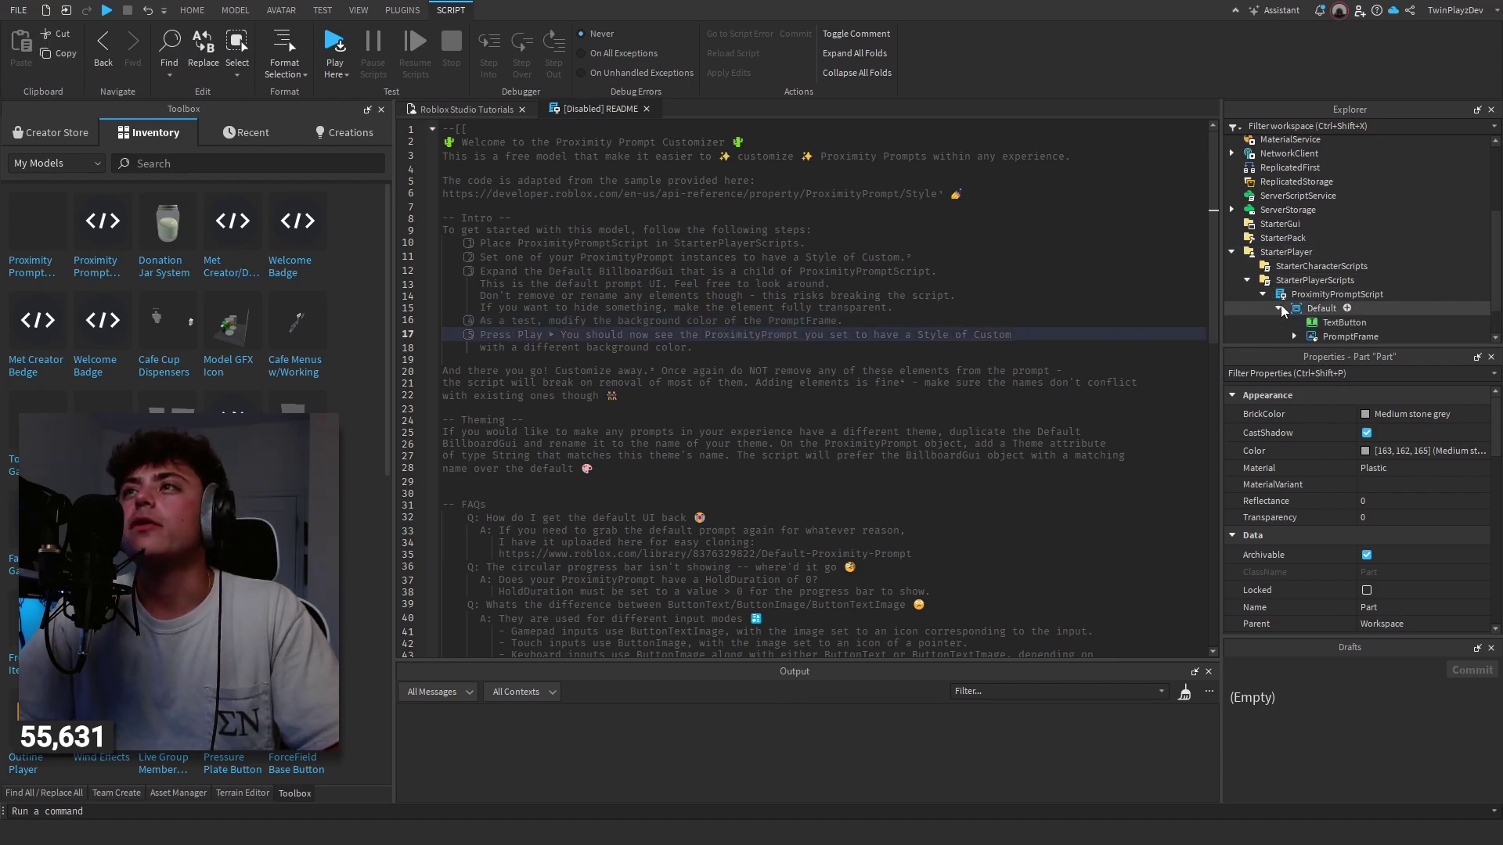
scroll(1331, 313, "down", 1)
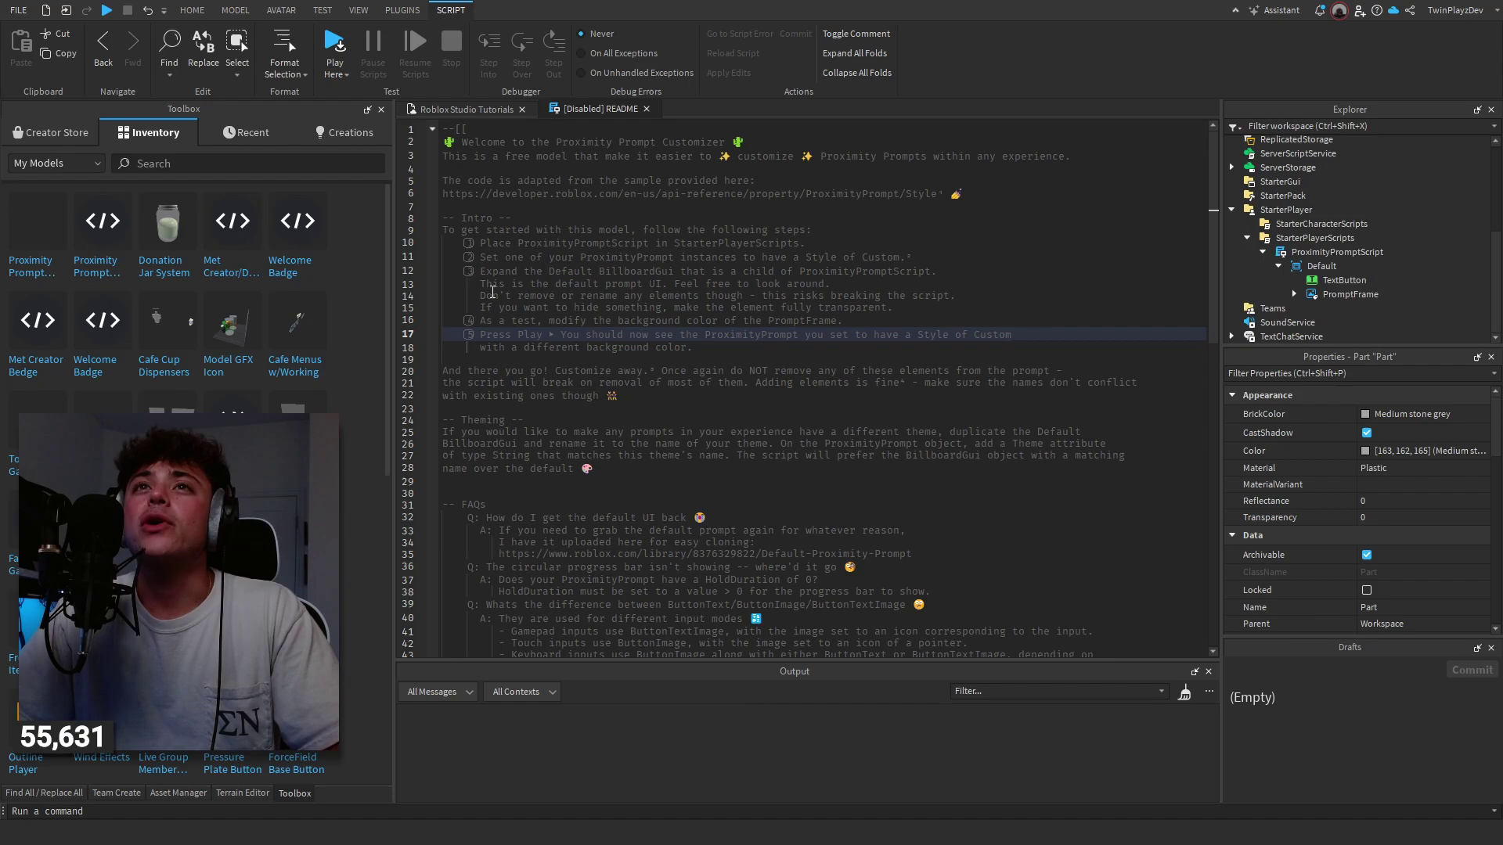
left_click_drag(480, 295, 978, 294)
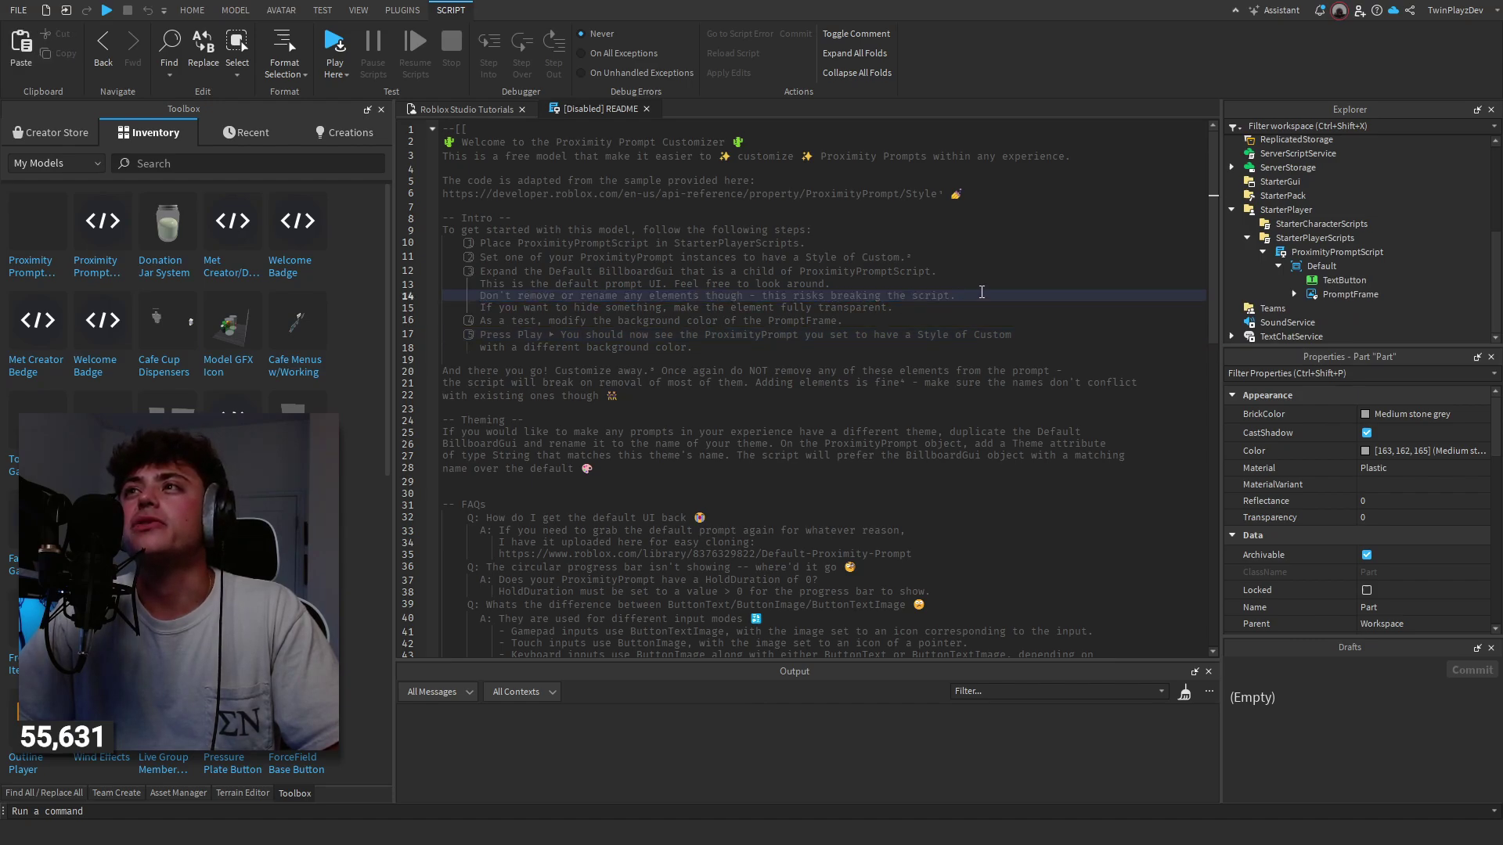
left_click(1294, 294)
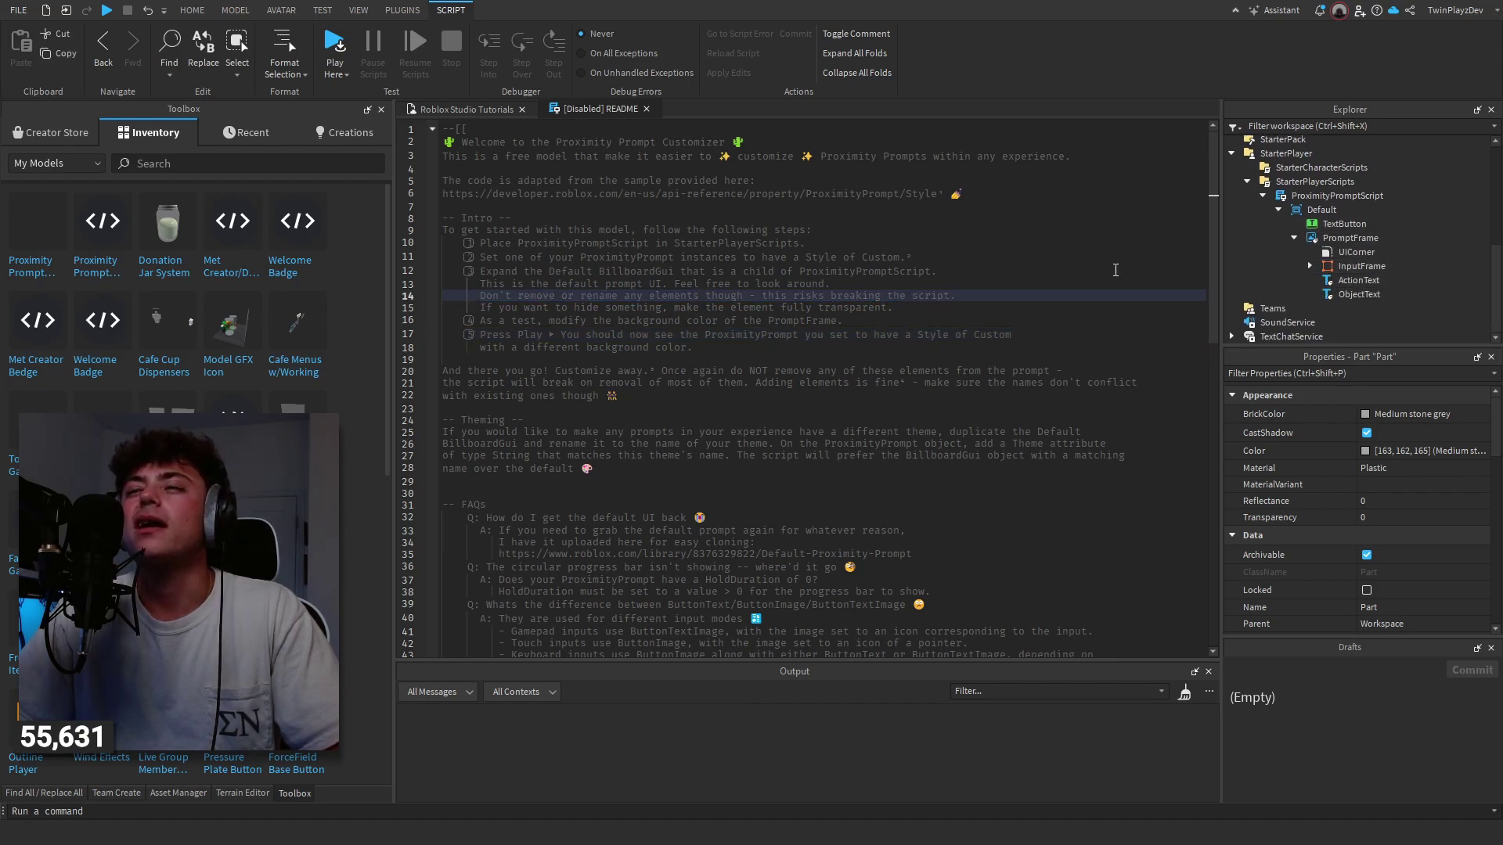
- Read the README's notes on hiding and adding prompt elements and its Theming section
left_click(641, 307)
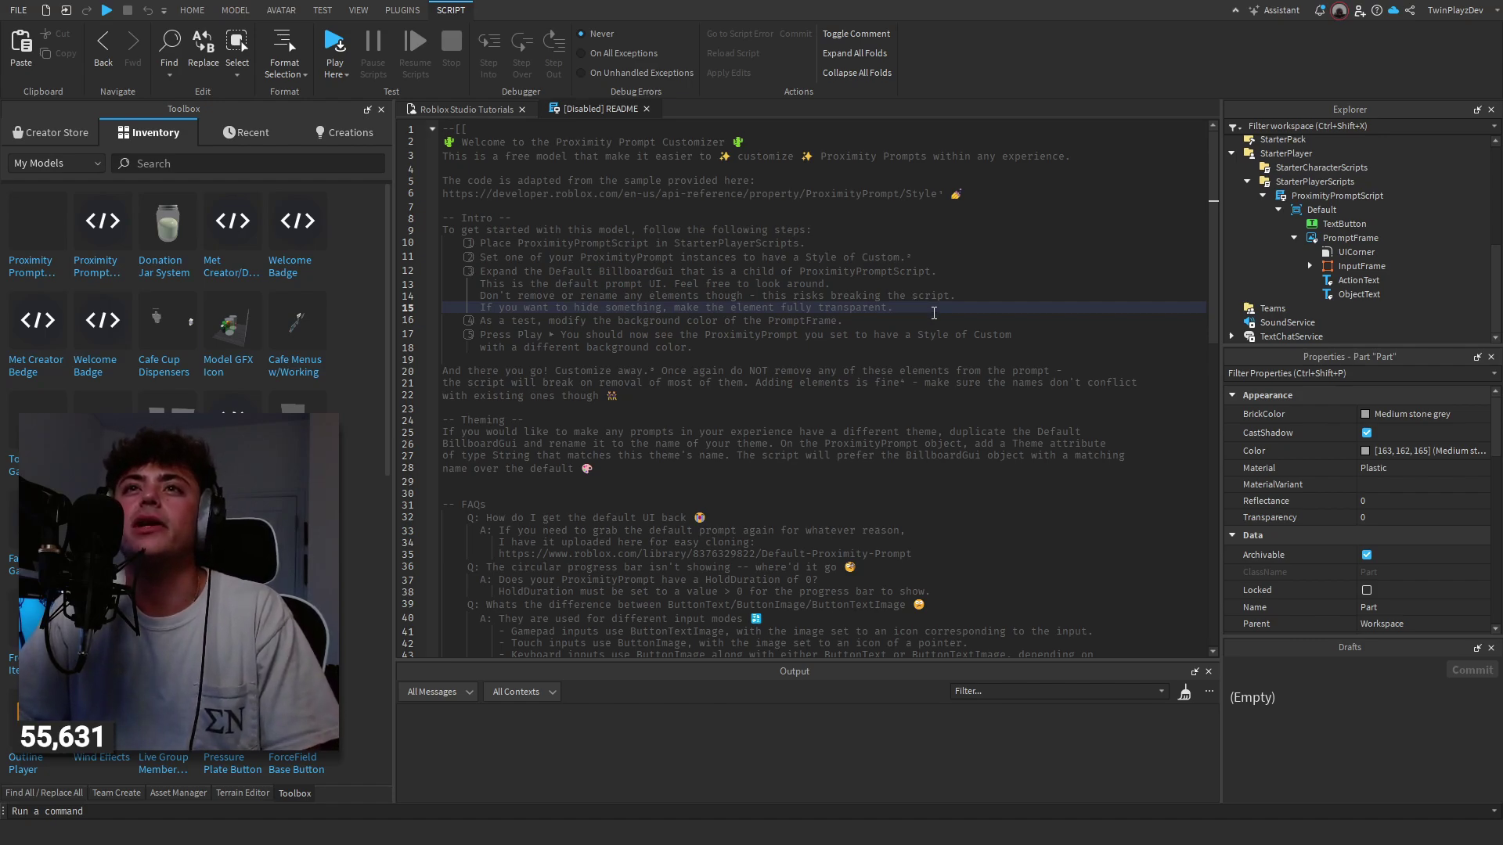
left_click(781, 379)
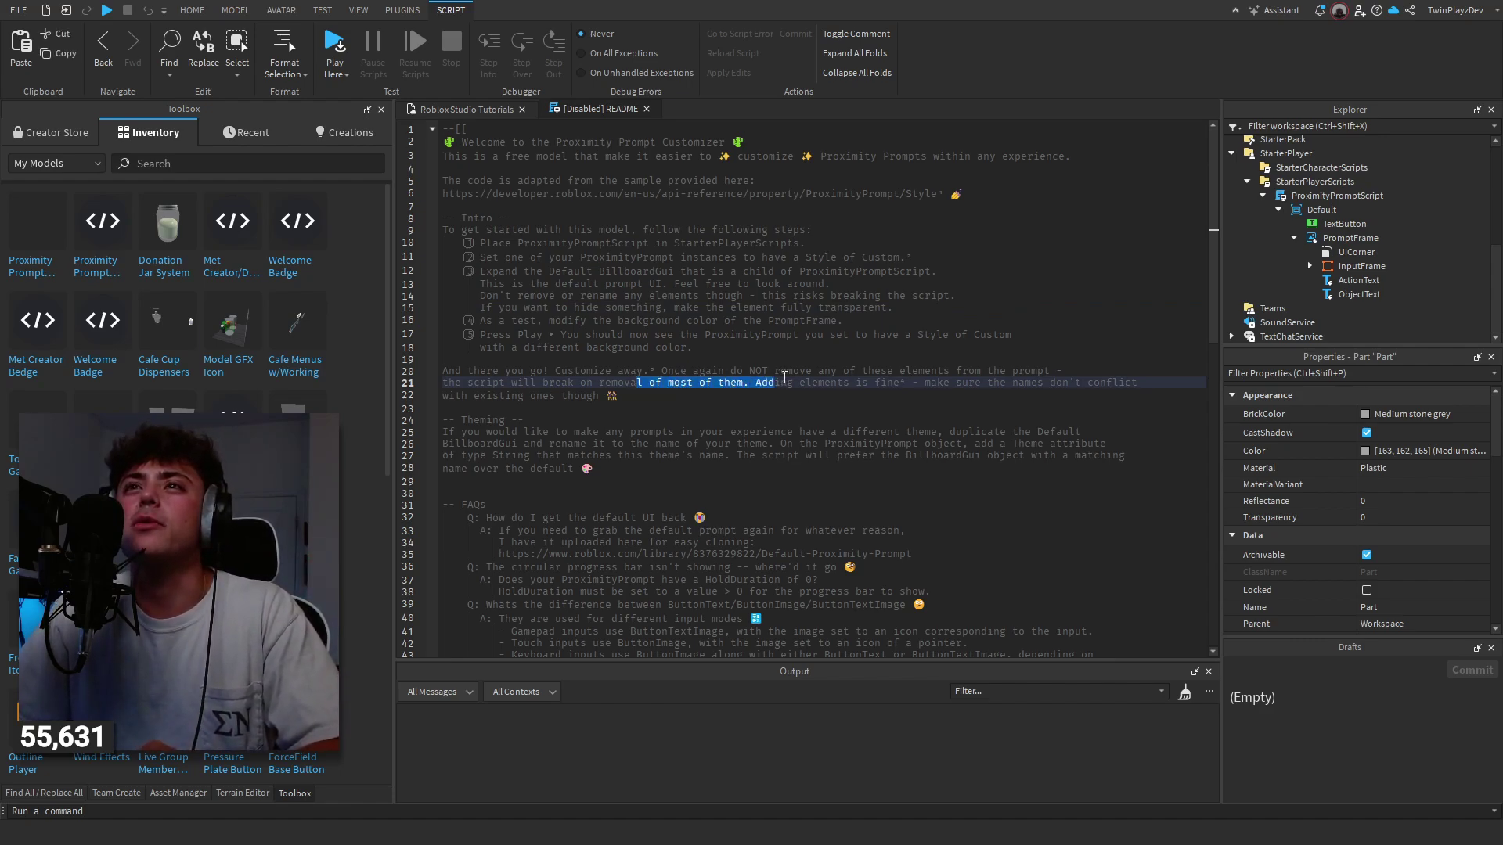
left_click_drag(884, 387, 641, 392)
left_click(640, 390)
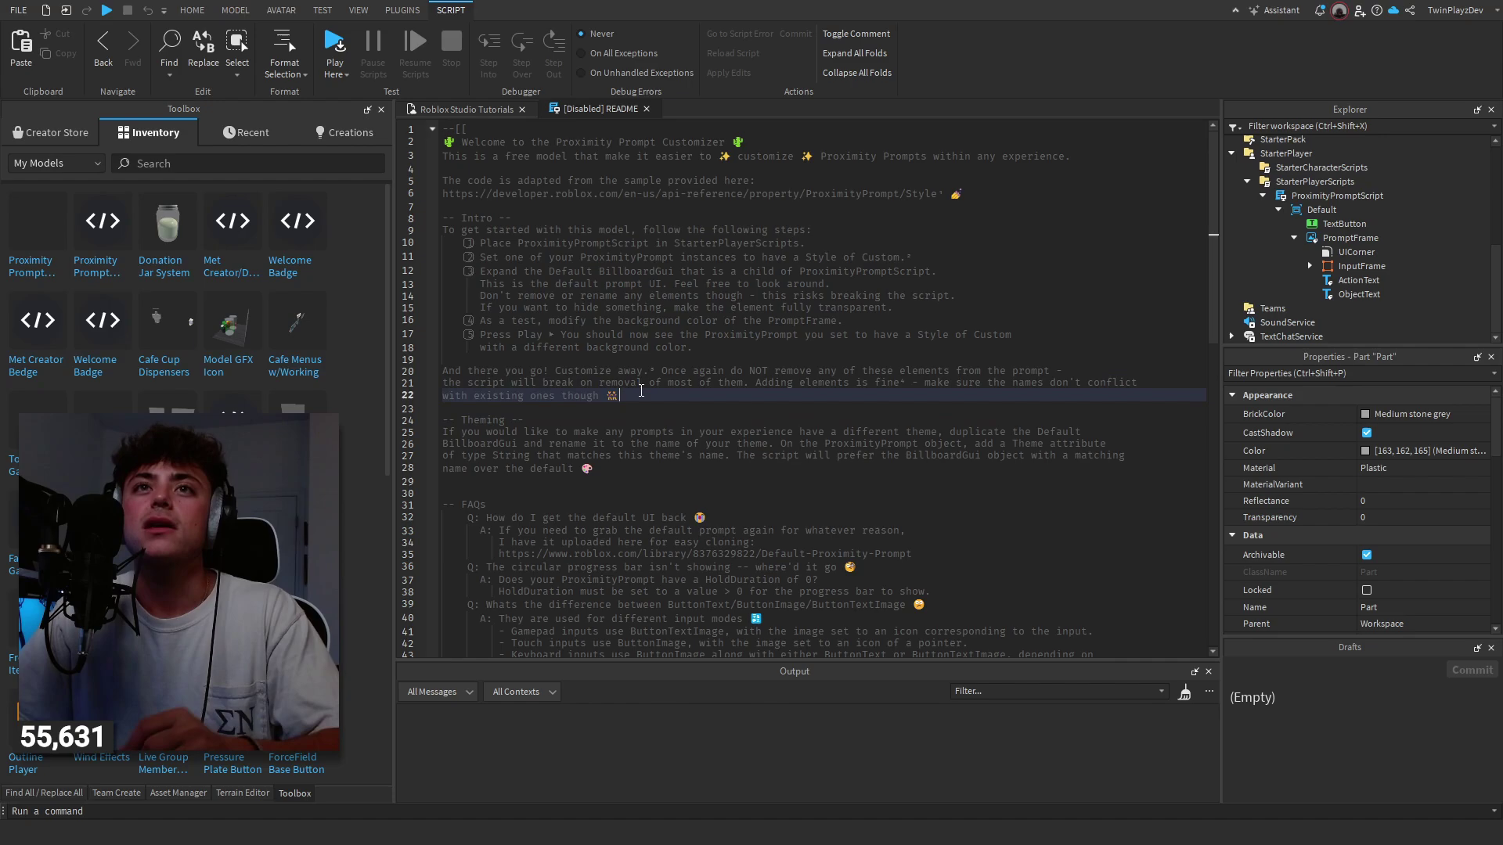
scroll(647, 394, "down", 3)
left_click_drag(688, 317, 933, 316)
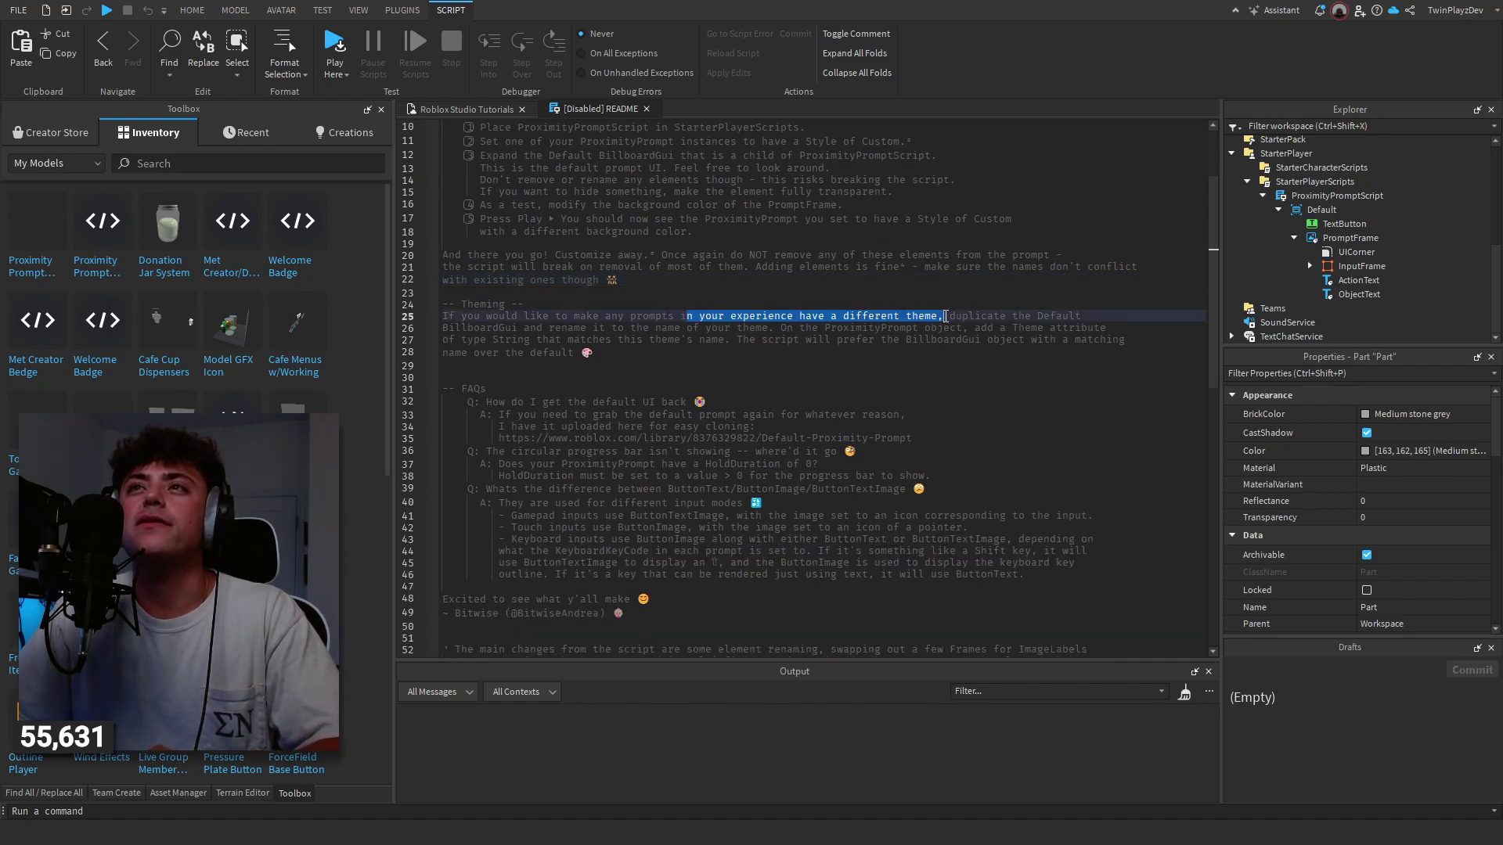
left_click_drag(1026, 321, 522, 328)
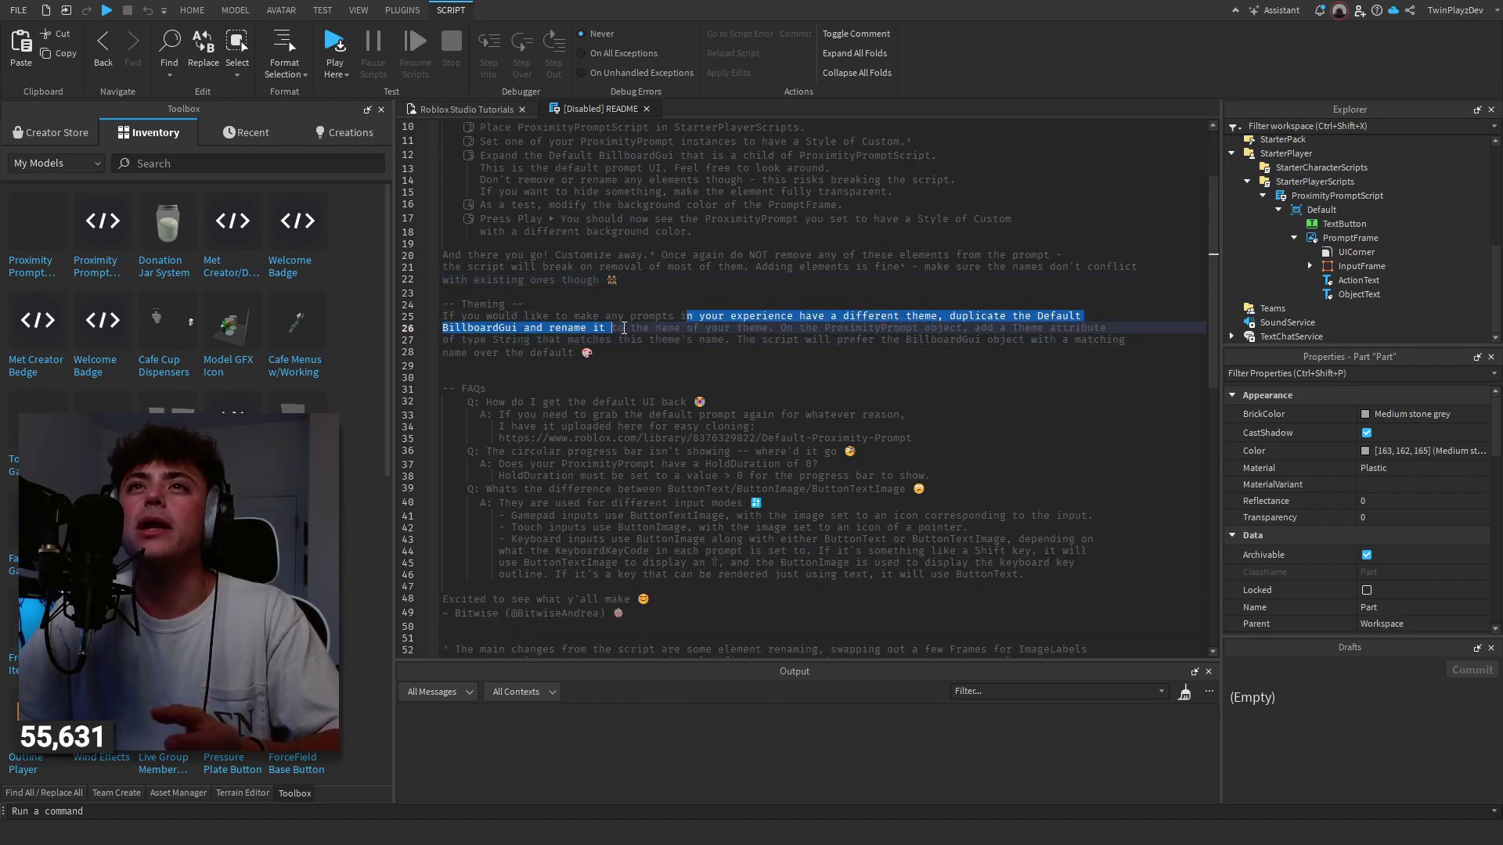
left_click_drag(821, 330, 964, 330)
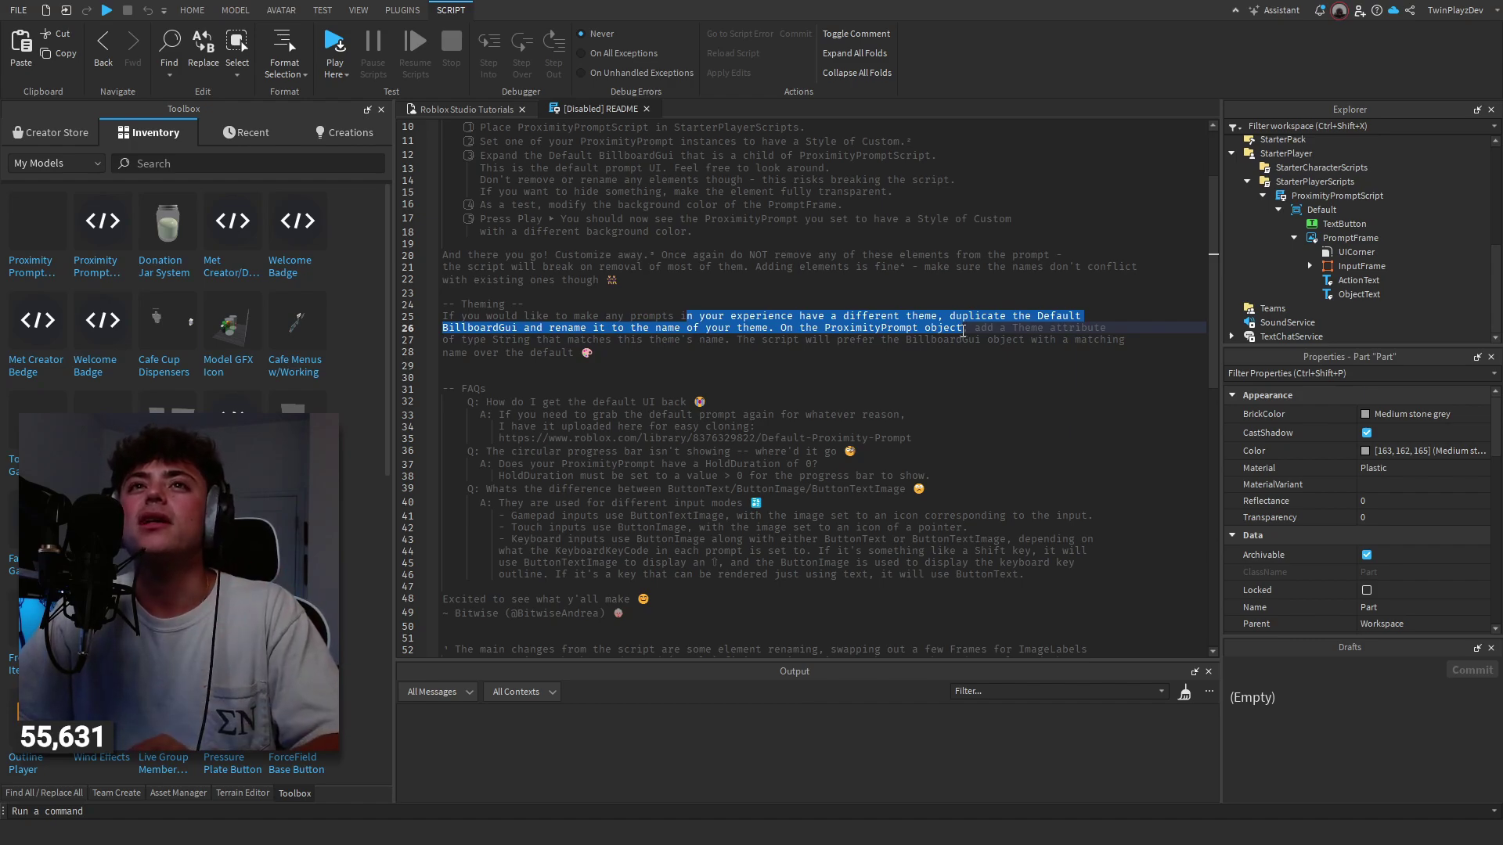
left_click(753, 348)
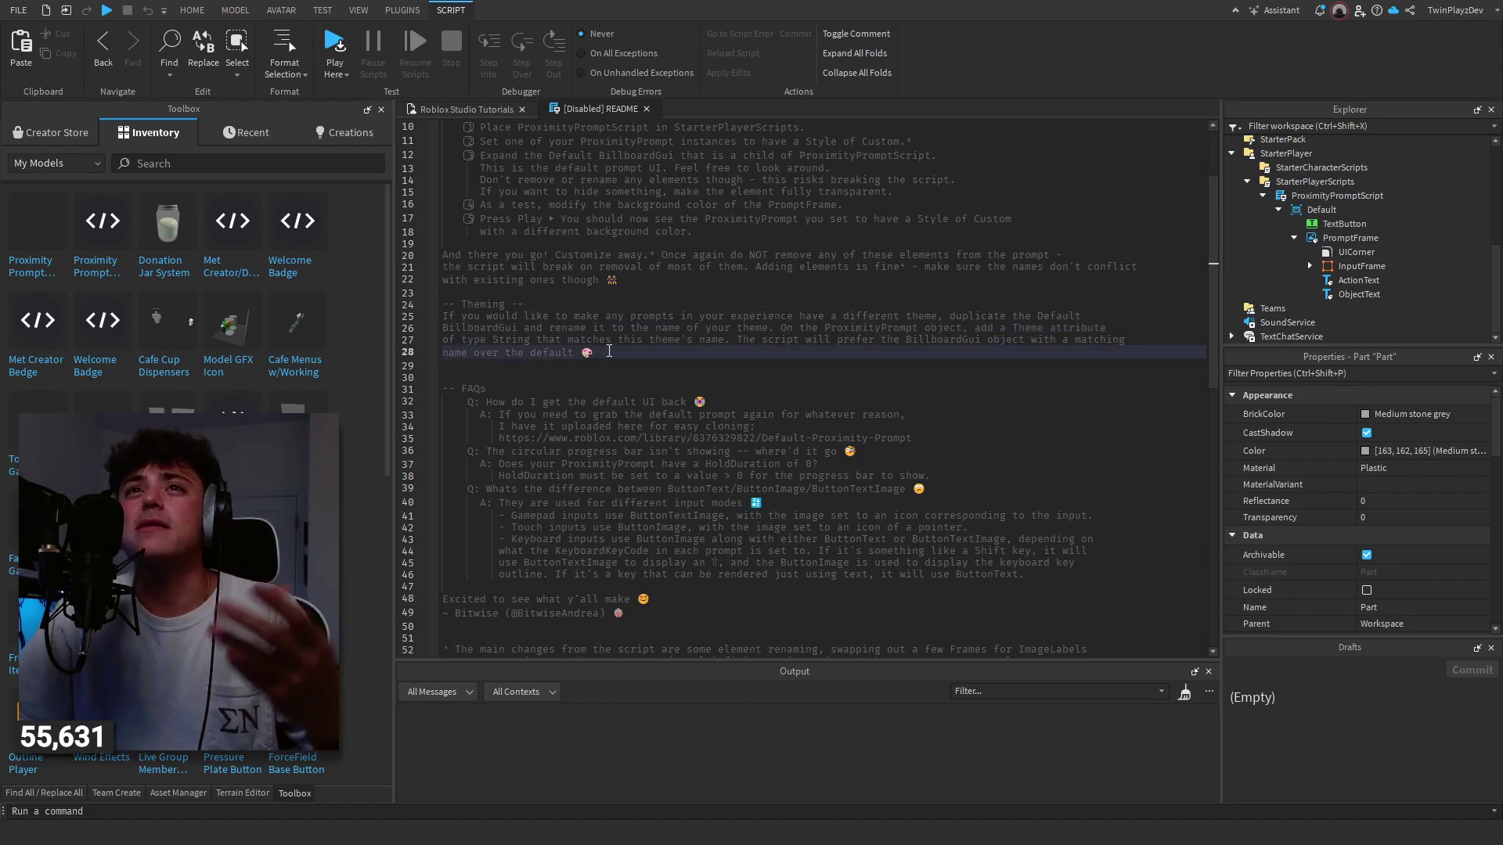
left_click_drag(549, 339, 761, 342)
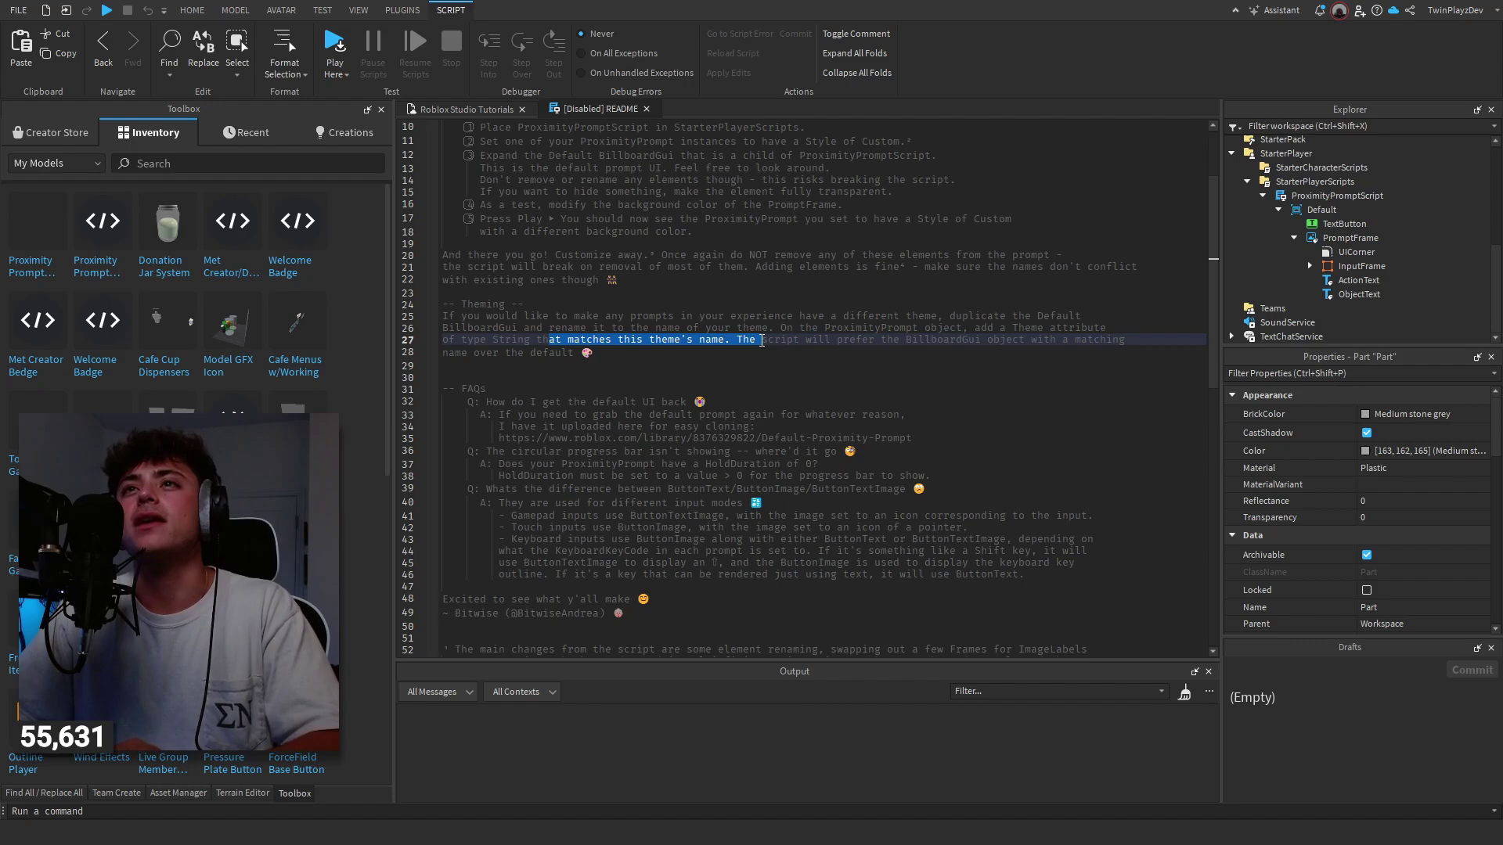
left_click(761, 342)
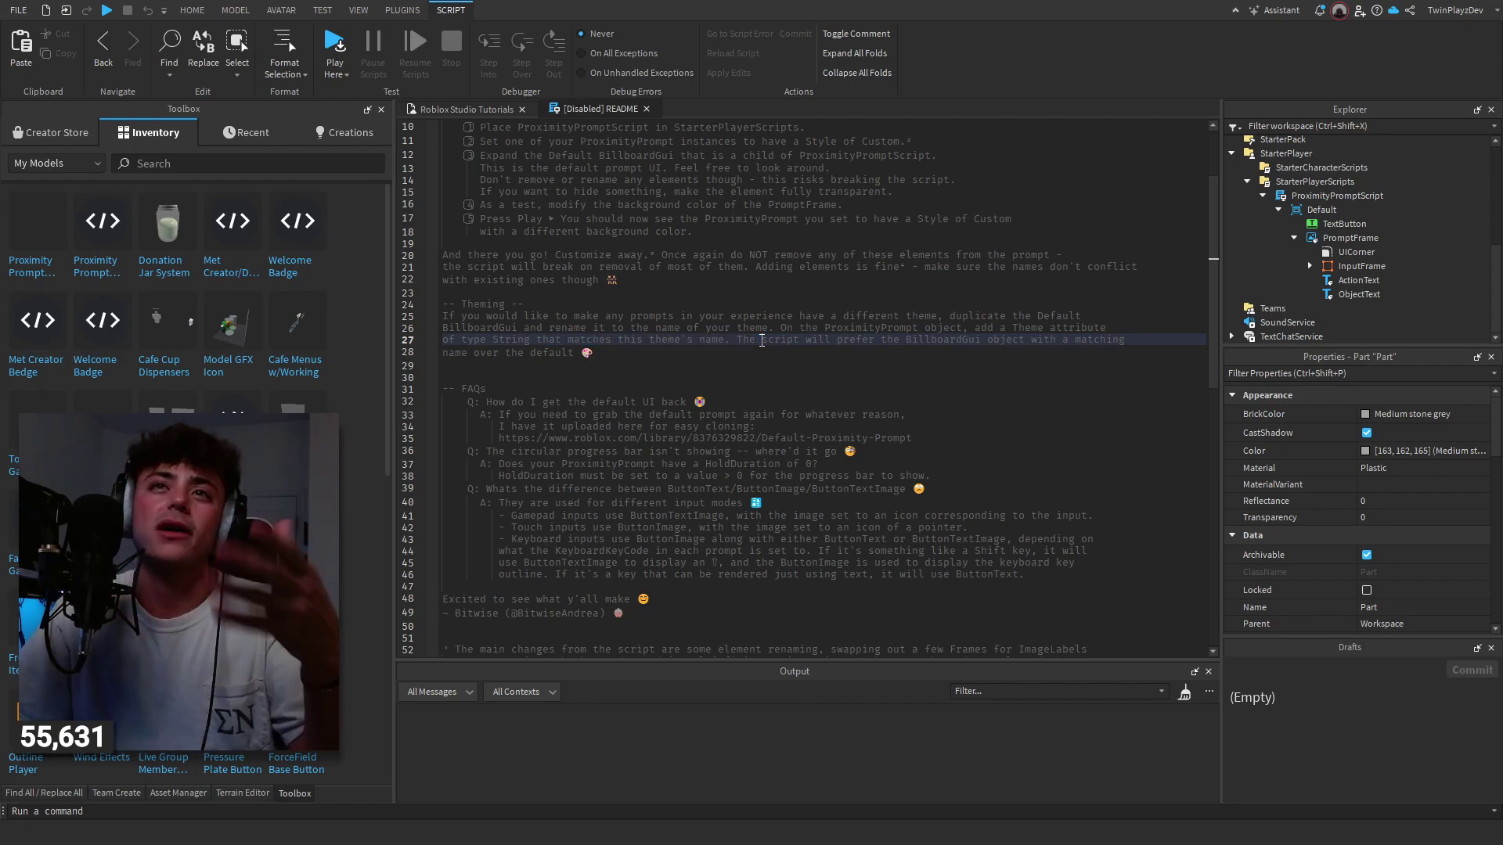
- Look through the README's FAQs and close the script to return to the 3D place view
left_click_drag(684, 404, 455, 403)
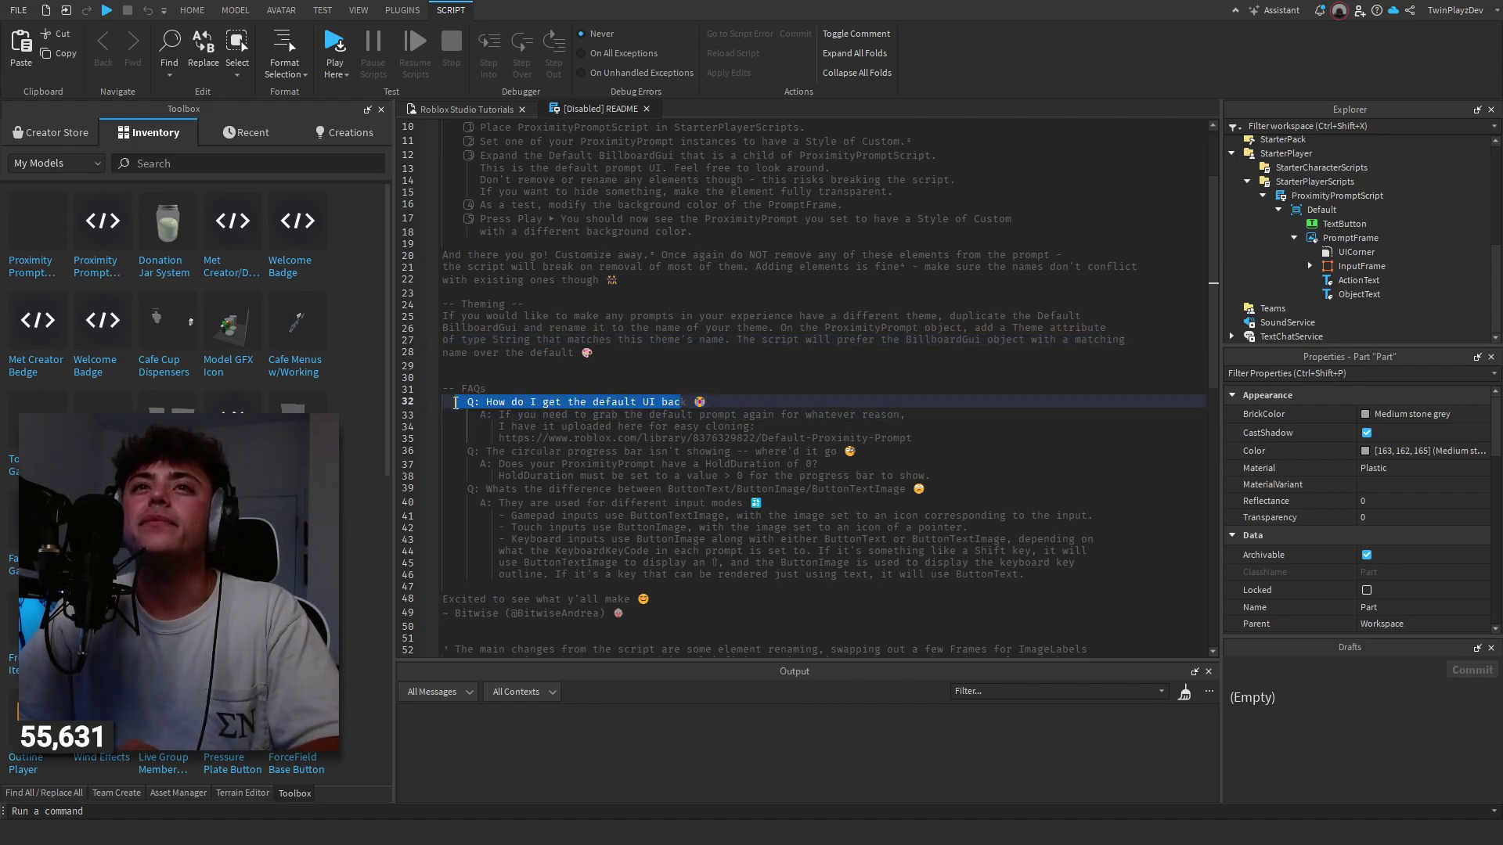
left_click(456, 402)
scroll(889, 486, "down", 7)
scroll(805, 168, "up", 10)
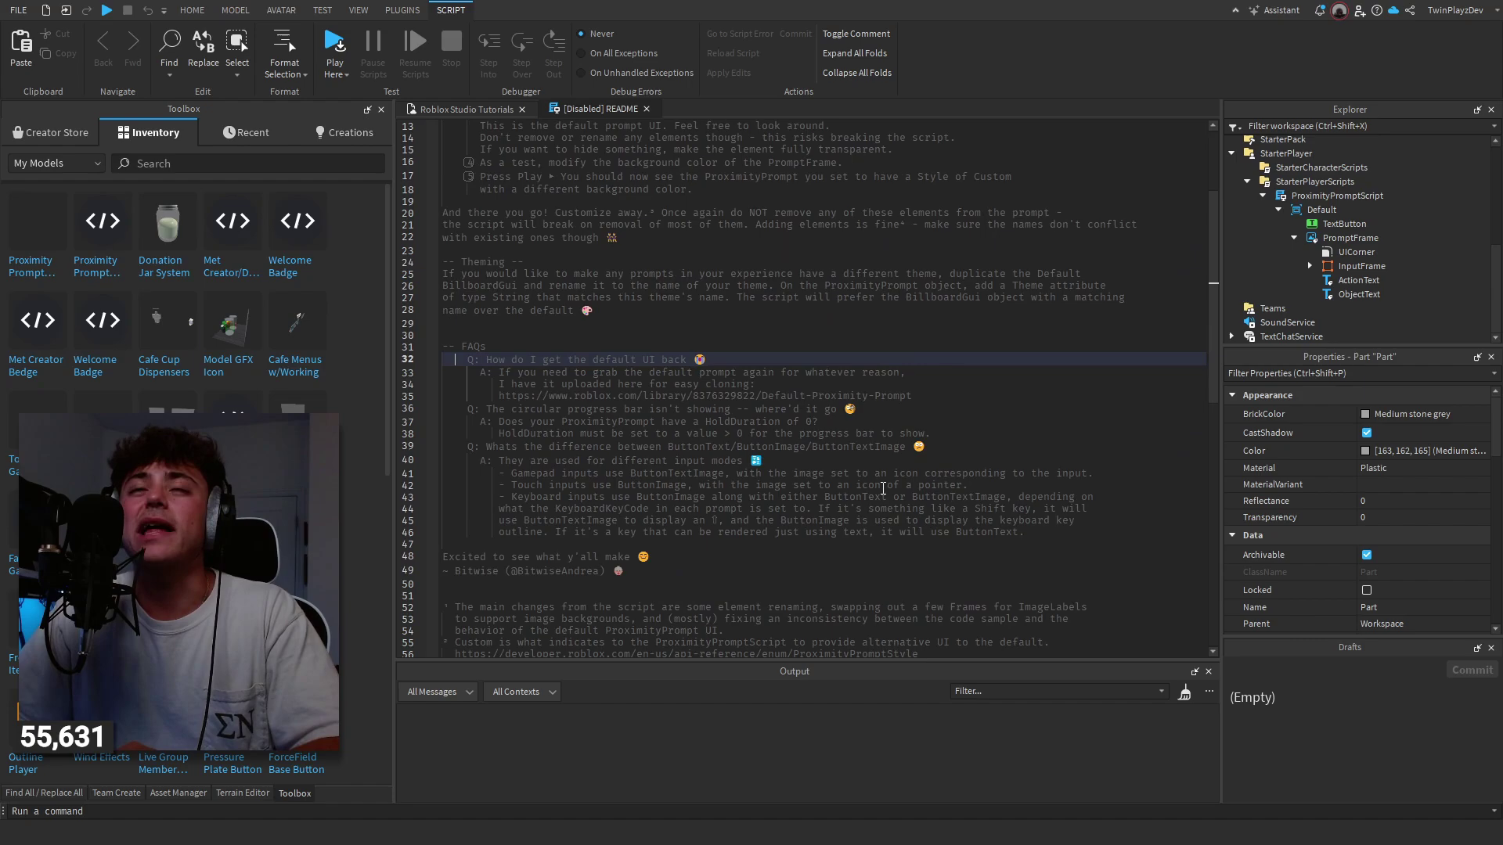
left_click(647, 109)
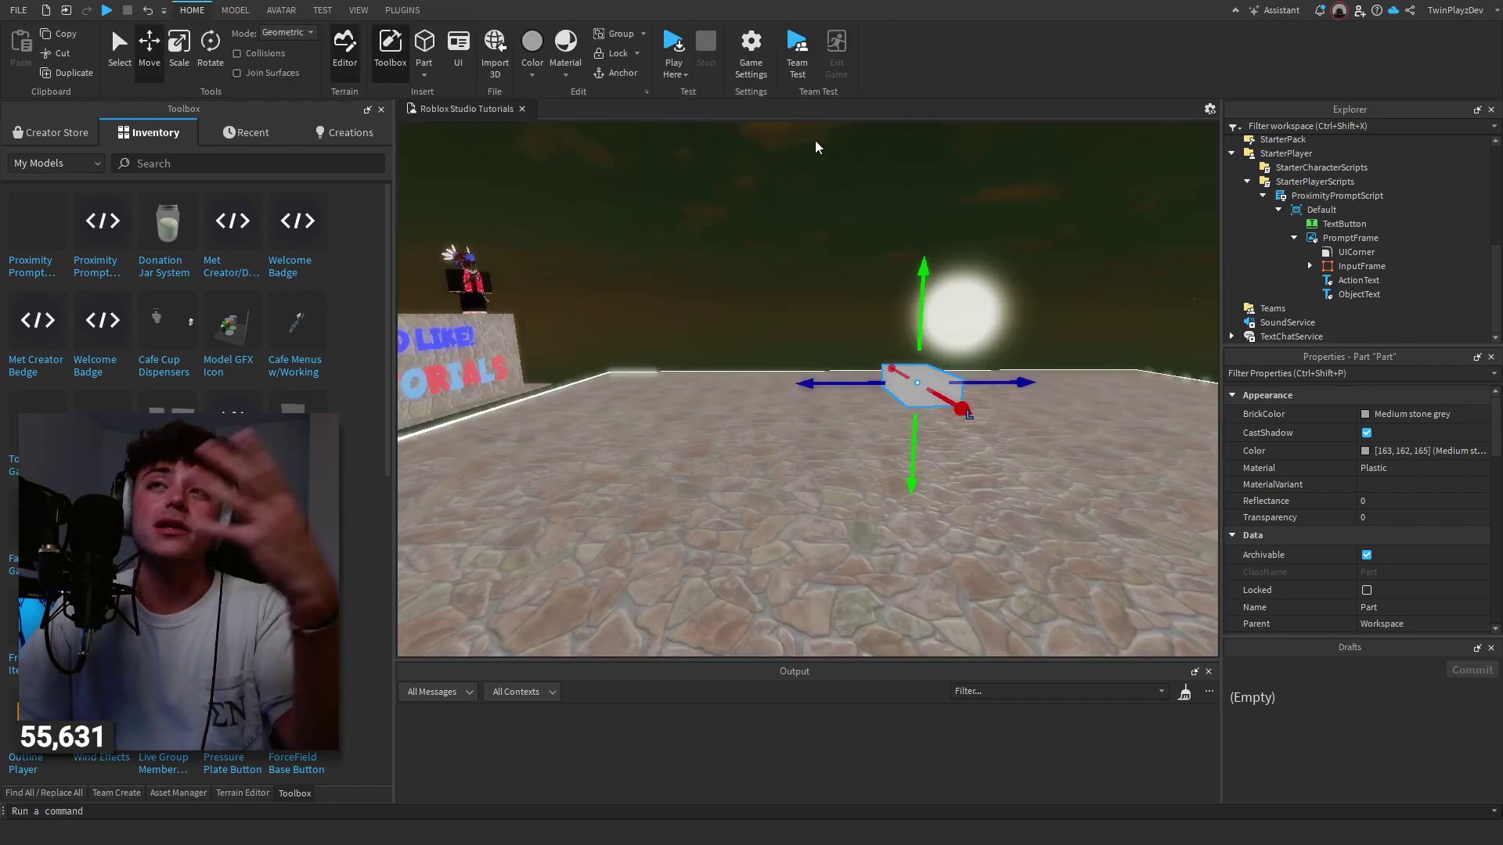
- Move the Default BillboardGui from ProximityPromptScript into StarterGui
left_click(1351, 267)
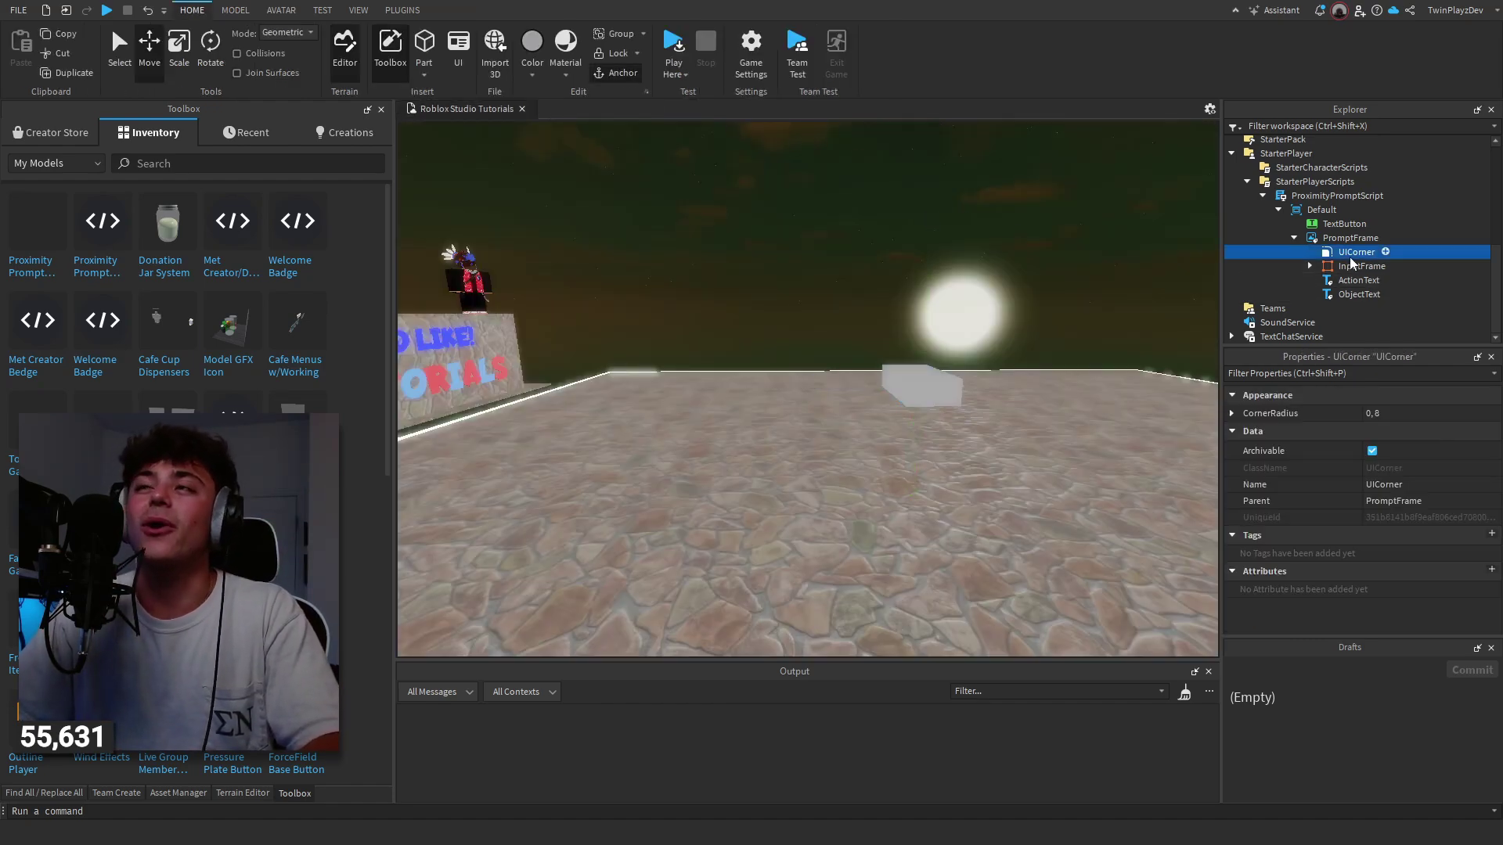
left_click(1317, 237)
left_click_drag(1311, 213, 1266, 246)
scroll(1285, 311, "up", 3)
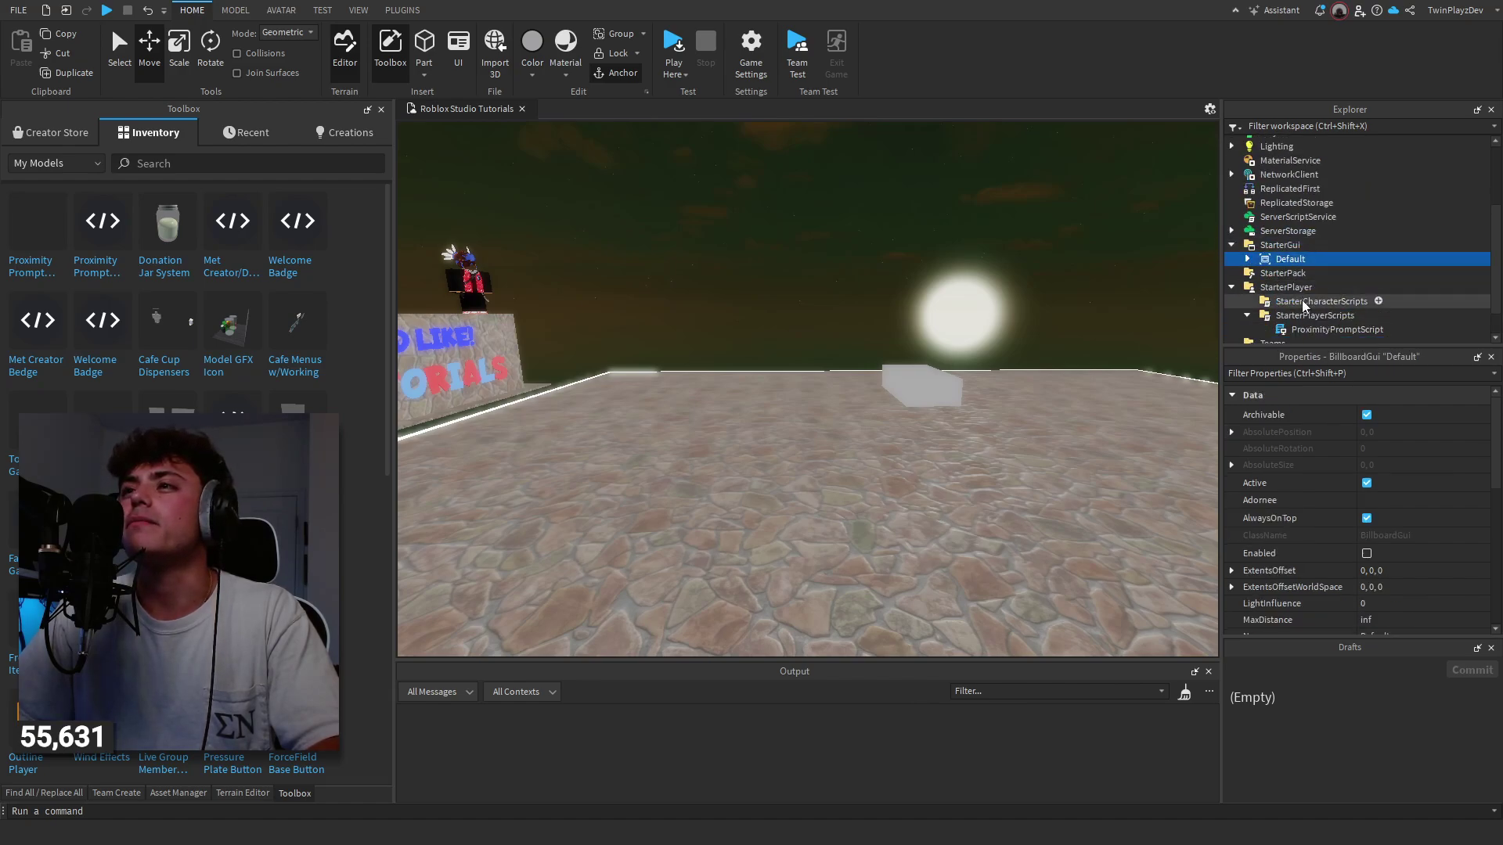
- Try enabling the Default BillboardGui in StarterGui and undo the change
left_click(1366, 553)
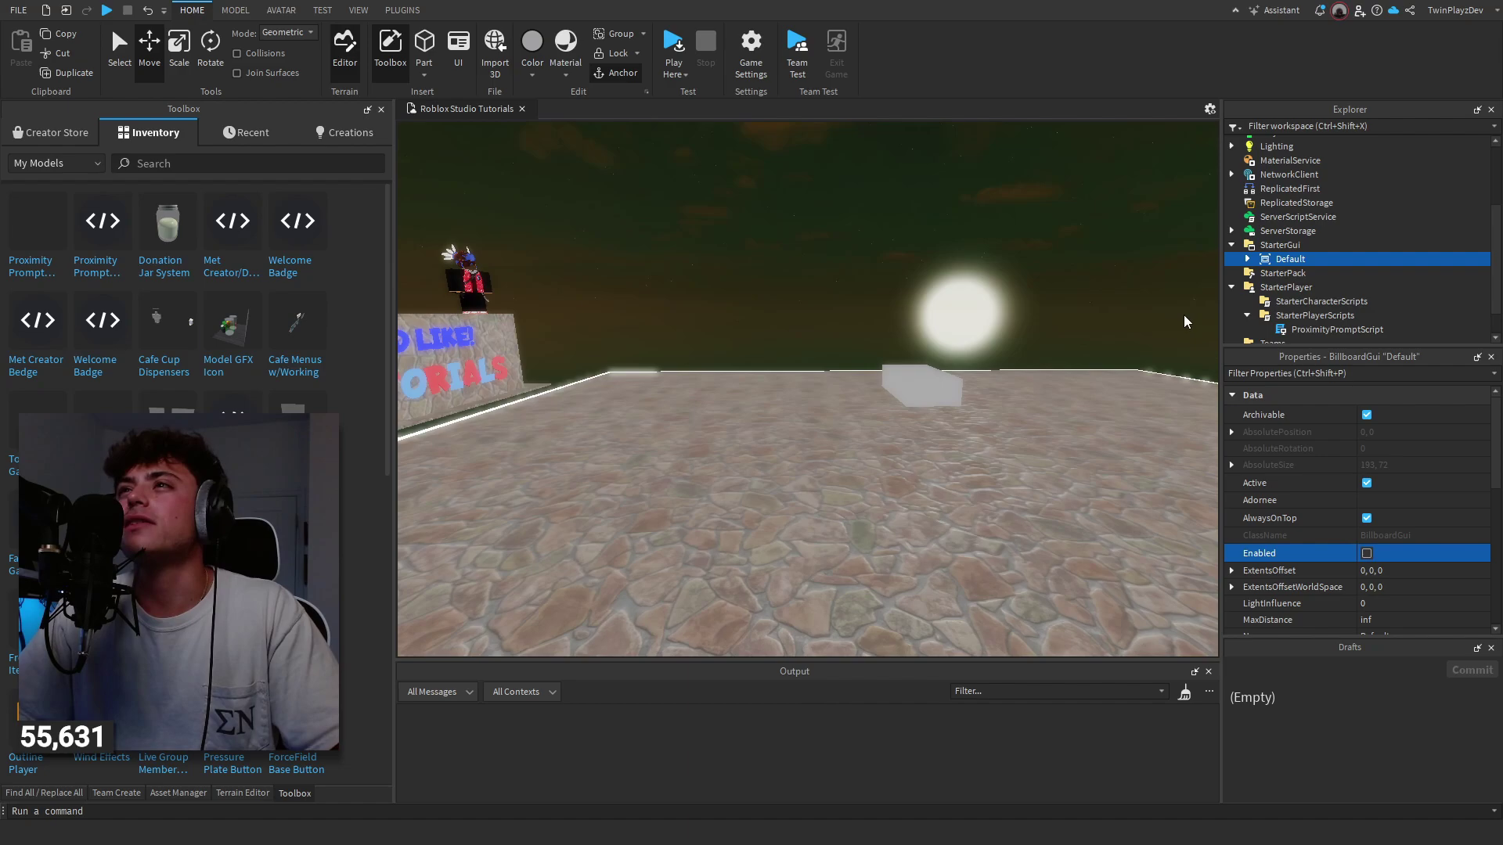
key("ctrl+z")
- Move the Default BillboardGui from StarterGui into the Workspace Part and enable it
left_click_drag(1238, 293, 1283, 227)
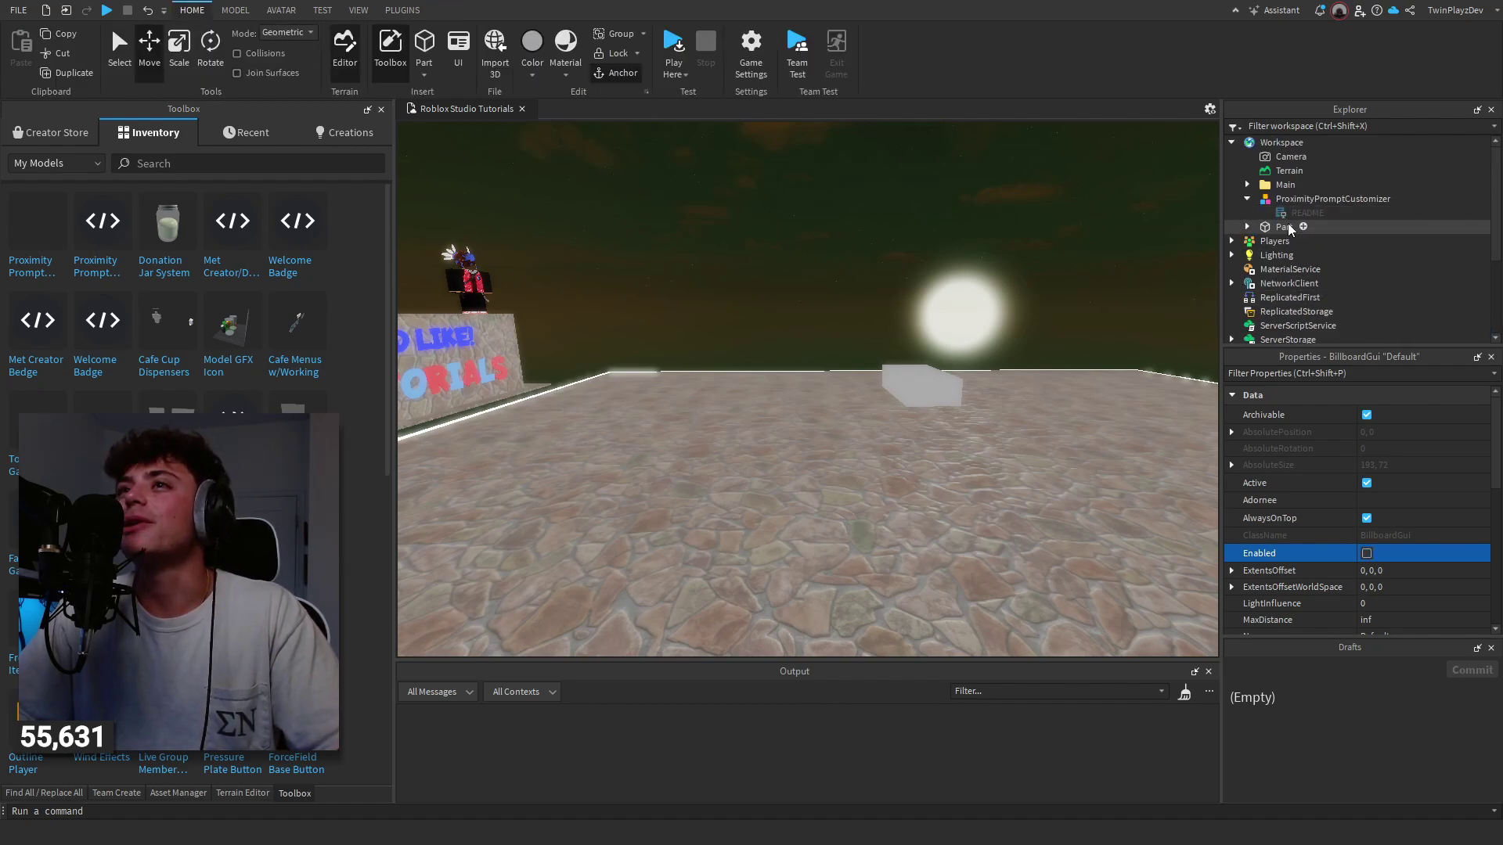
key("w")
right_click_drag(1044, 290, 981, 319)
left_click(1367, 554)
key("d")
key("w")
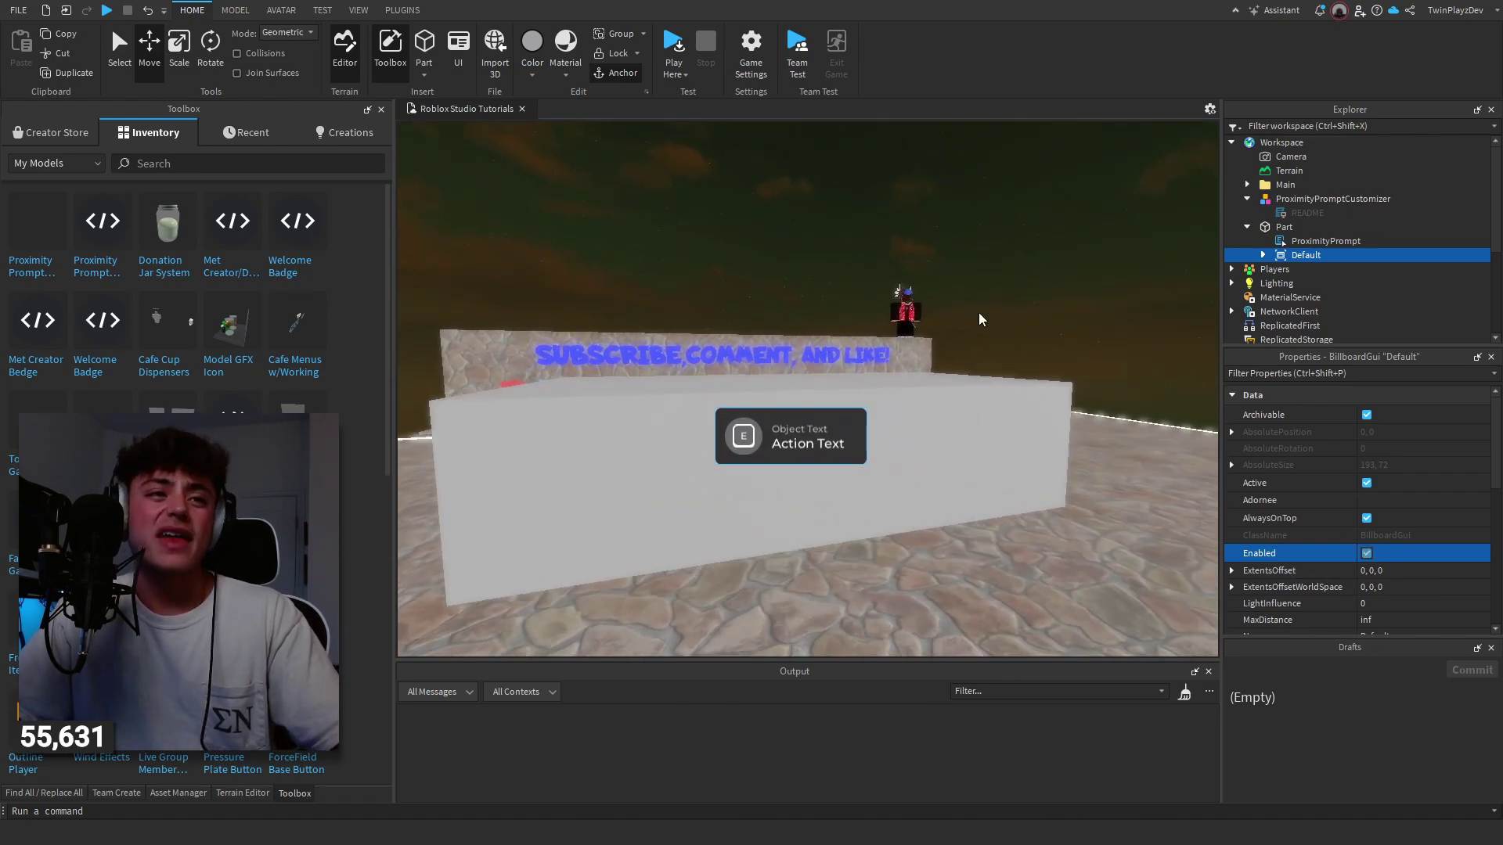
- Expand the Default BillboardGui under the Part and select its PromptFrame
left_click(1263, 255)
left_click(1279, 283)
scroll(1331, 259, "down", 2)
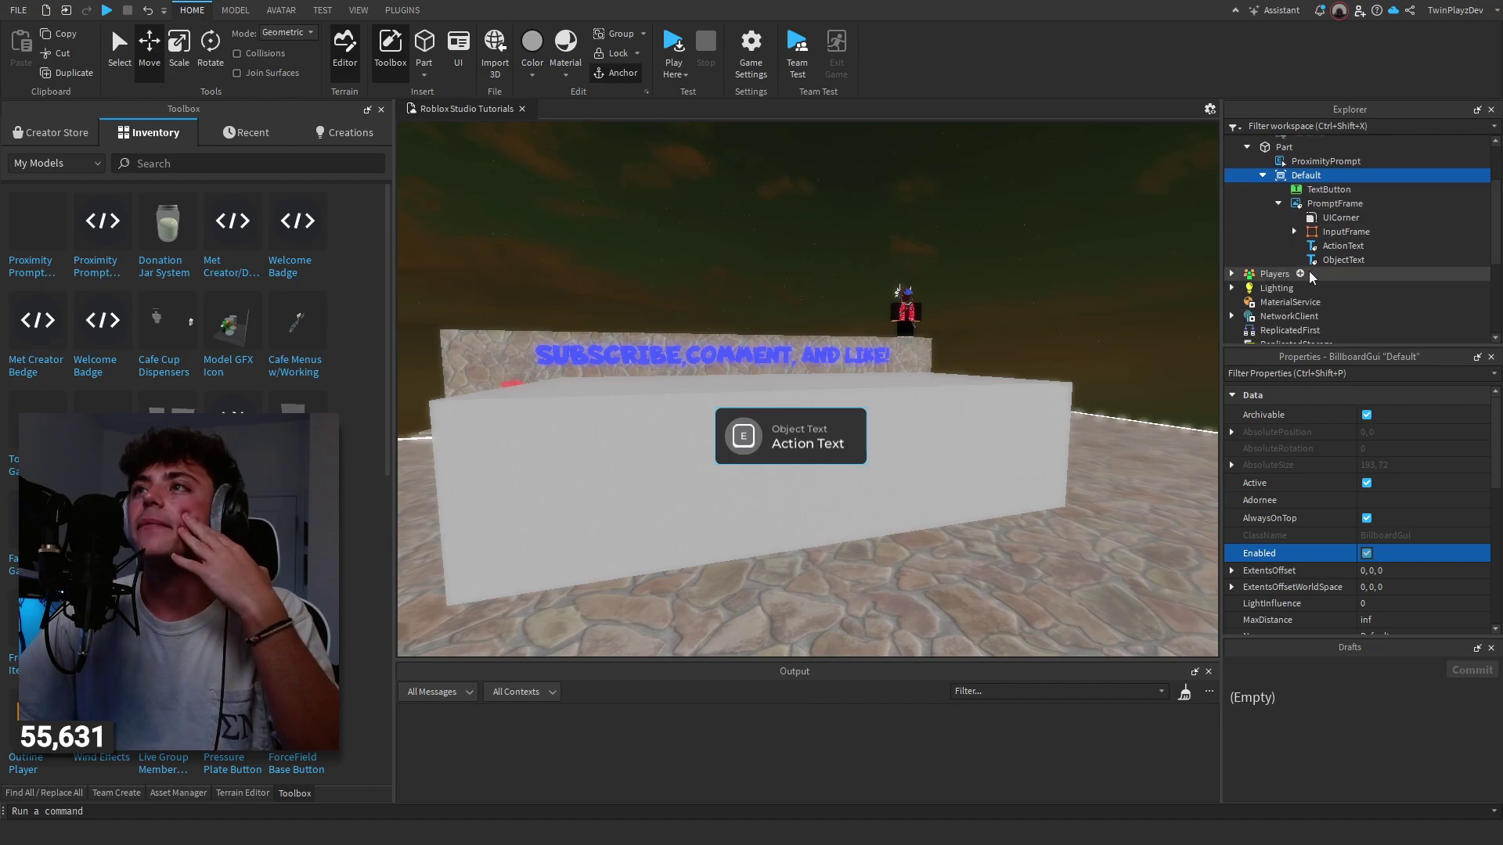
left_click(1345, 232)
left_click(1326, 205)
scroll(1386, 493, "down", 1)
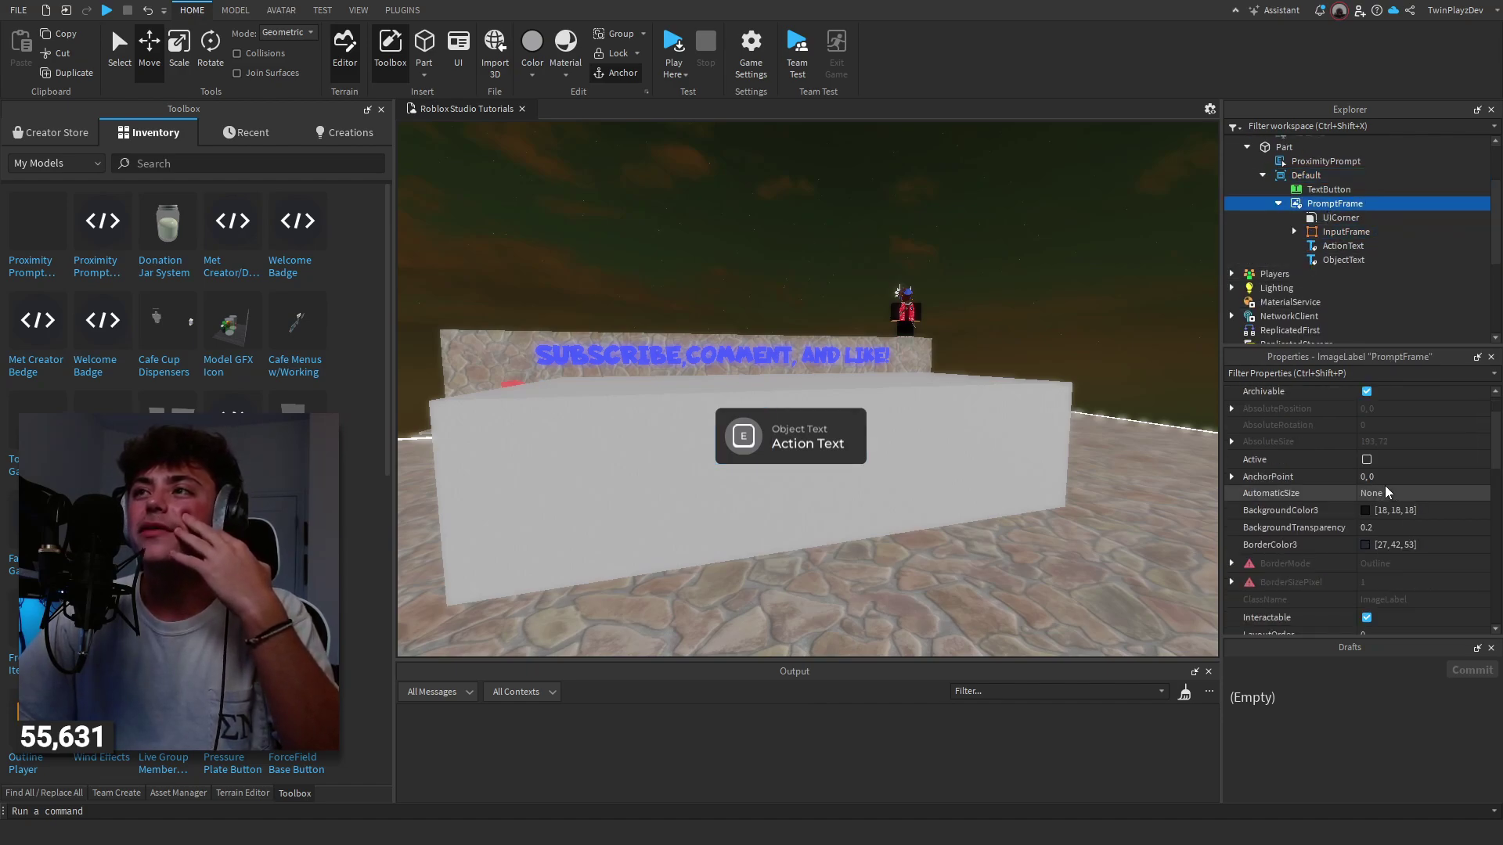
- Try bright green (#00ff5e) as the PromptFrame's background color, discard it, and set its BackgroundTransparency to 0
left_click(1365, 510)
left_click_drag(871, 261, 1338, 262)
left_click_drag(1299, 324, 1313, 287)
left_click_drag(1397, 390, 1374, 240)
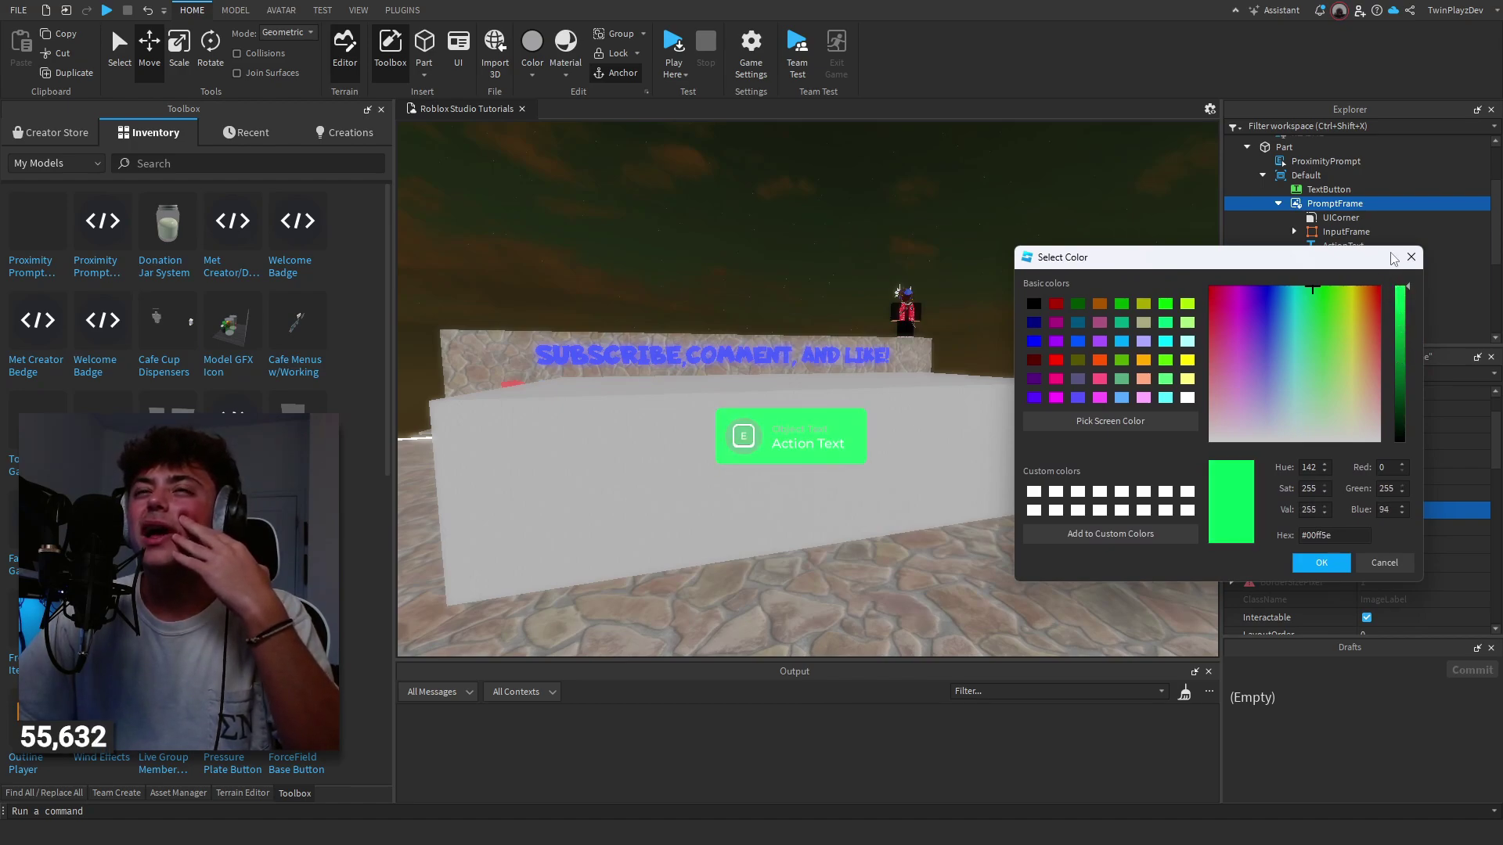
left_click(1381, 567)
left_click(1365, 533)
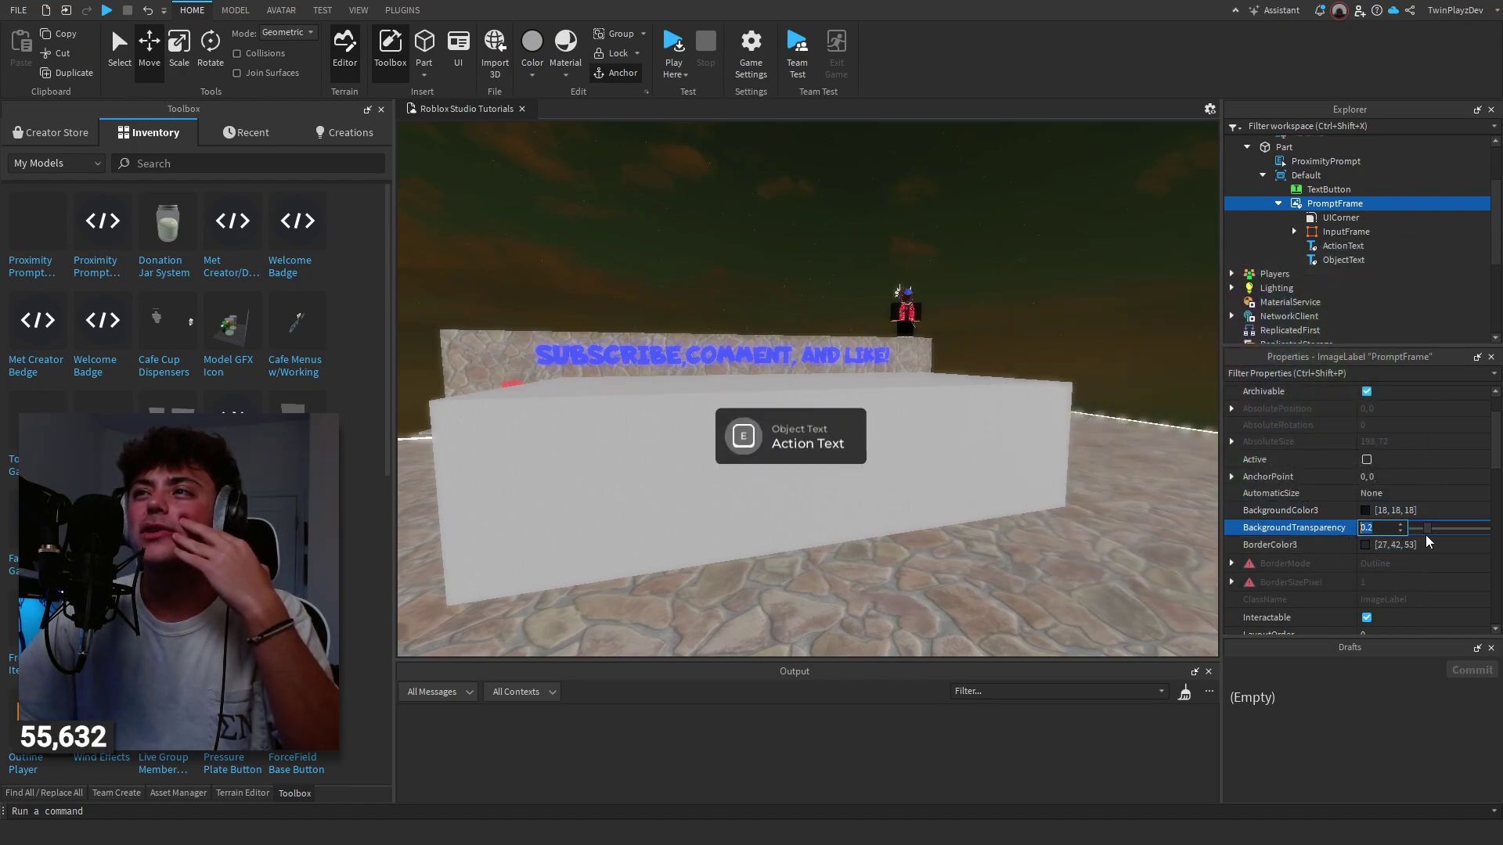
left_click_drag(1426, 530, 1320, 527)
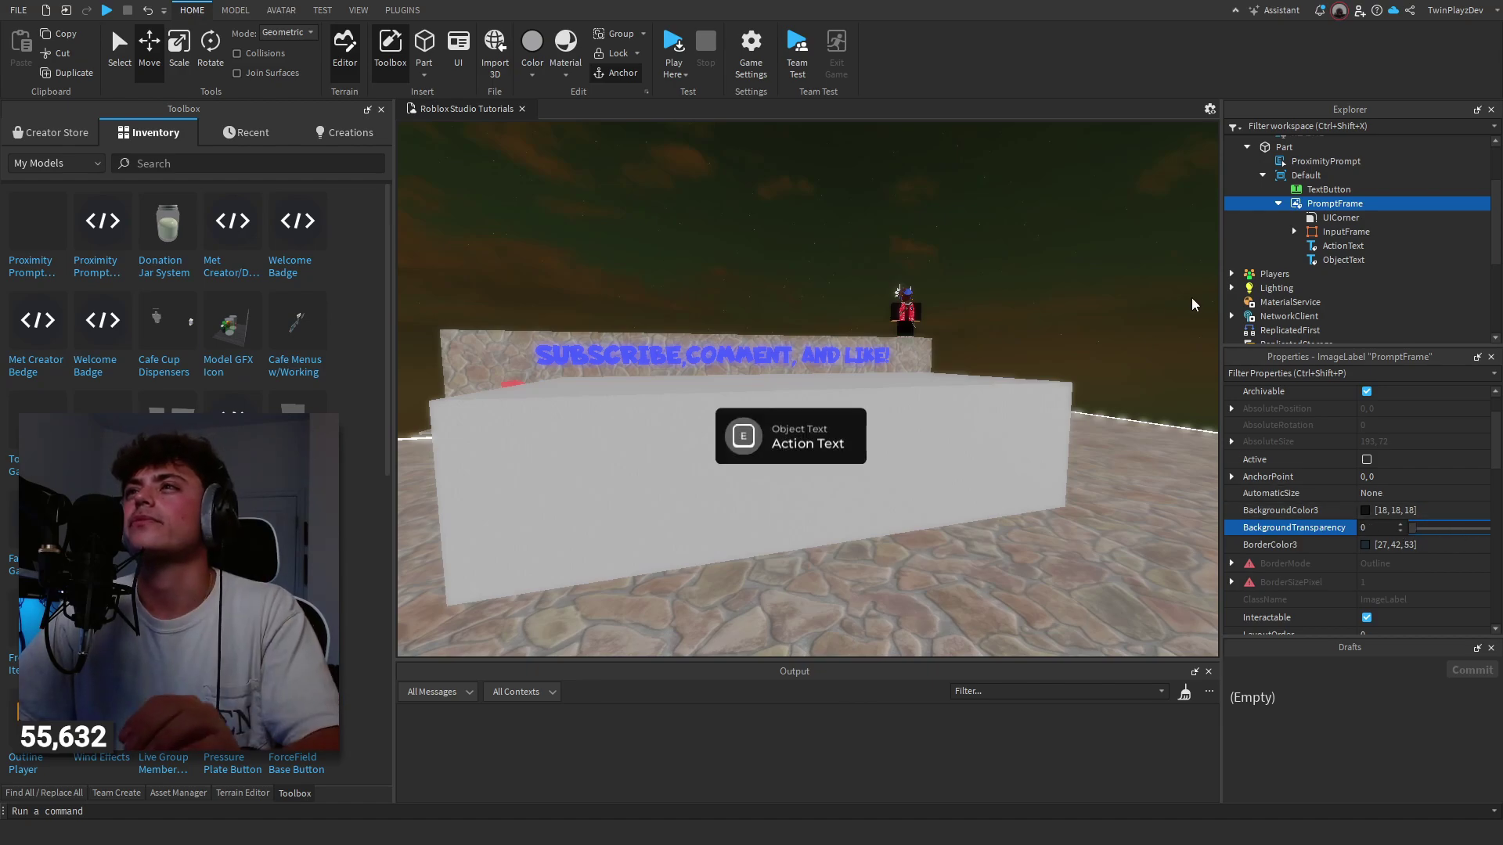
- Open the README again, search it for "tra" to find the transparency note, and close the script
scroll(1292, 227, "up", 2)
double_click(1292, 214)
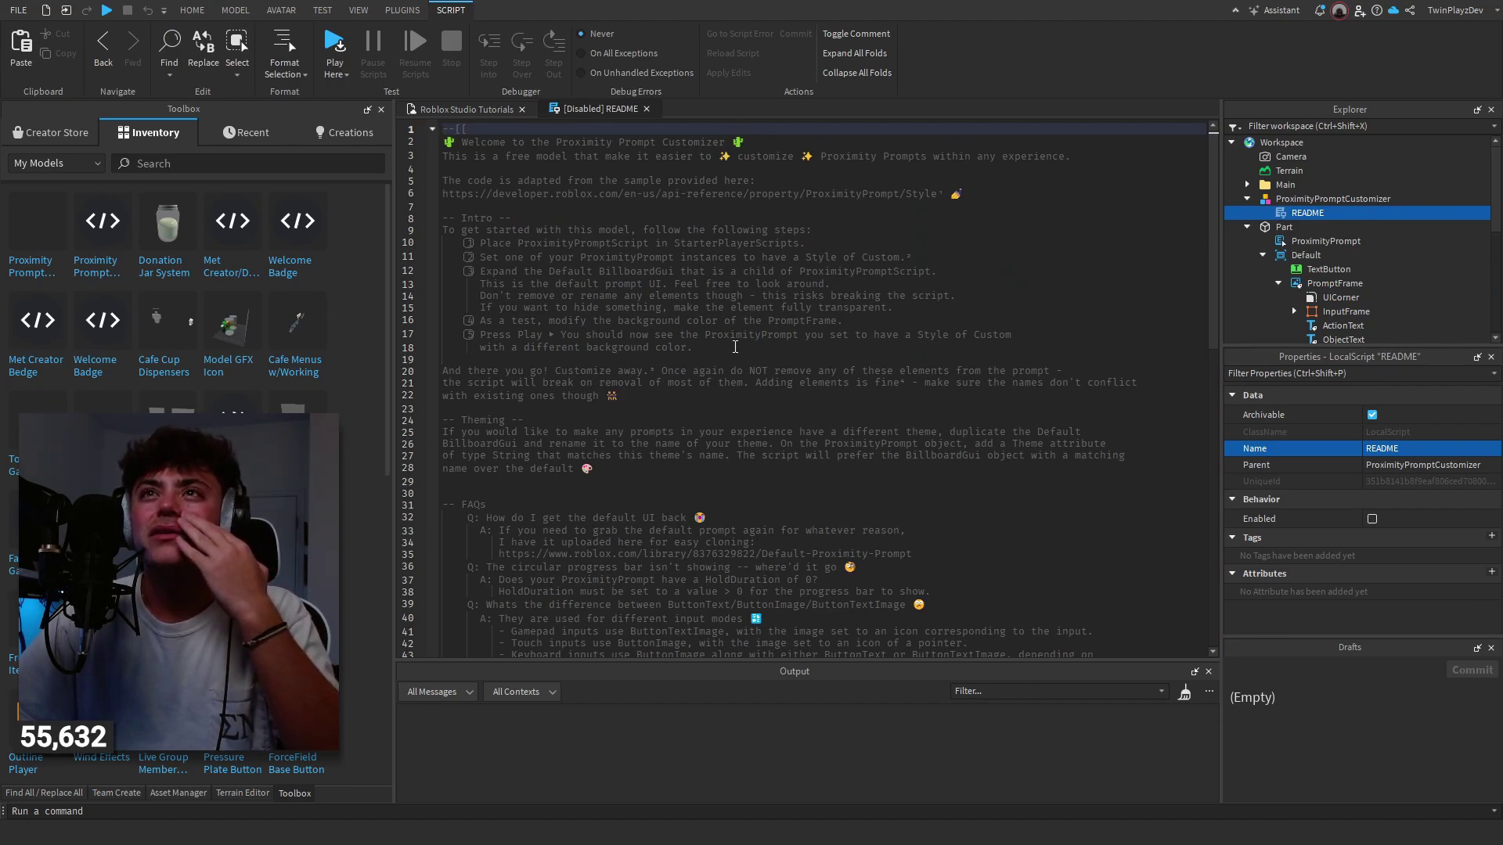
left_click(741, 351)
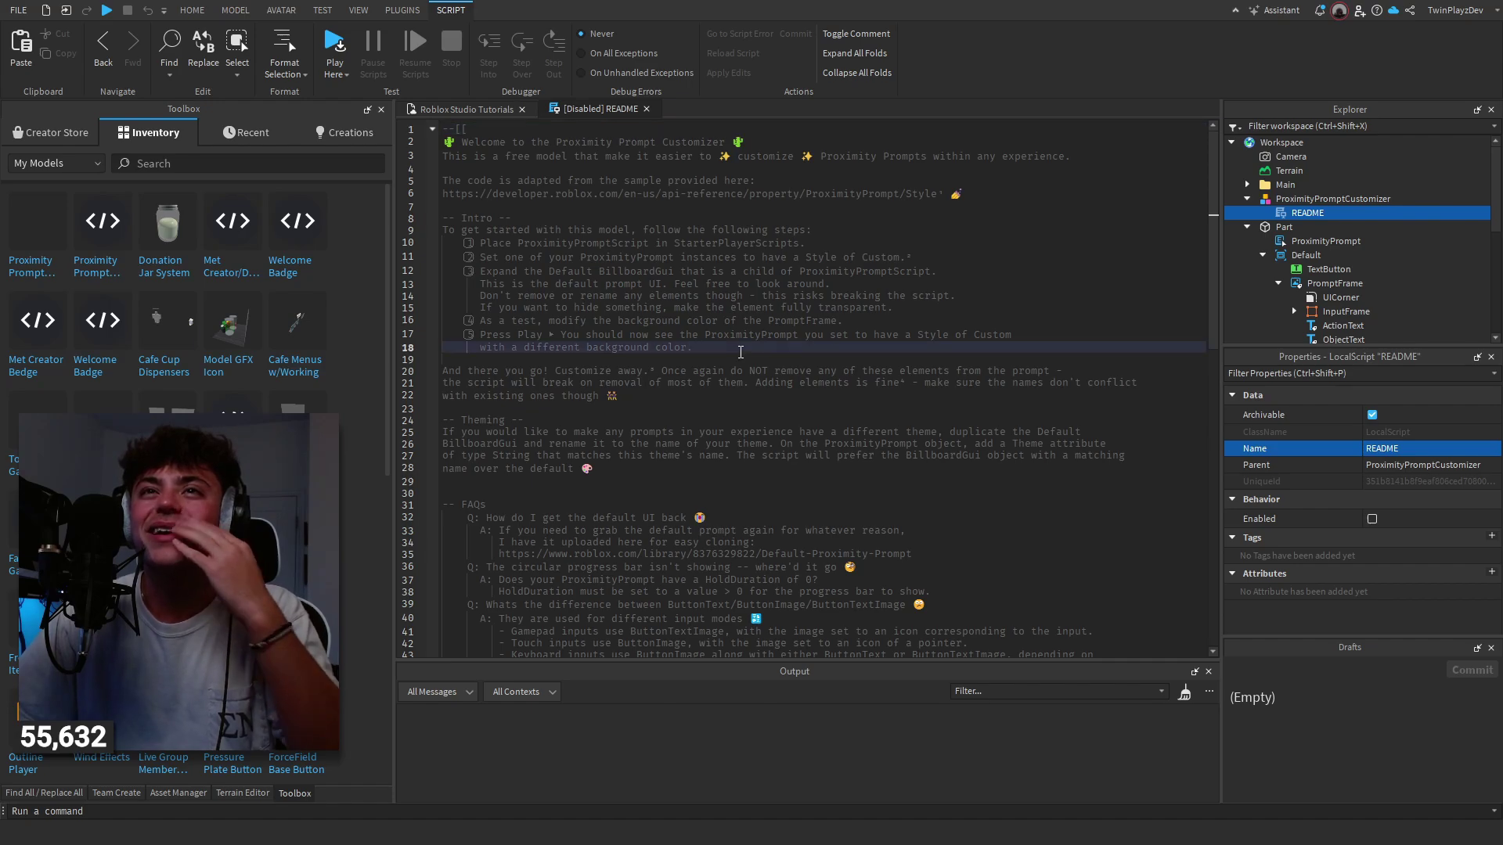
key("ctrl+f")
type("tra")
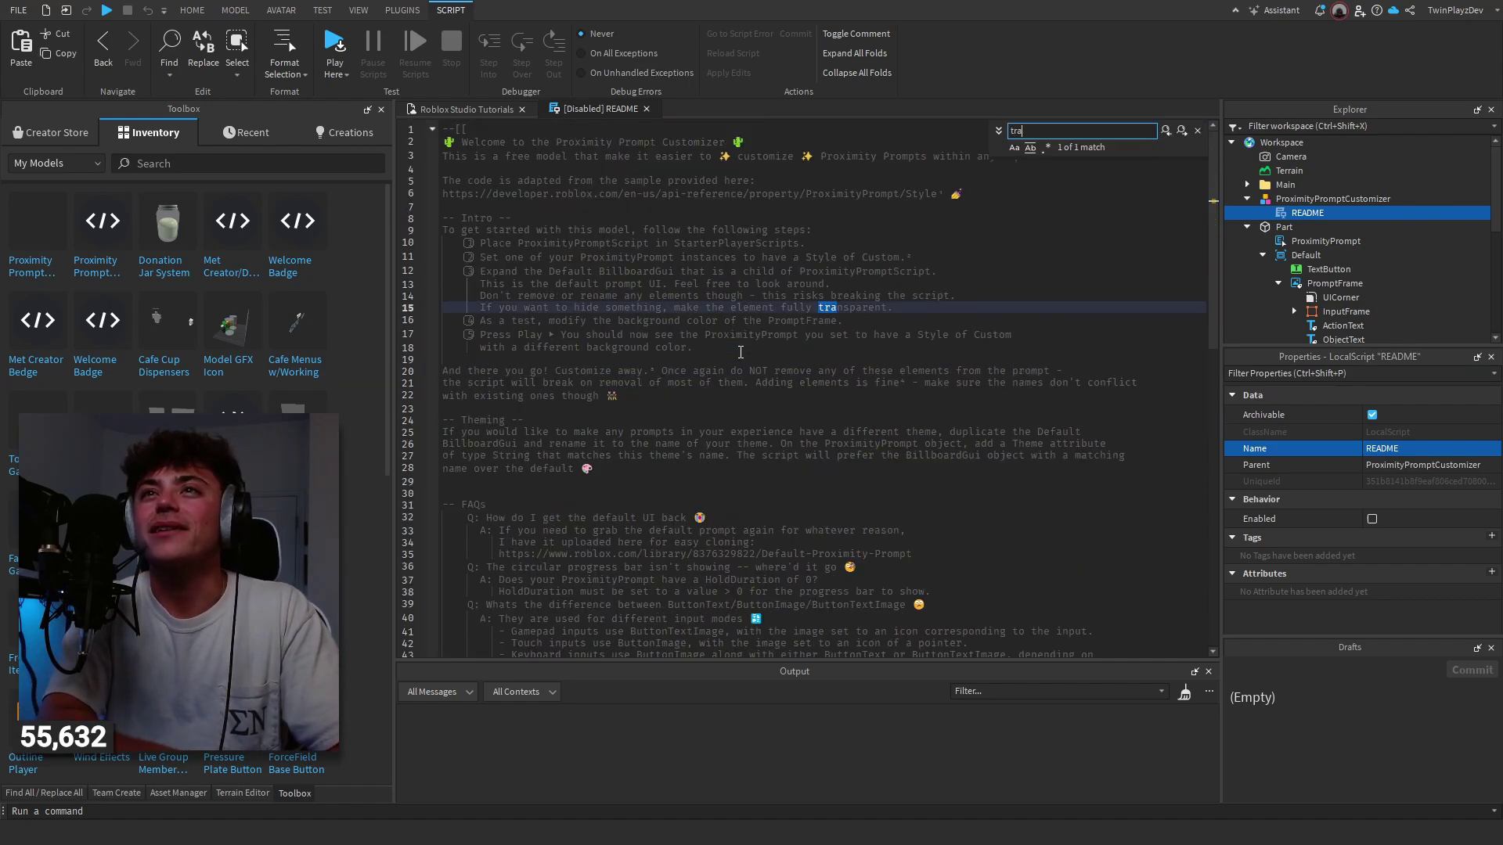
left_click(1197, 131)
left_click(647, 109)
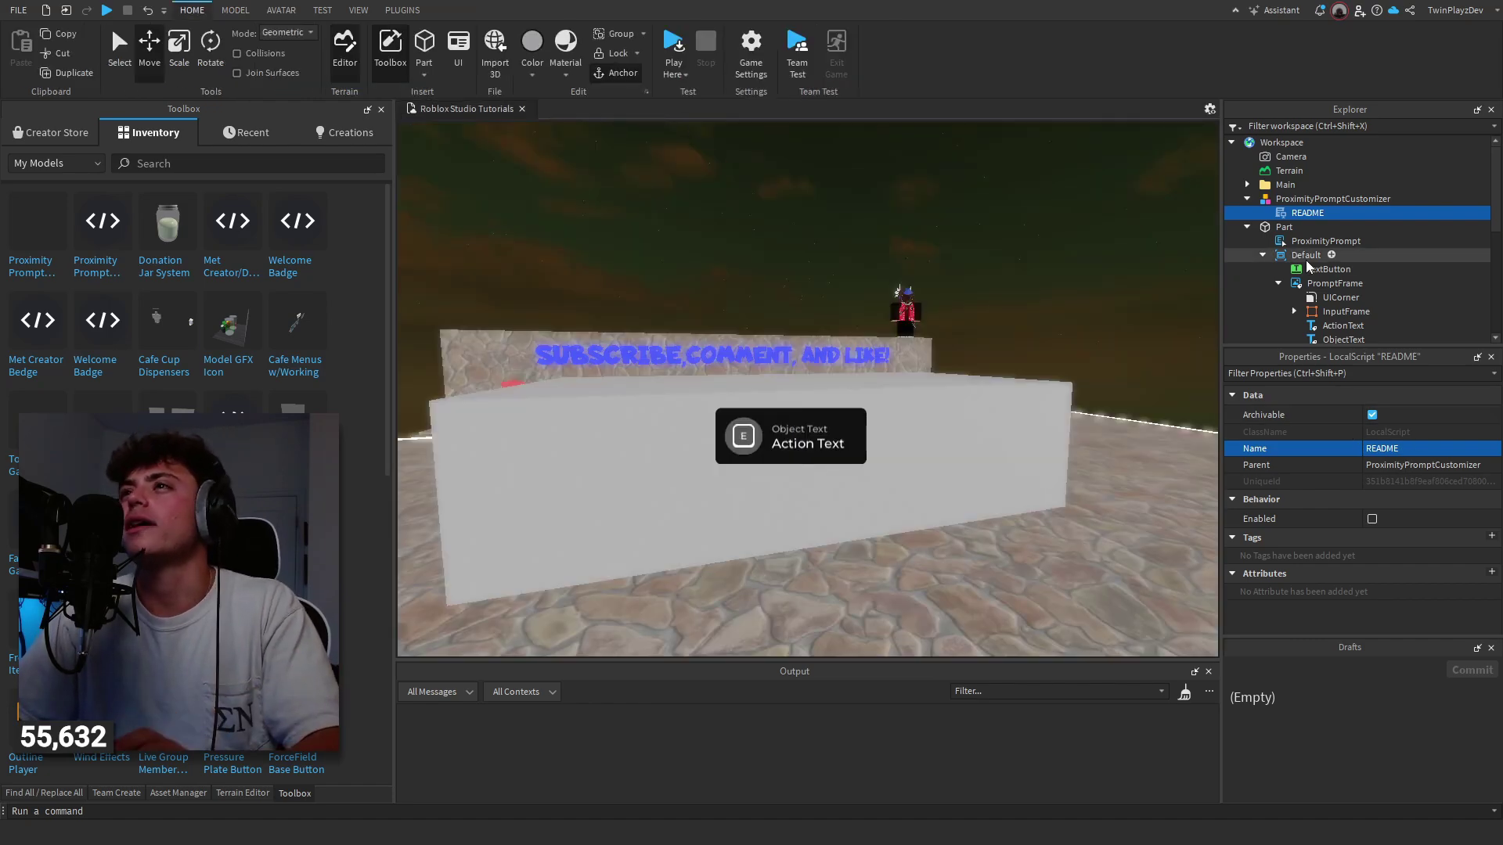
- Delete the ProximityPromptCustomizer model from the Workspace
left_click(1333, 199)
key("Delete")
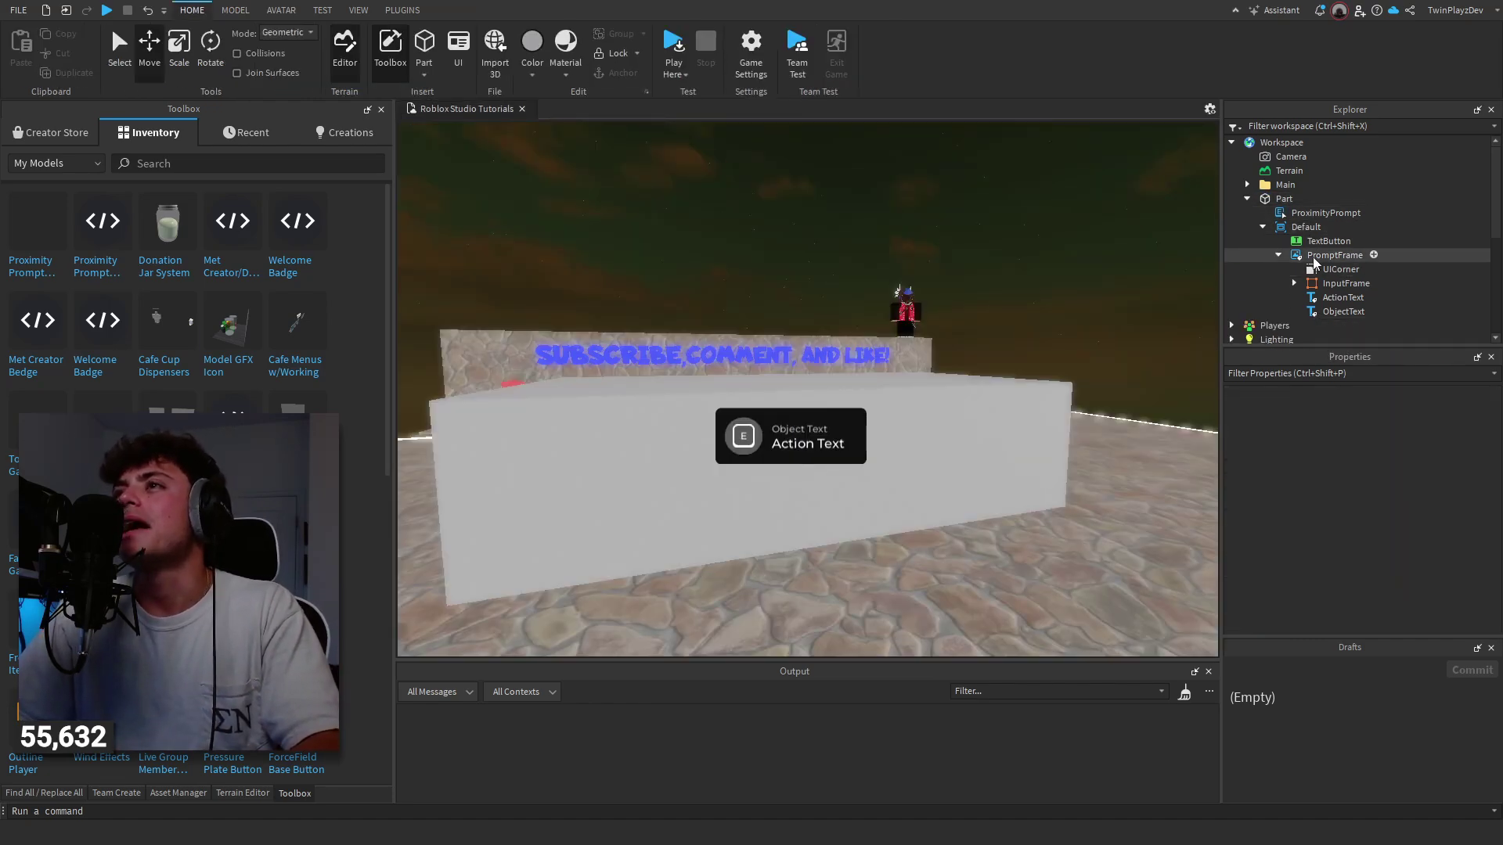
- Make the PromptFrame's background fully transparent
left_click(1335, 255)
left_click(1409, 588)
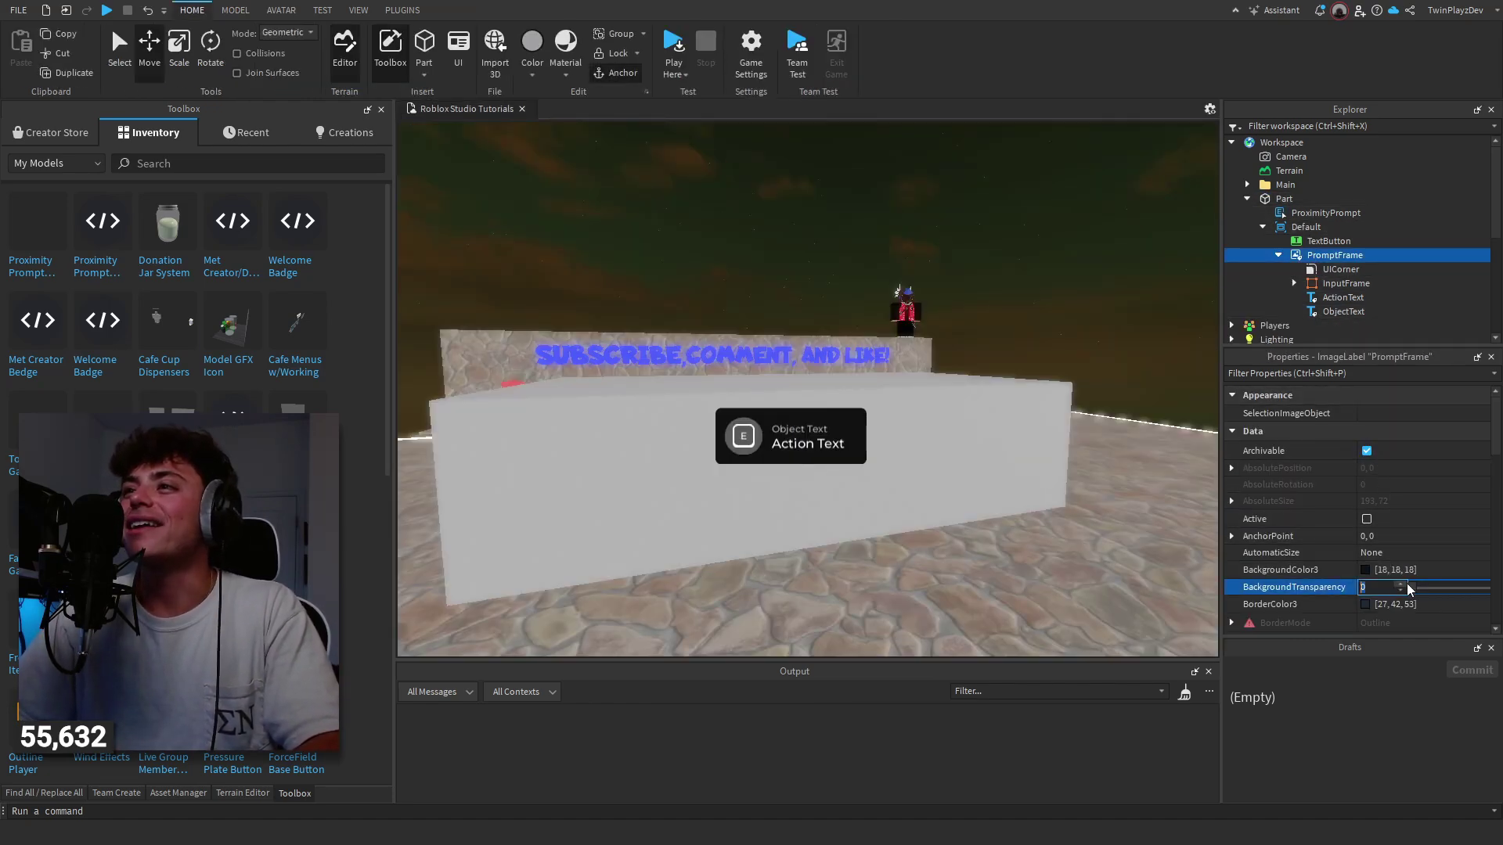
left_click_drag(1415, 593, 1487, 588)
- Set the text color of the ObjectText label in PromptFrame to black (0, 0, 0)
left_click(1346, 284)
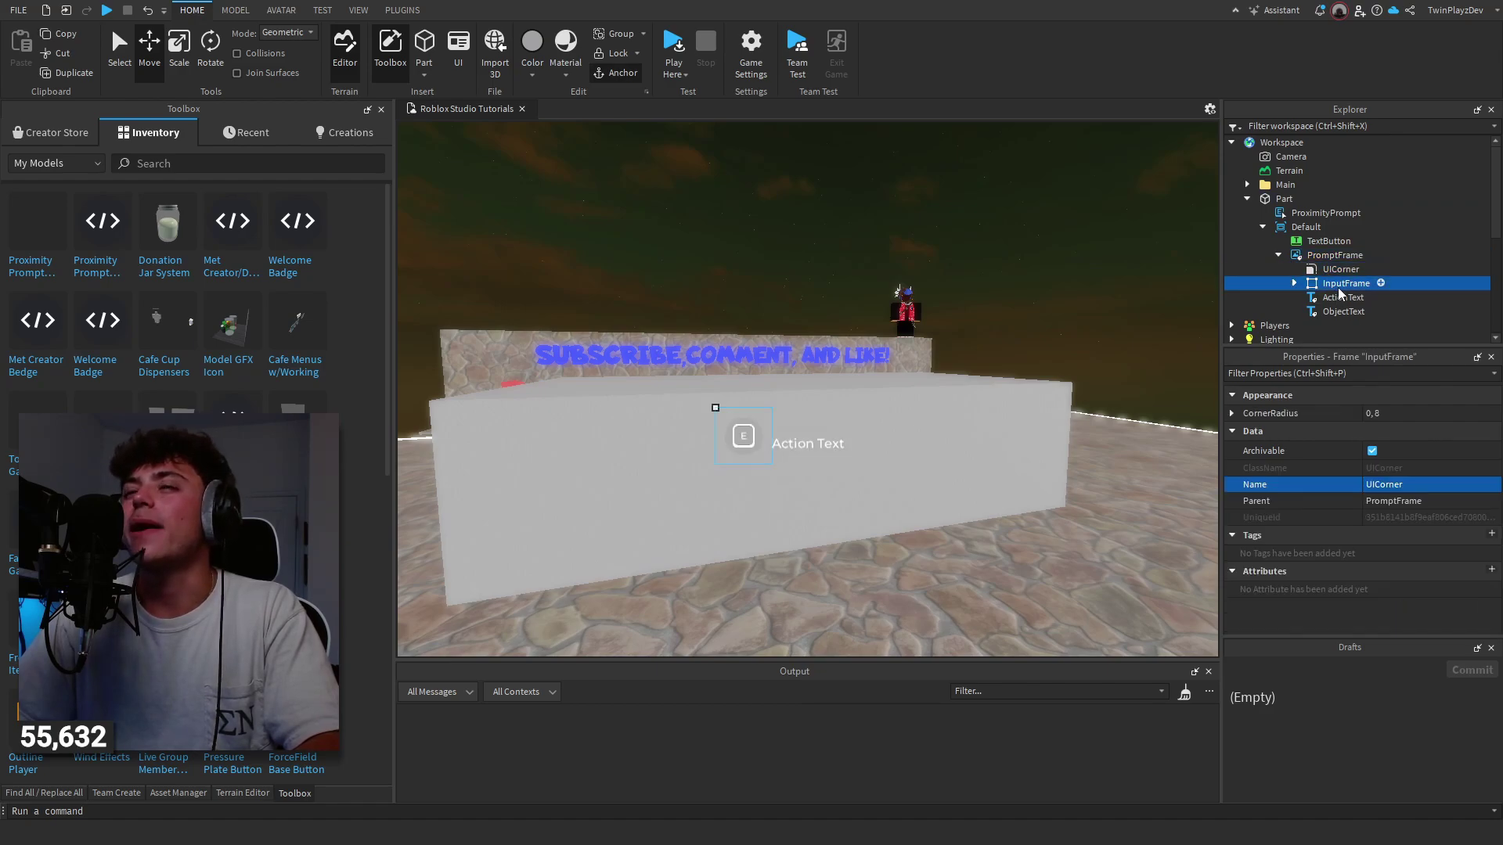
left_click(1343, 297)
left_click(1342, 311)
scroll(1401, 524, "down", 10)
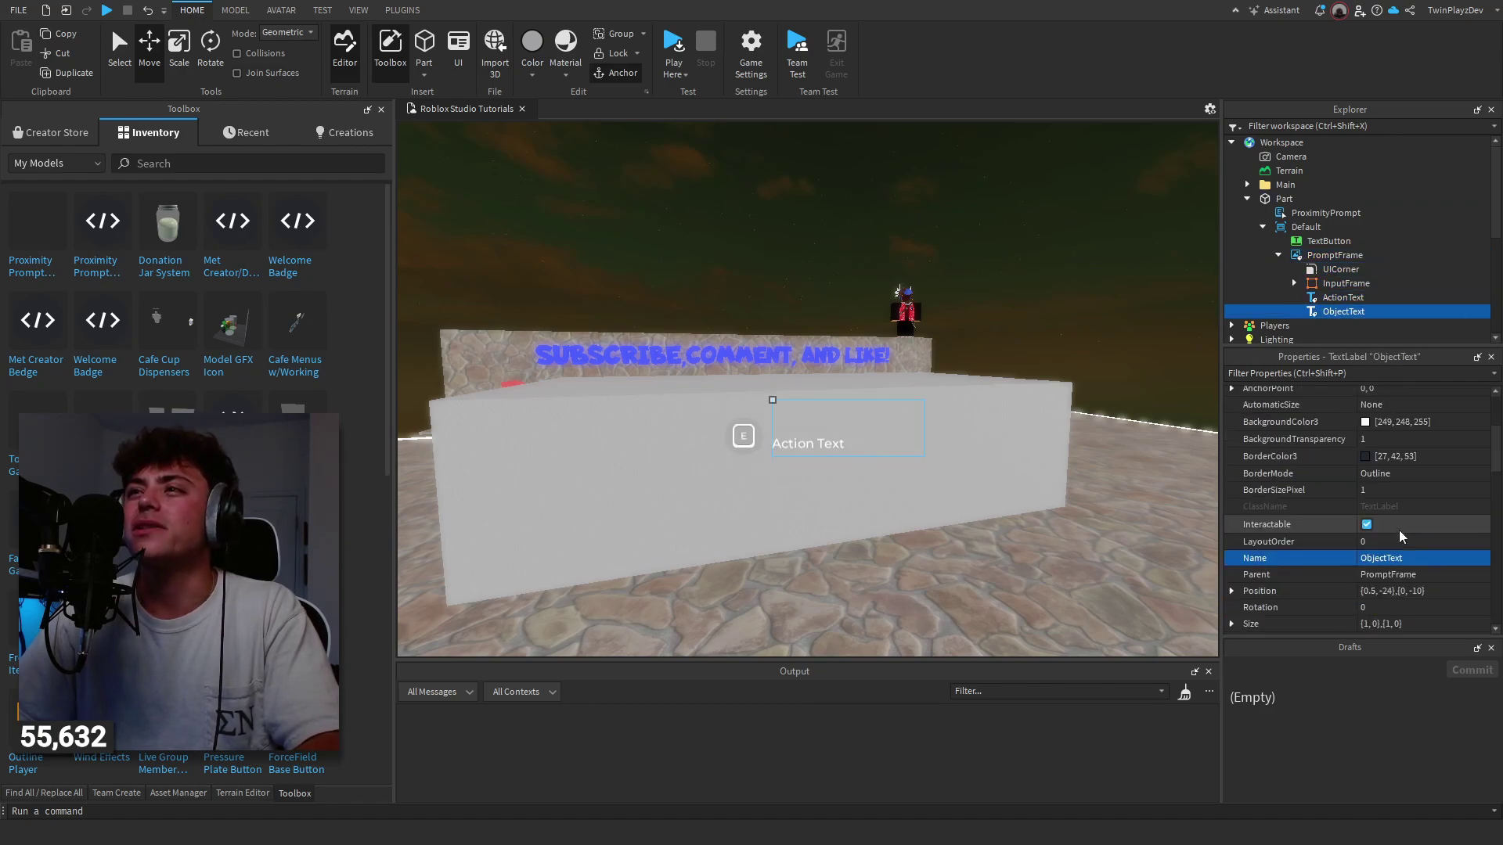
left_click(1368, 524)
left_click_drag(936, 371, 934, 551)
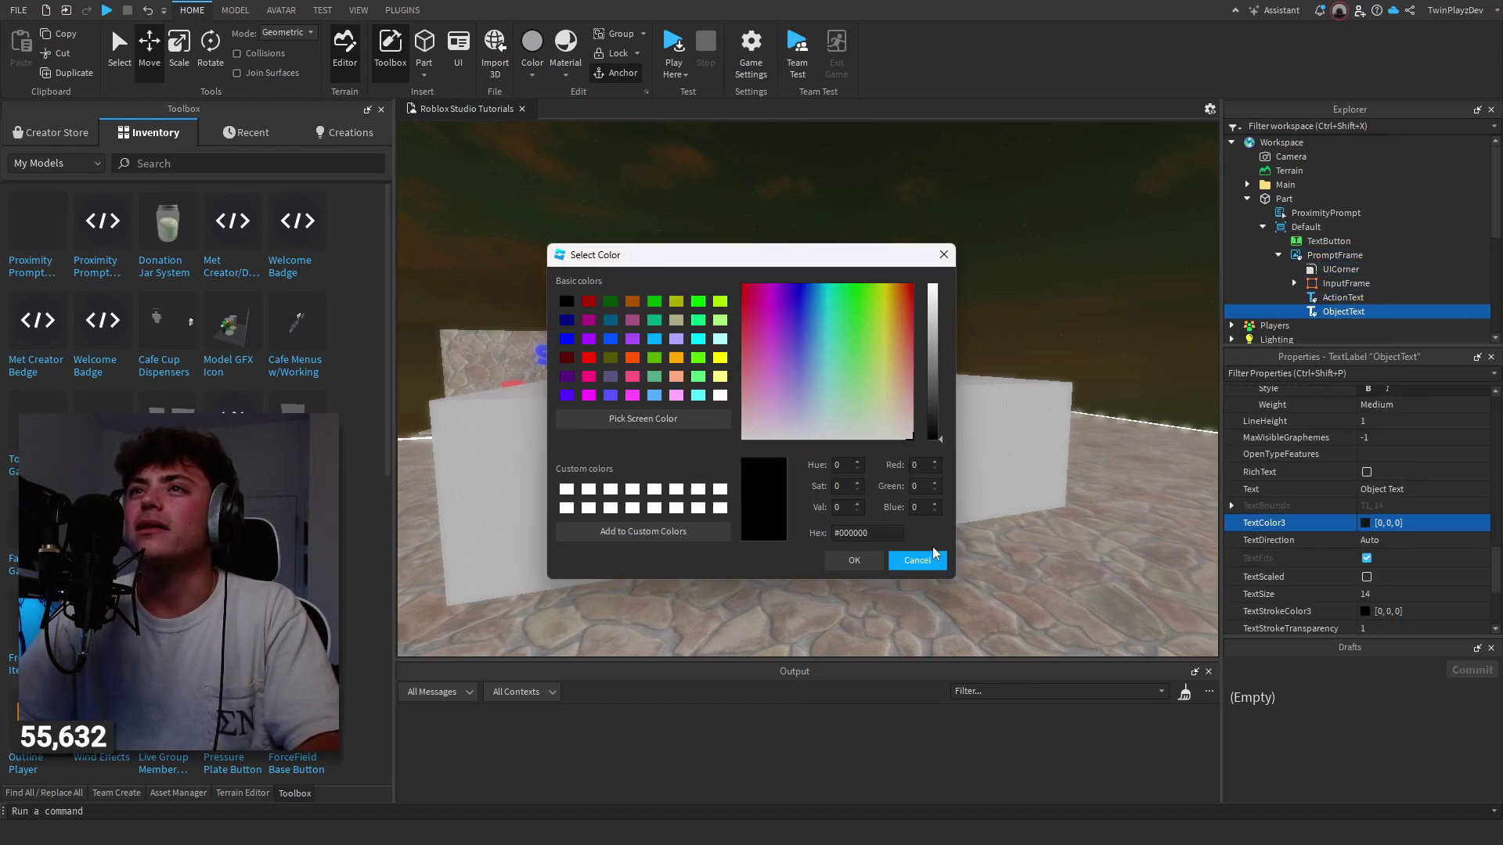
left_click(861, 559)
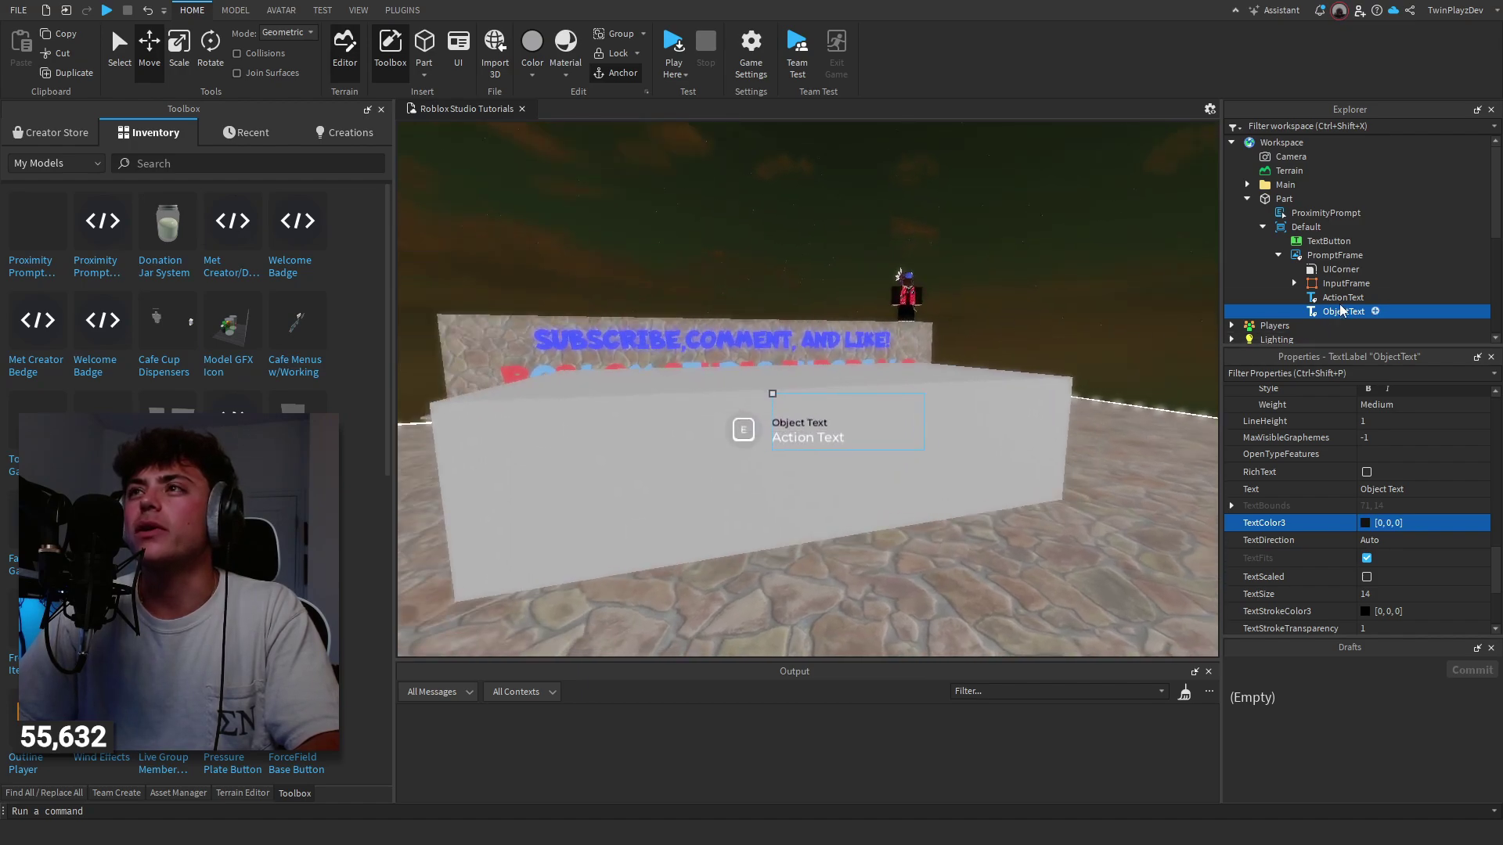
- Examine the elements nested in InputFrame, including its Frame, ProgressBar and ButtonFrame
left_click(1342, 297)
left_click(1294, 283)
left_click(1345, 284)
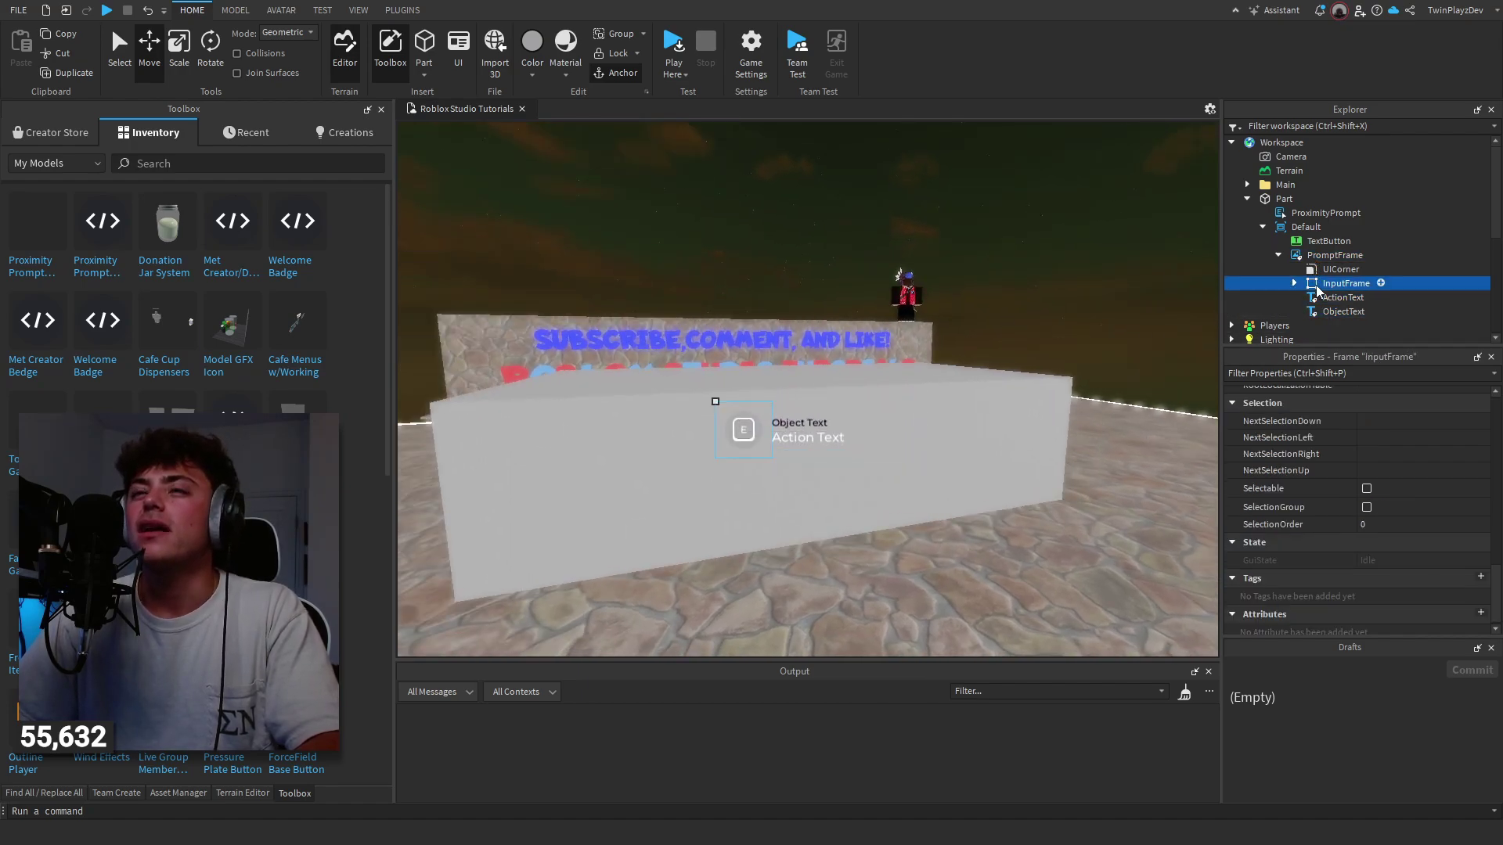
scroll(1331, 247, "down", 2)
left_click(1350, 218)
left_click(1309, 217)
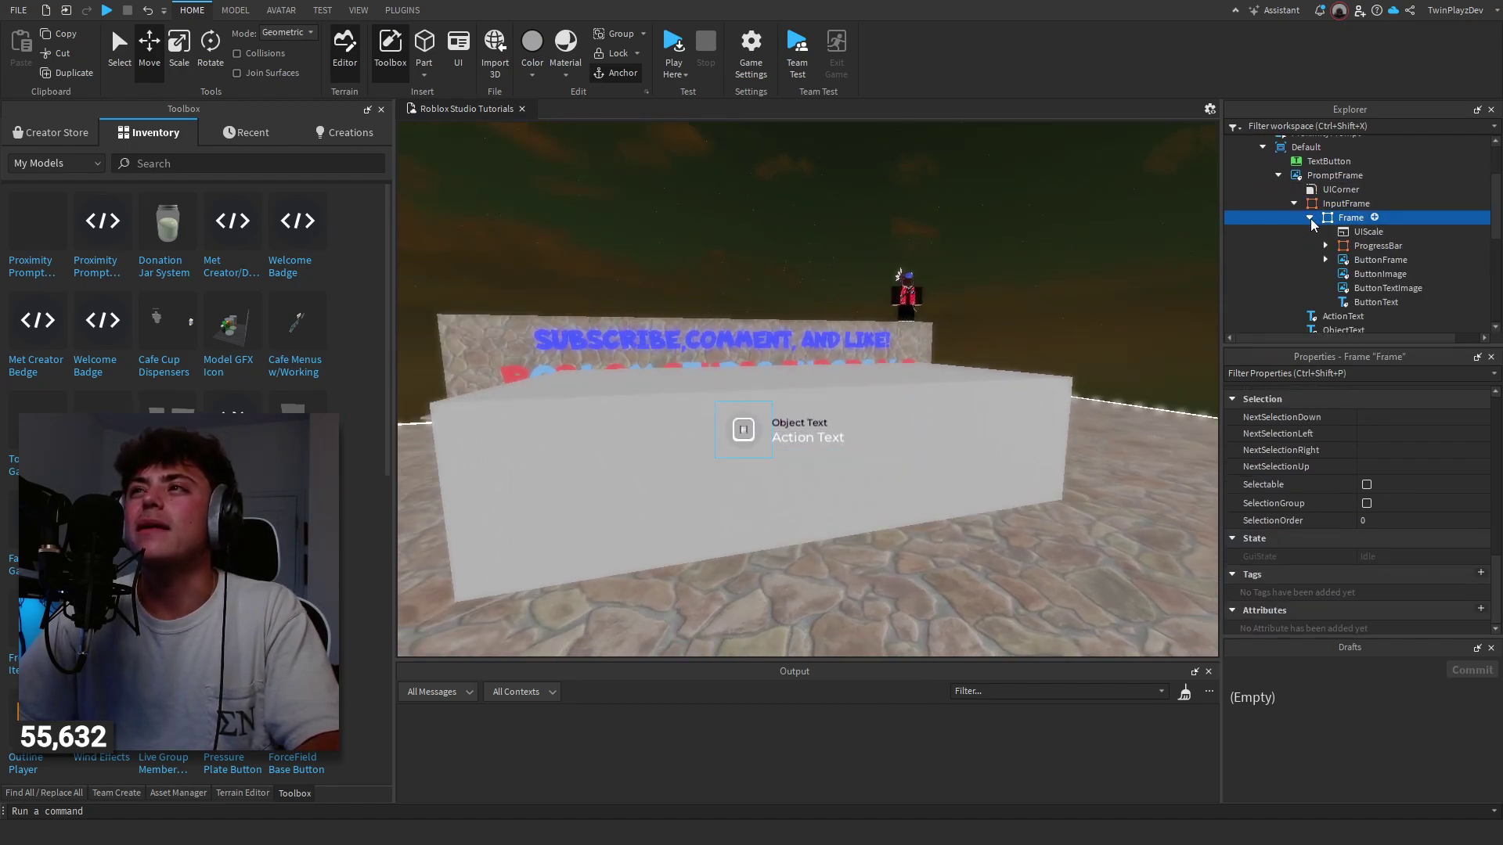
scroll(1384, 501, "up", 3)
left_click(1378, 246)
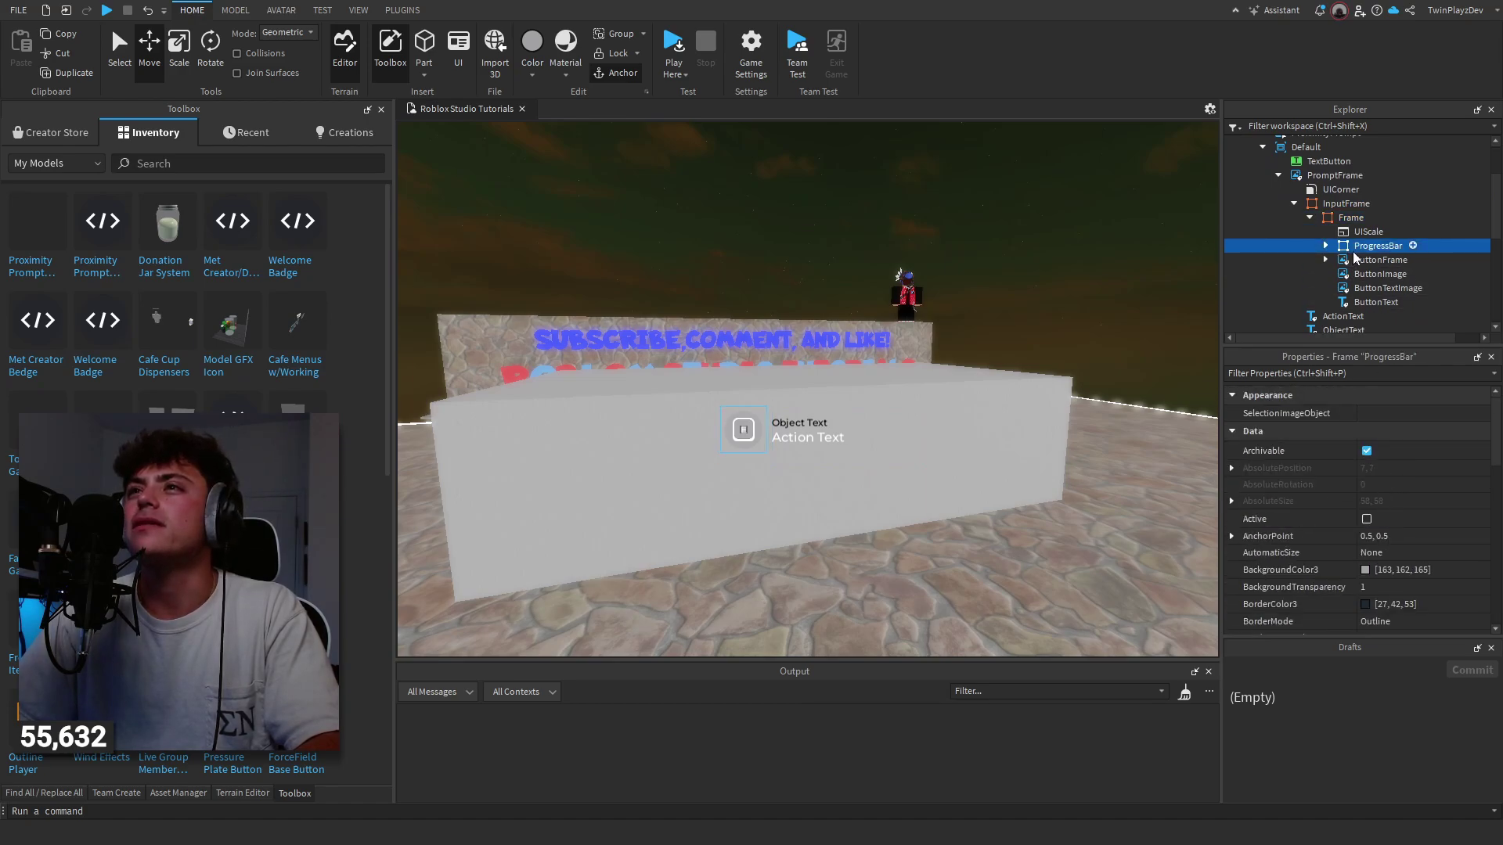
left_click(1380, 259)
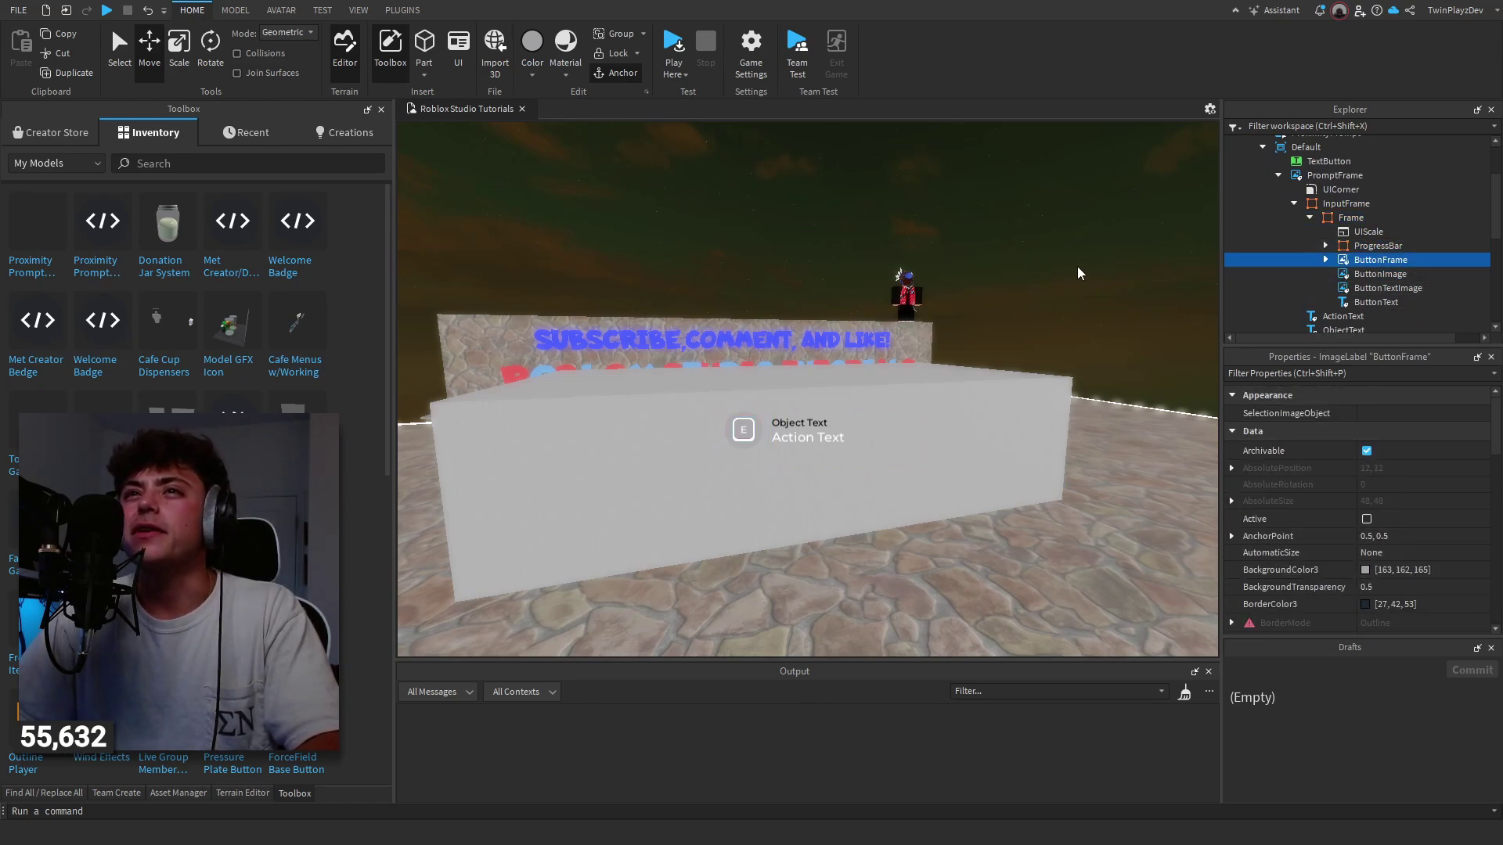
scroll(1399, 293, "down", 3)
scroll(1399, 293, "up", 1)
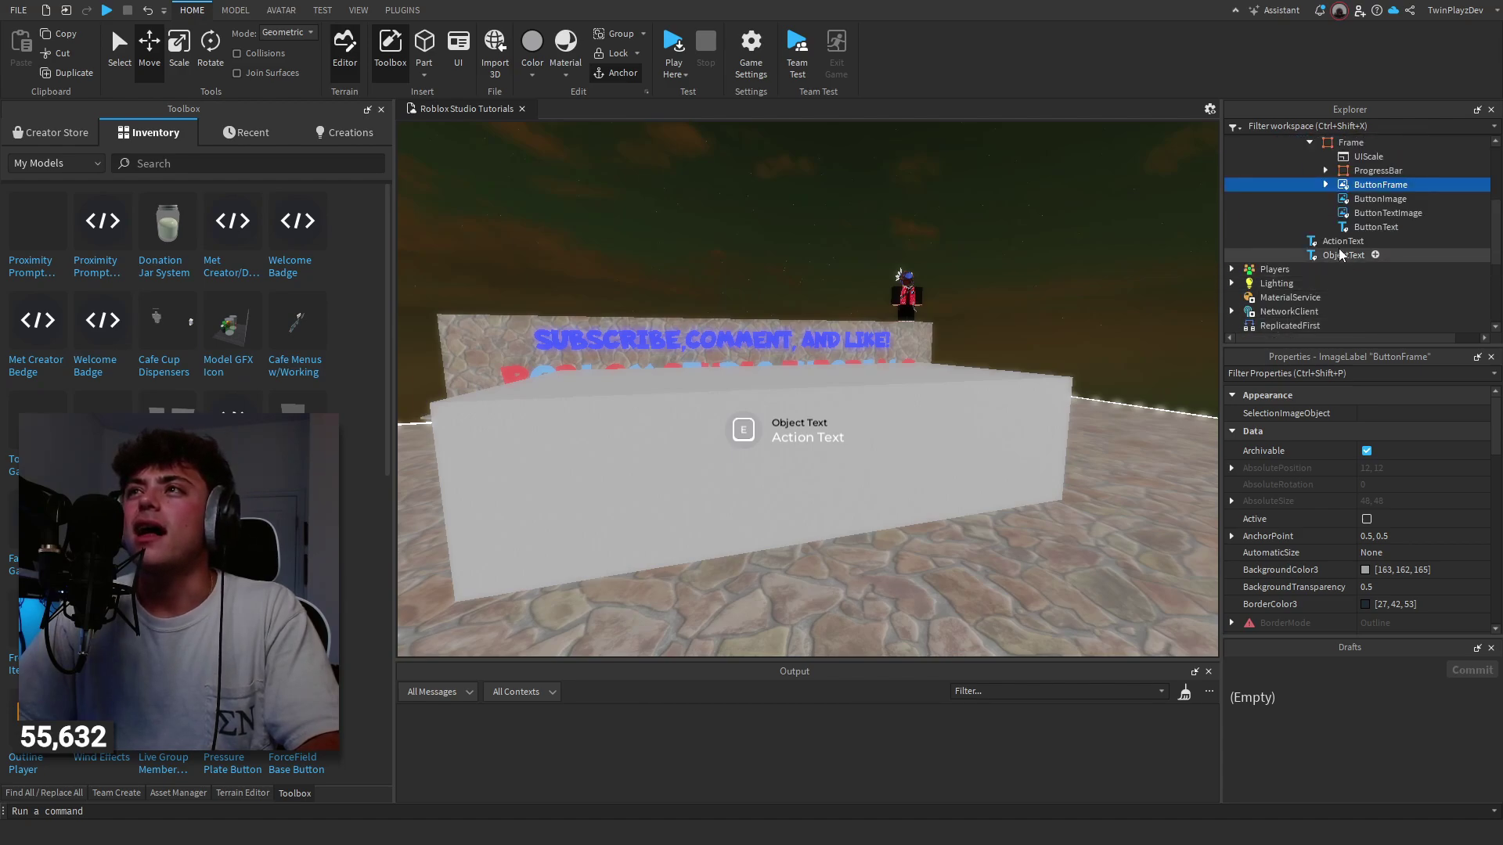
- Make the ObjectText label's font bold and the ActionText label's font italic
left_click(1343, 255)
scroll(1425, 513, "down", 5)
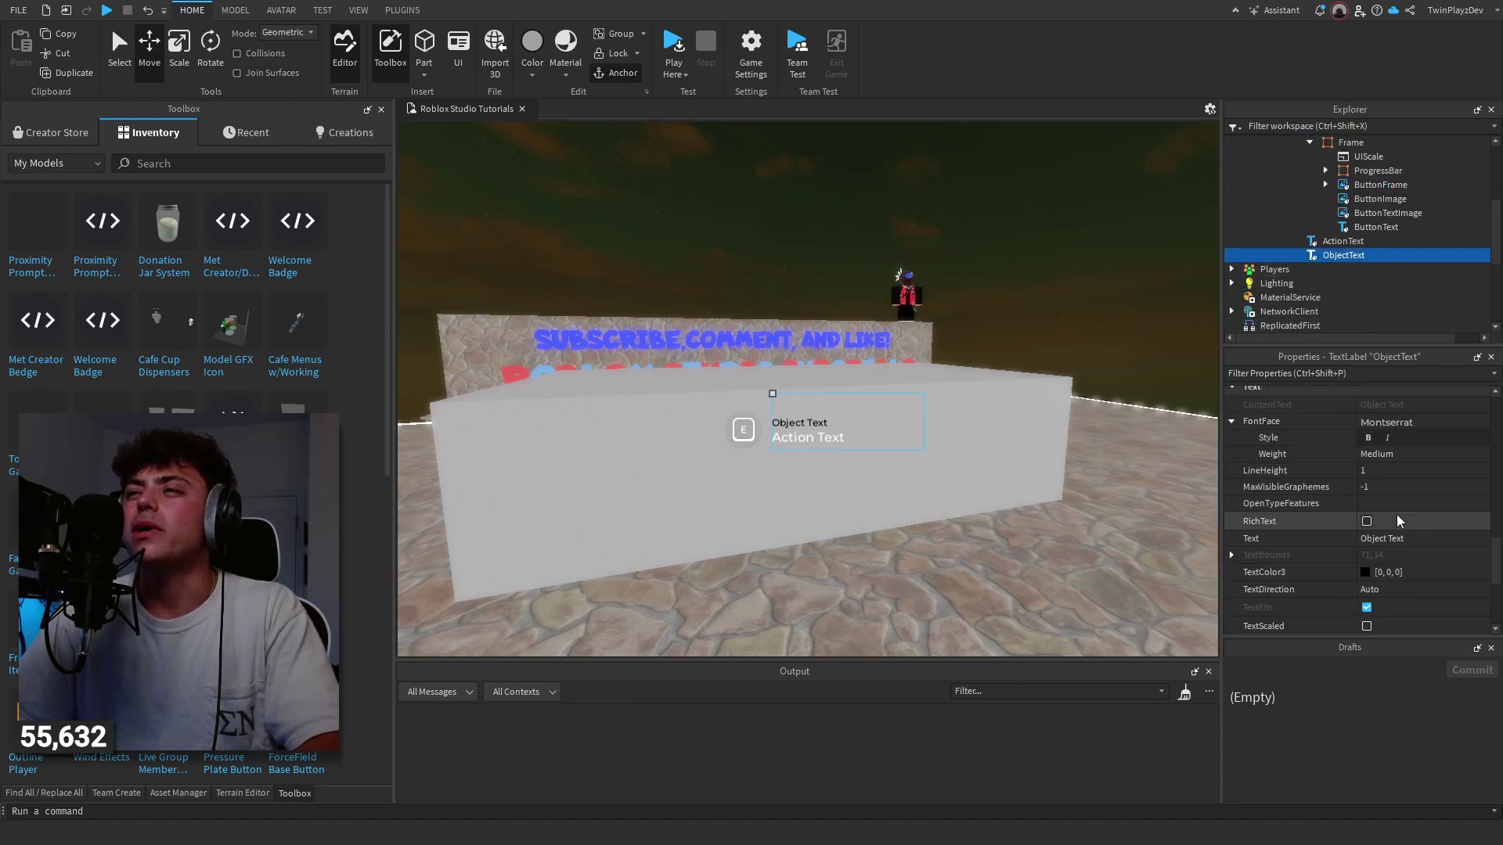
left_click(1368, 438)
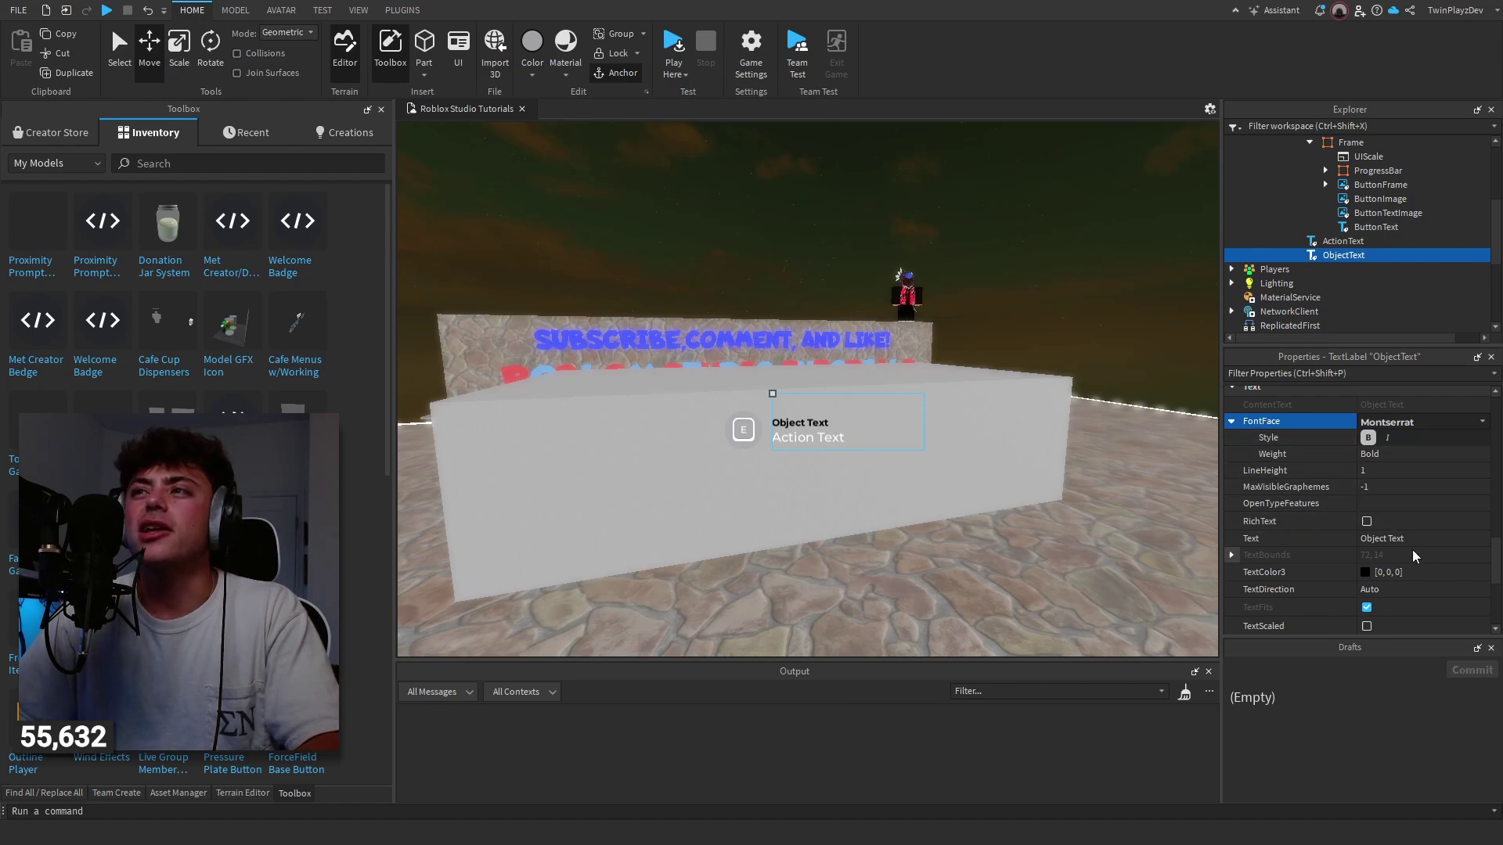
left_click(1343, 241)
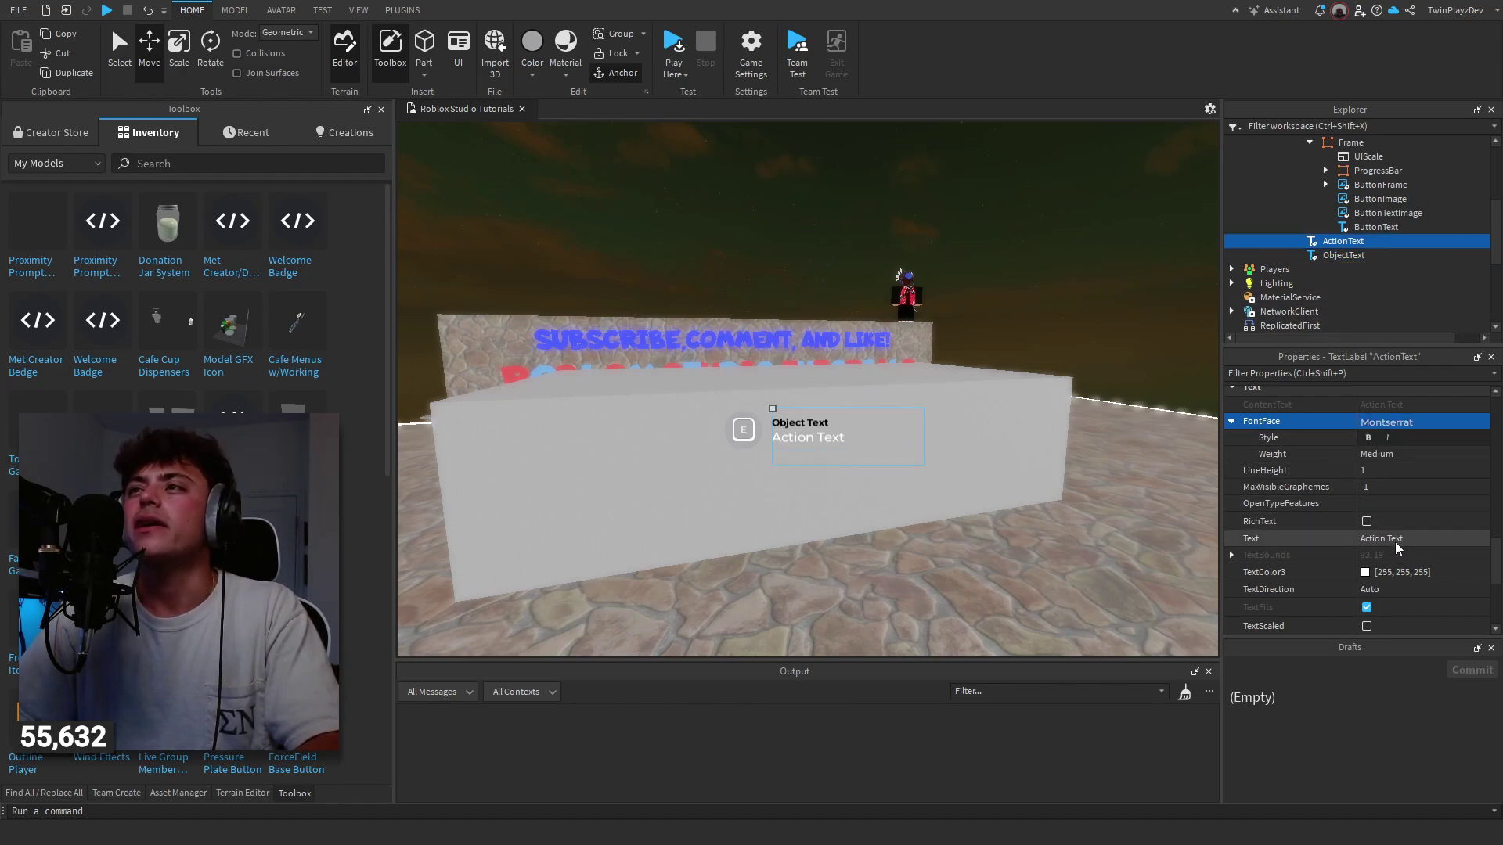
left_click(1388, 438)
left_click(1121, 258)
- Collapse the Default BillboardGui and move it from the Part back under ProximityPromptScript in StarterPlayerScripts
scroll(1365, 274, "up", 4)
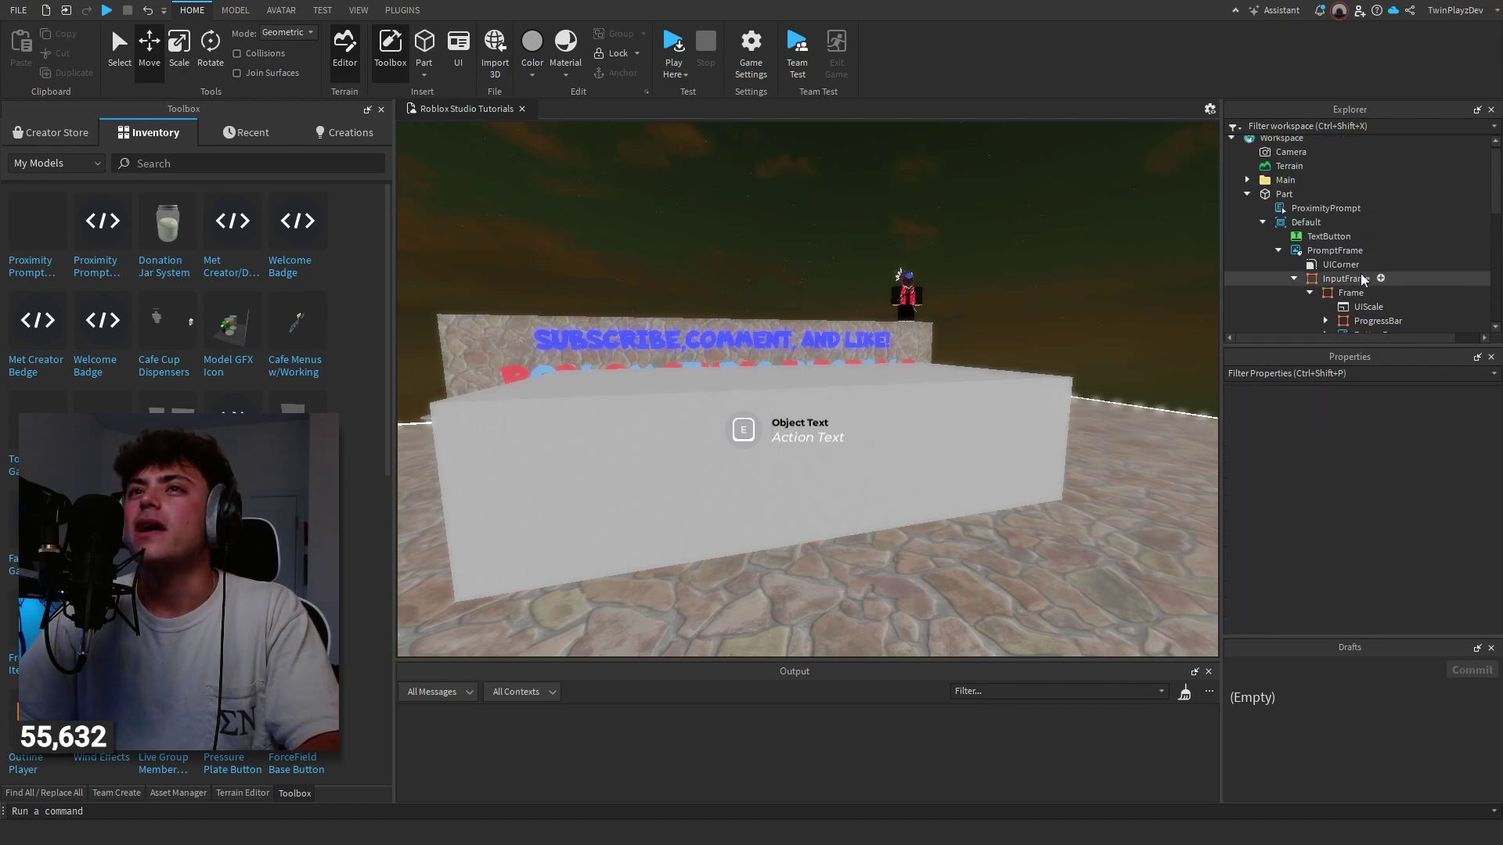
left_click(1278, 250)
left_click(1263, 223)
left_click_drag(1288, 223, 1316, 296)
scroll(1414, 254, "down", 3)
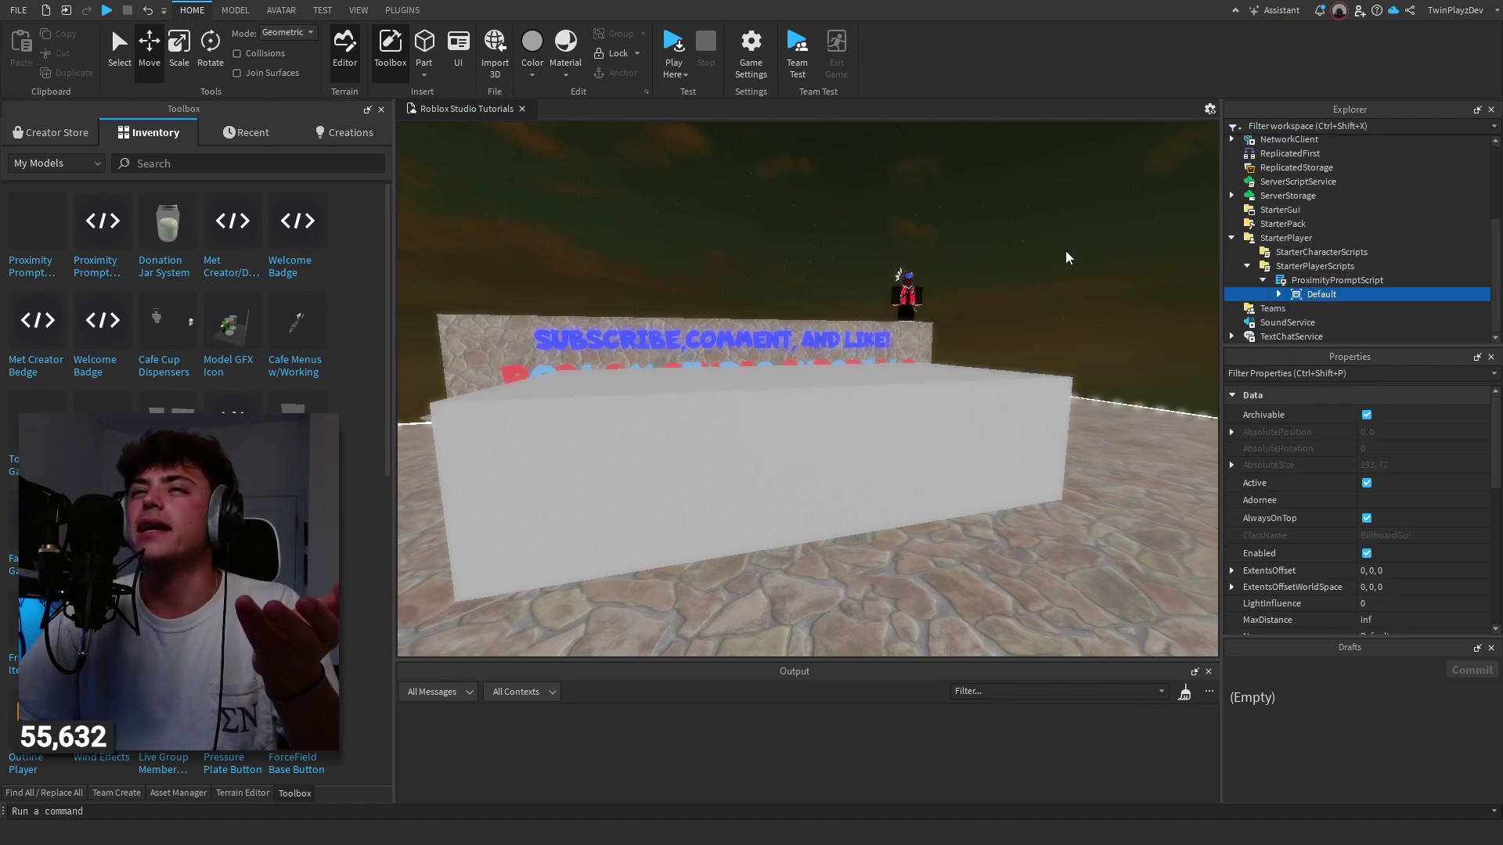
left_click(1066, 253)
- Start a play test, walk the character up to the part and trigger its customized Interact prompt
right_click_drag(777, 133, 910, 202)
key("s")
key("F5")
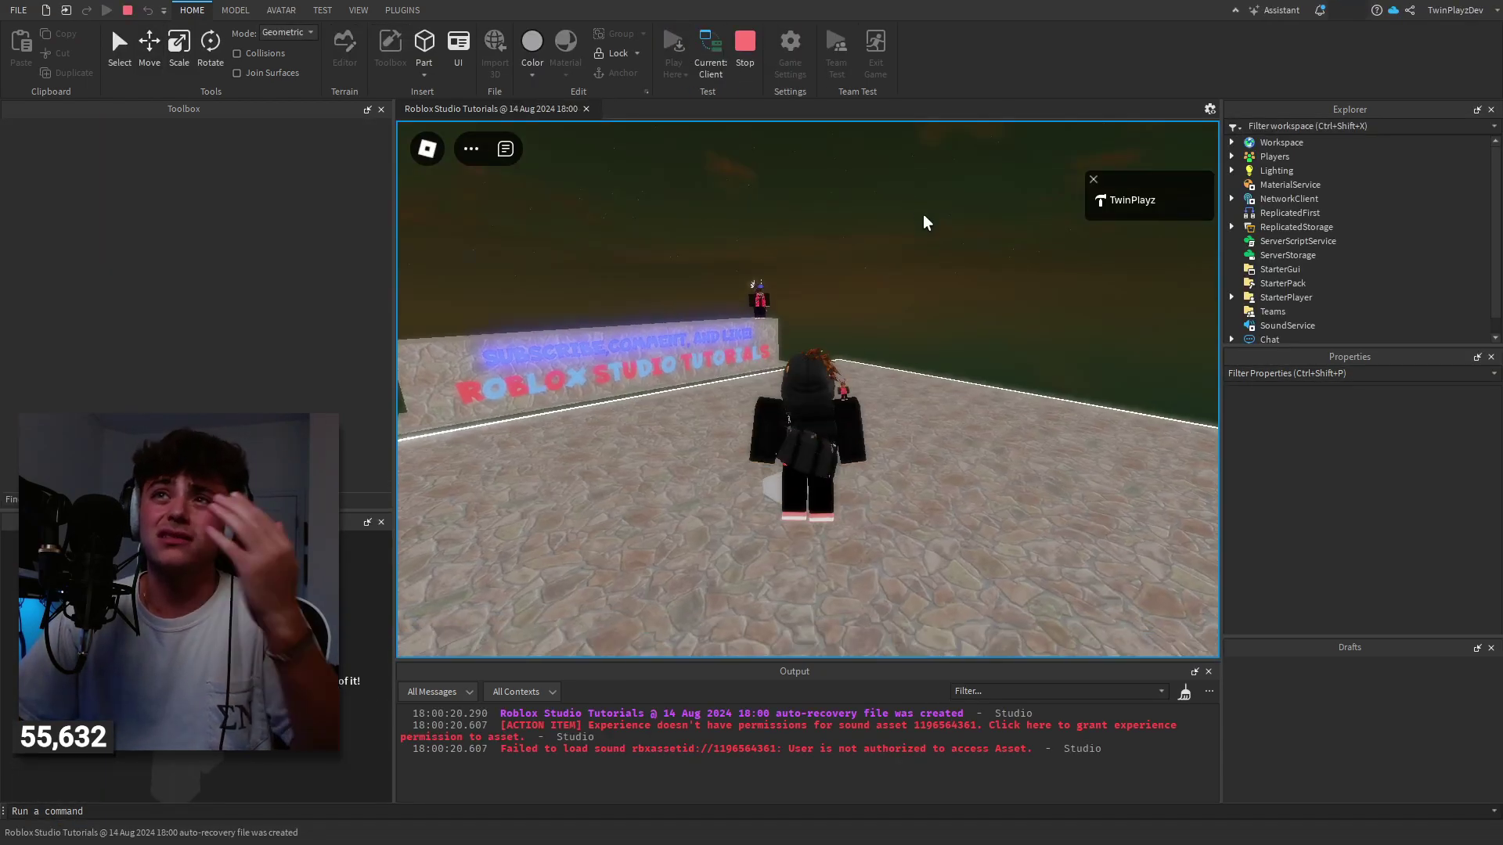
key("w")
right_click_drag(954, 291, 955, 291)
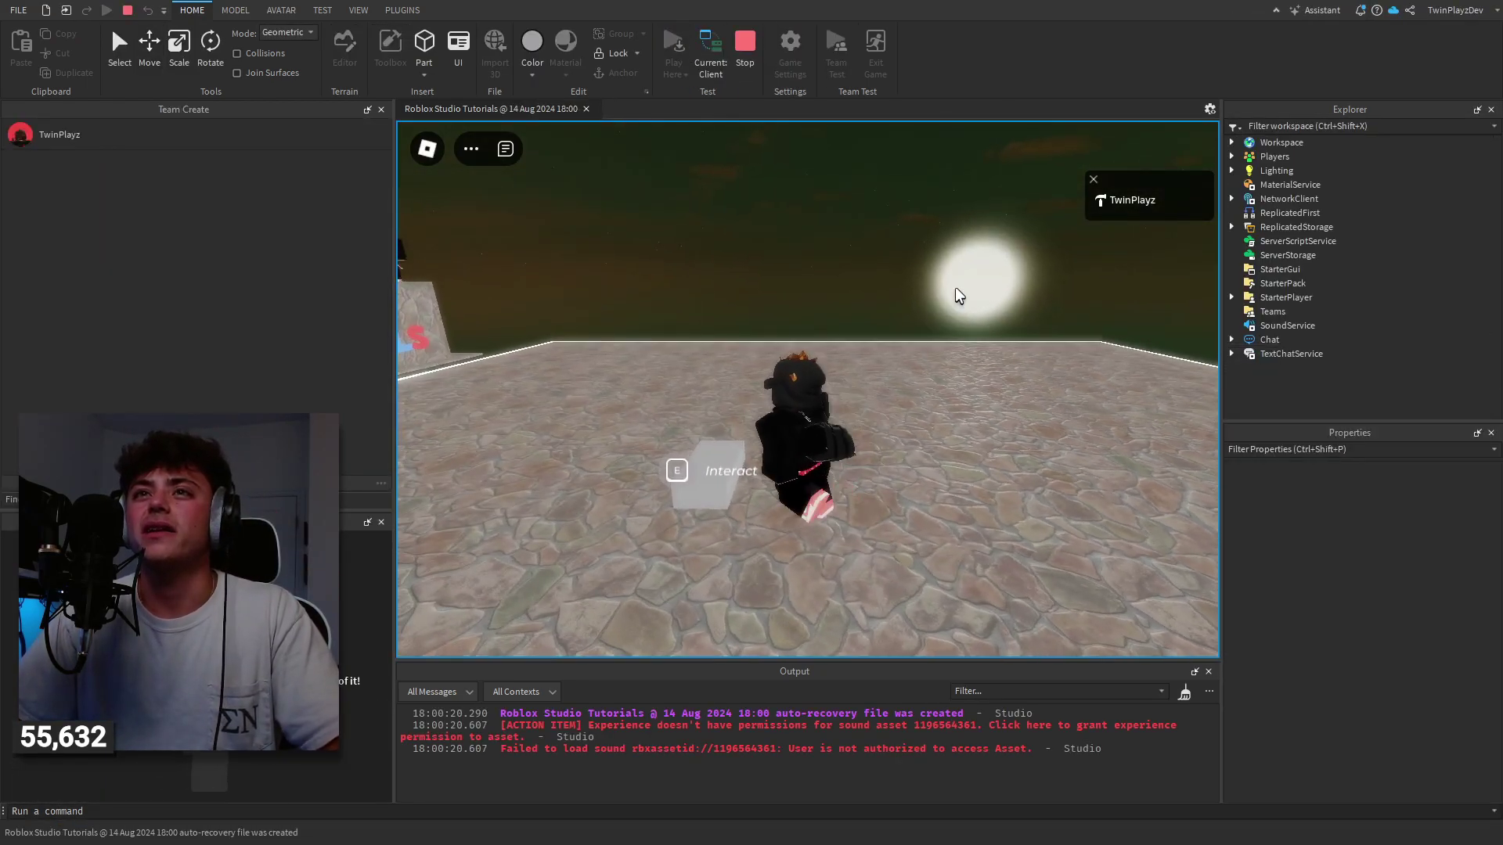
key("w")
right_click_drag(856, 341, 856, 341)
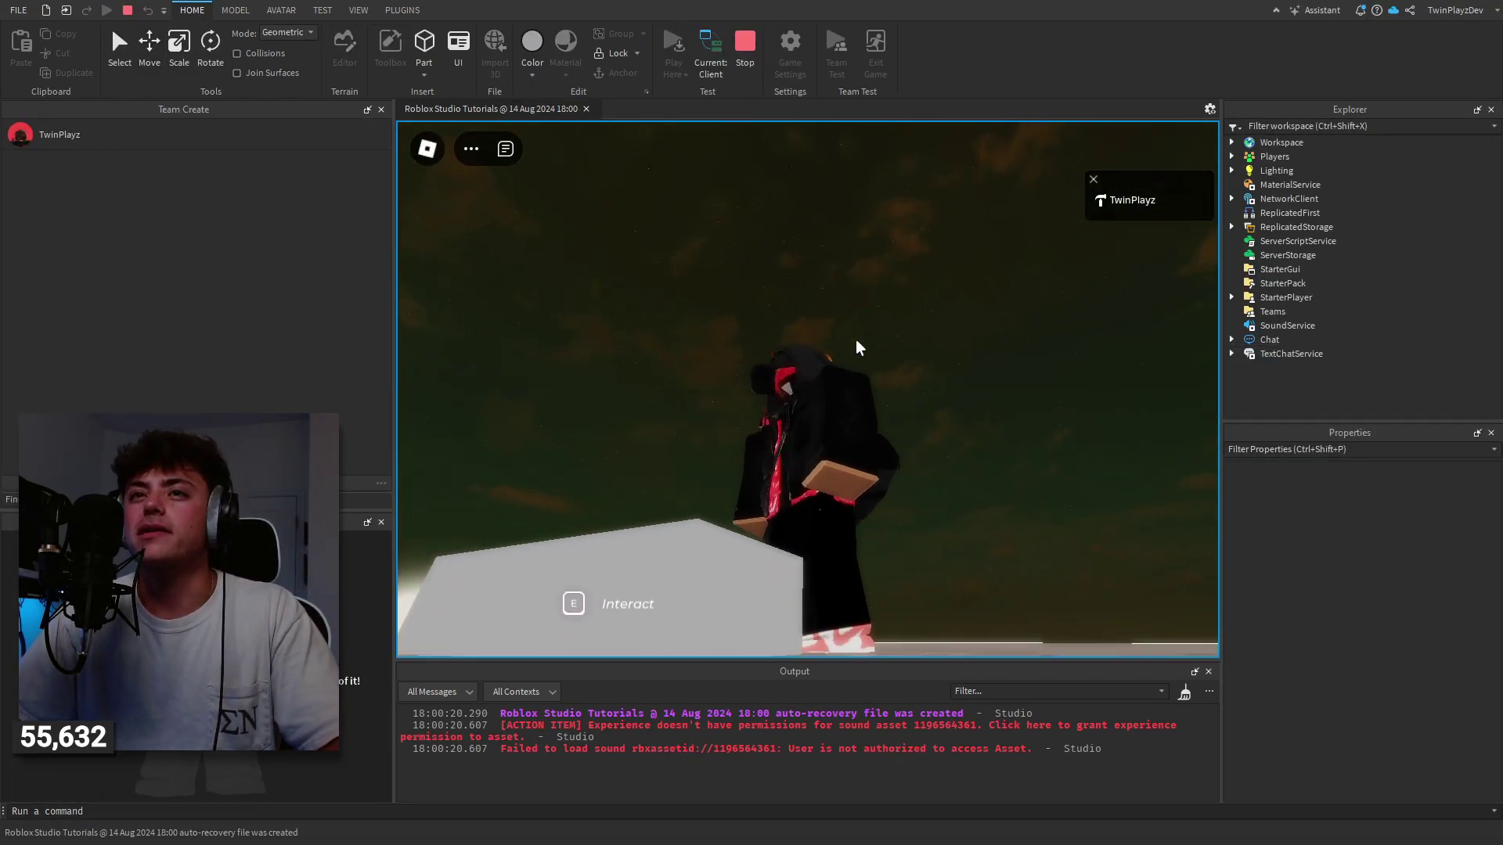
right_click_drag(752, 386, 752, 386)
key("a")
key("e")
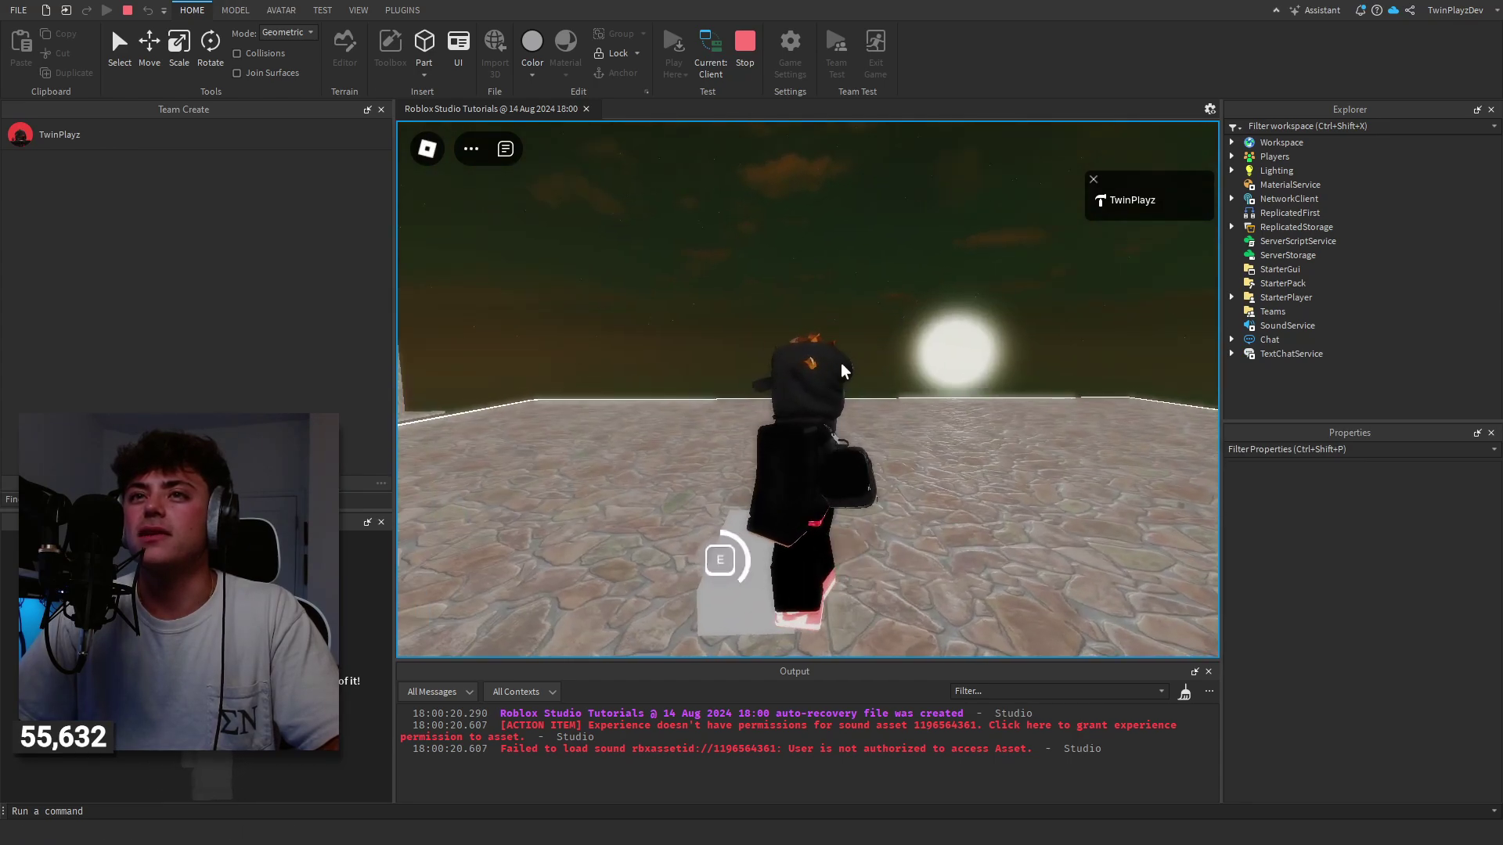
- Trigger the Interact prompt again while moving around the part and viewing it from several angles
right_click_drag(852, 365, 852, 365)
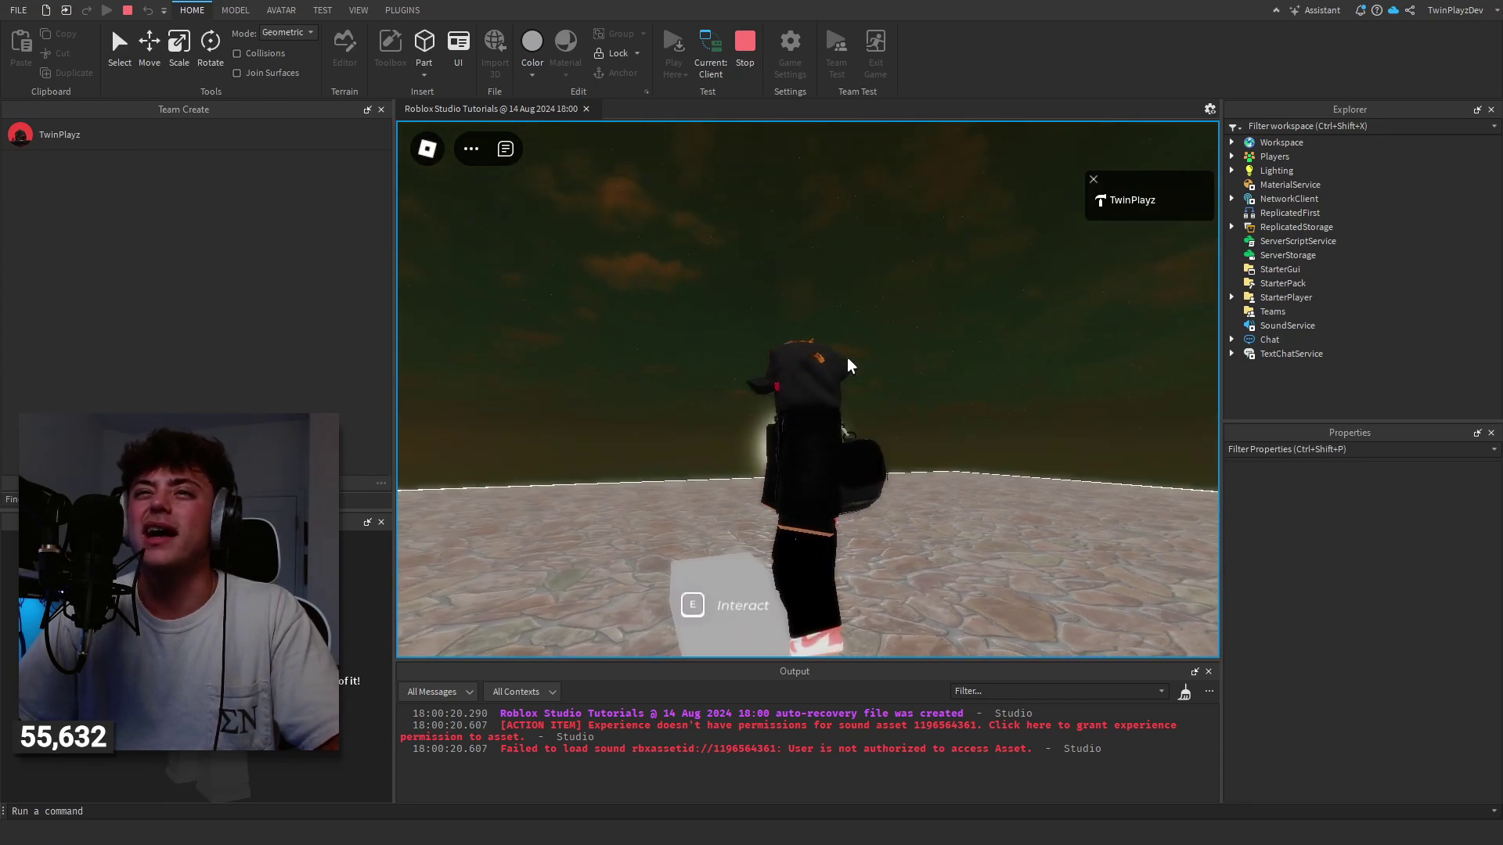
key("e")
key("s")
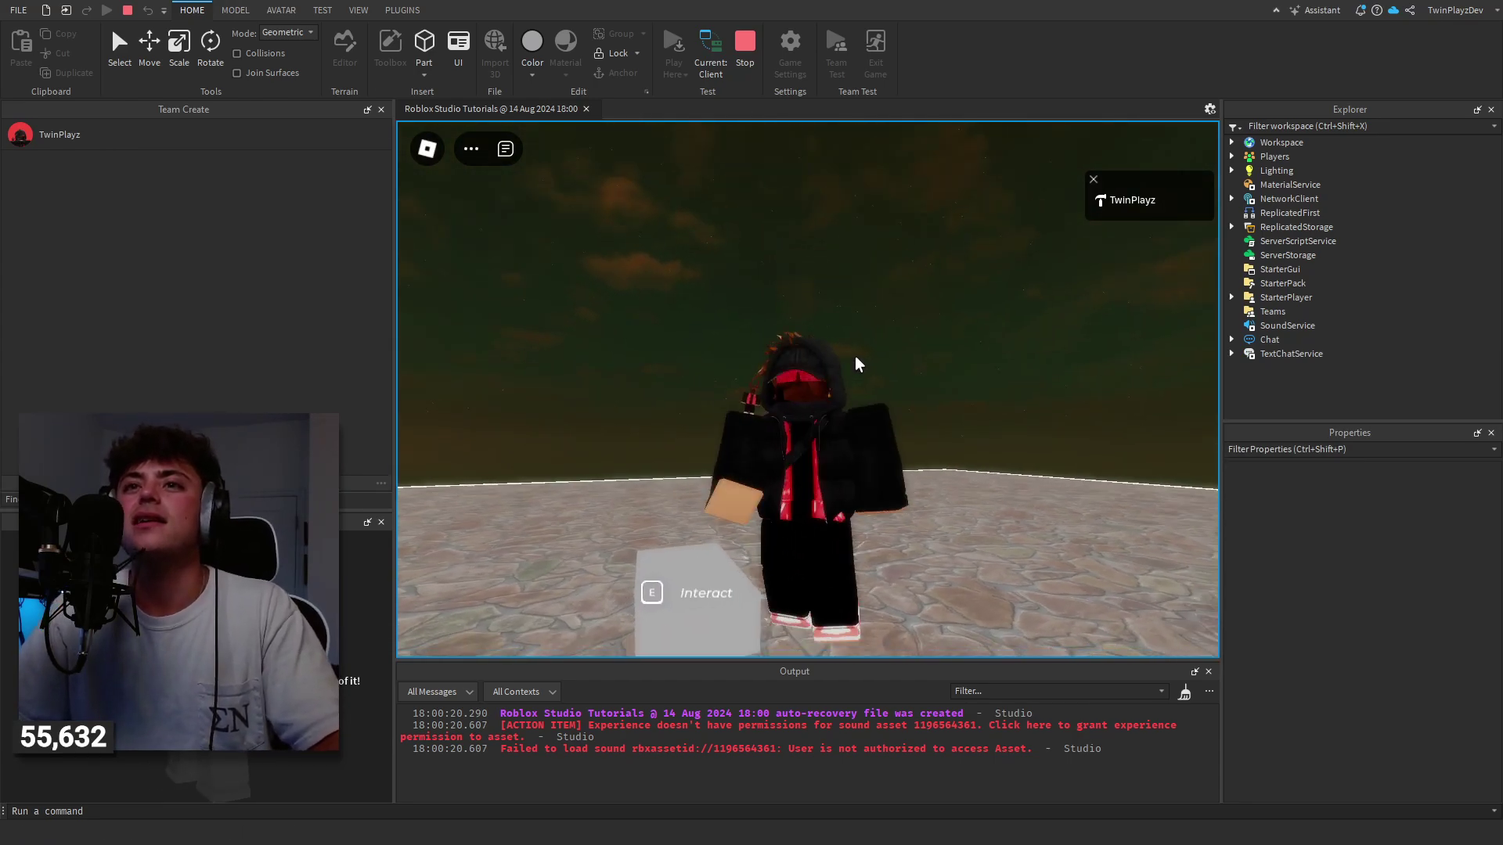
right_click_drag(856, 362, 855, 363)
key("w")
key("a")
right_click_drag(852, 418, 852, 417)
key("s")
key("a")
key("e")
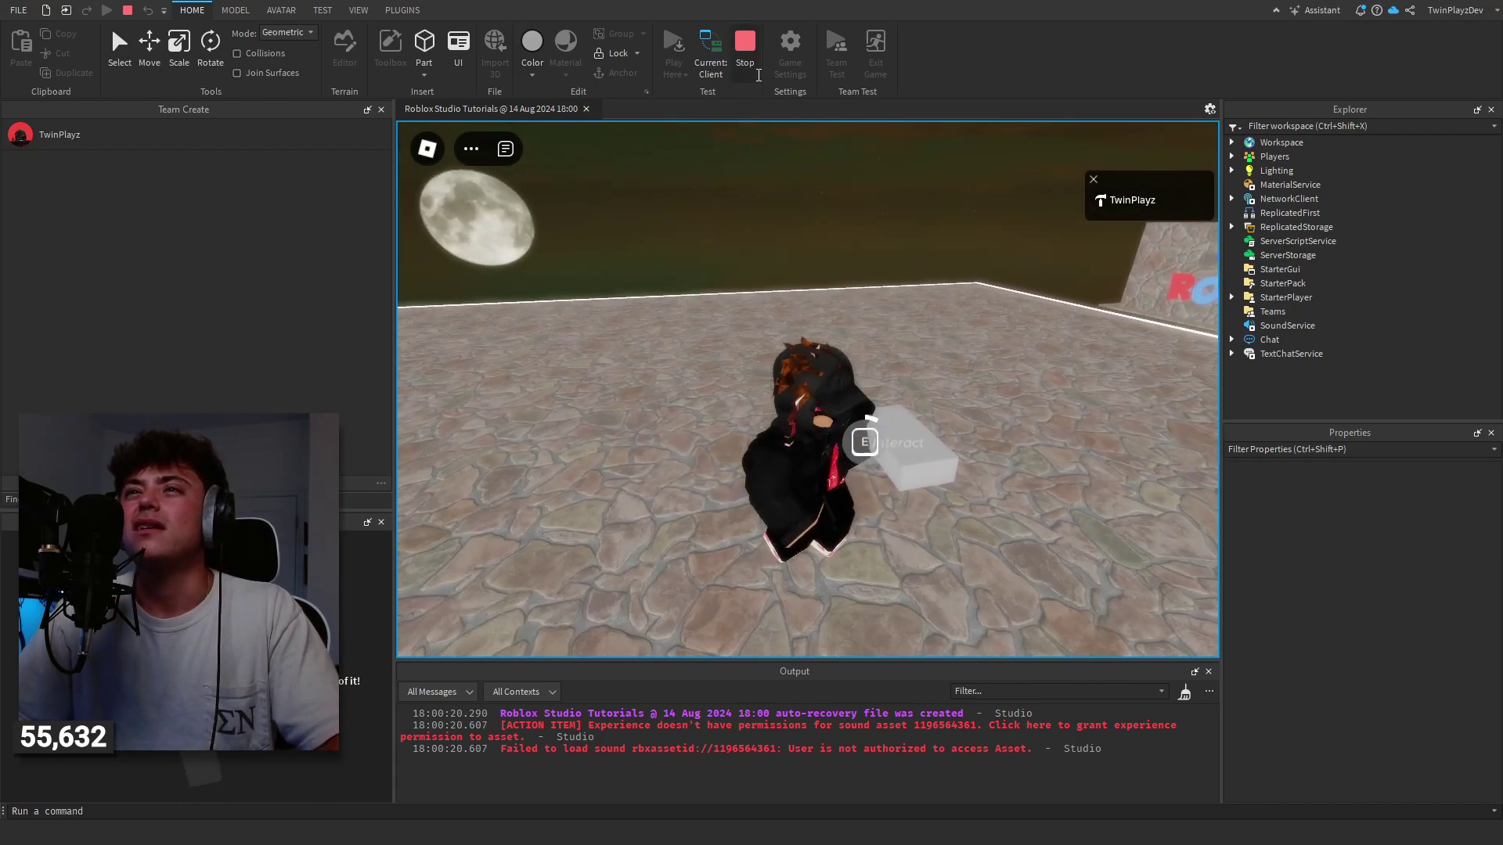
right_click_drag(899, 233, 865, 188)
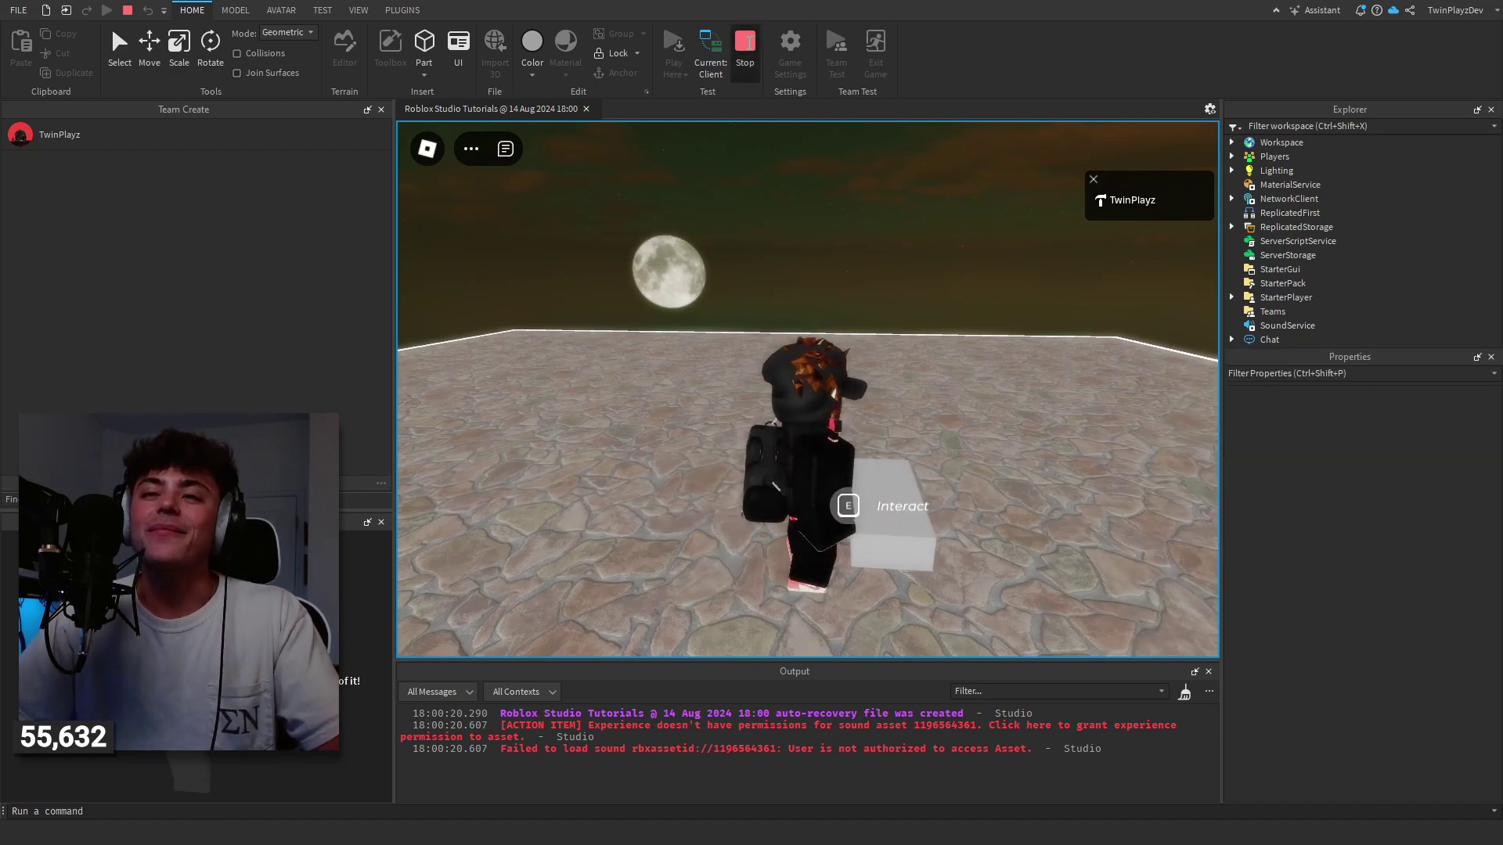
- Stop the play test and move the Default BillboardGui from ProximityPromptScript back into the Part in Workspace
key("shift+F5")
left_click_drag(1322, 311, 1303, 203)
key("w")
right_click_drag(973, 253, 1100, 275)
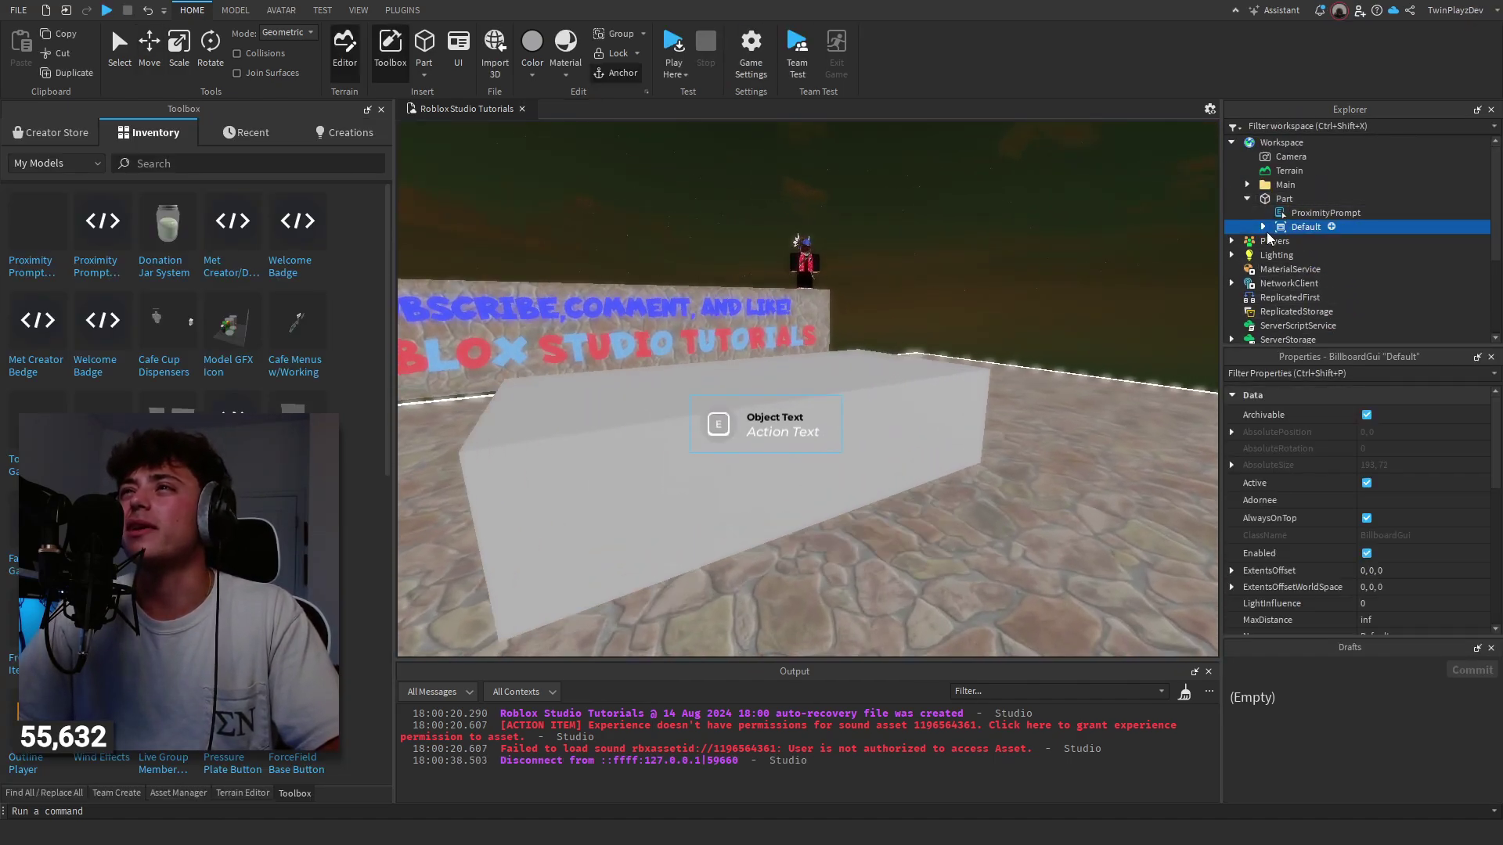
- Expand the Default BillboardGui, PromptFrame and InputFrame, and examine which parts of the prompt their elements make up
left_click(1263, 228)
left_click(1278, 255)
scroll(1338, 235, "down", 2)
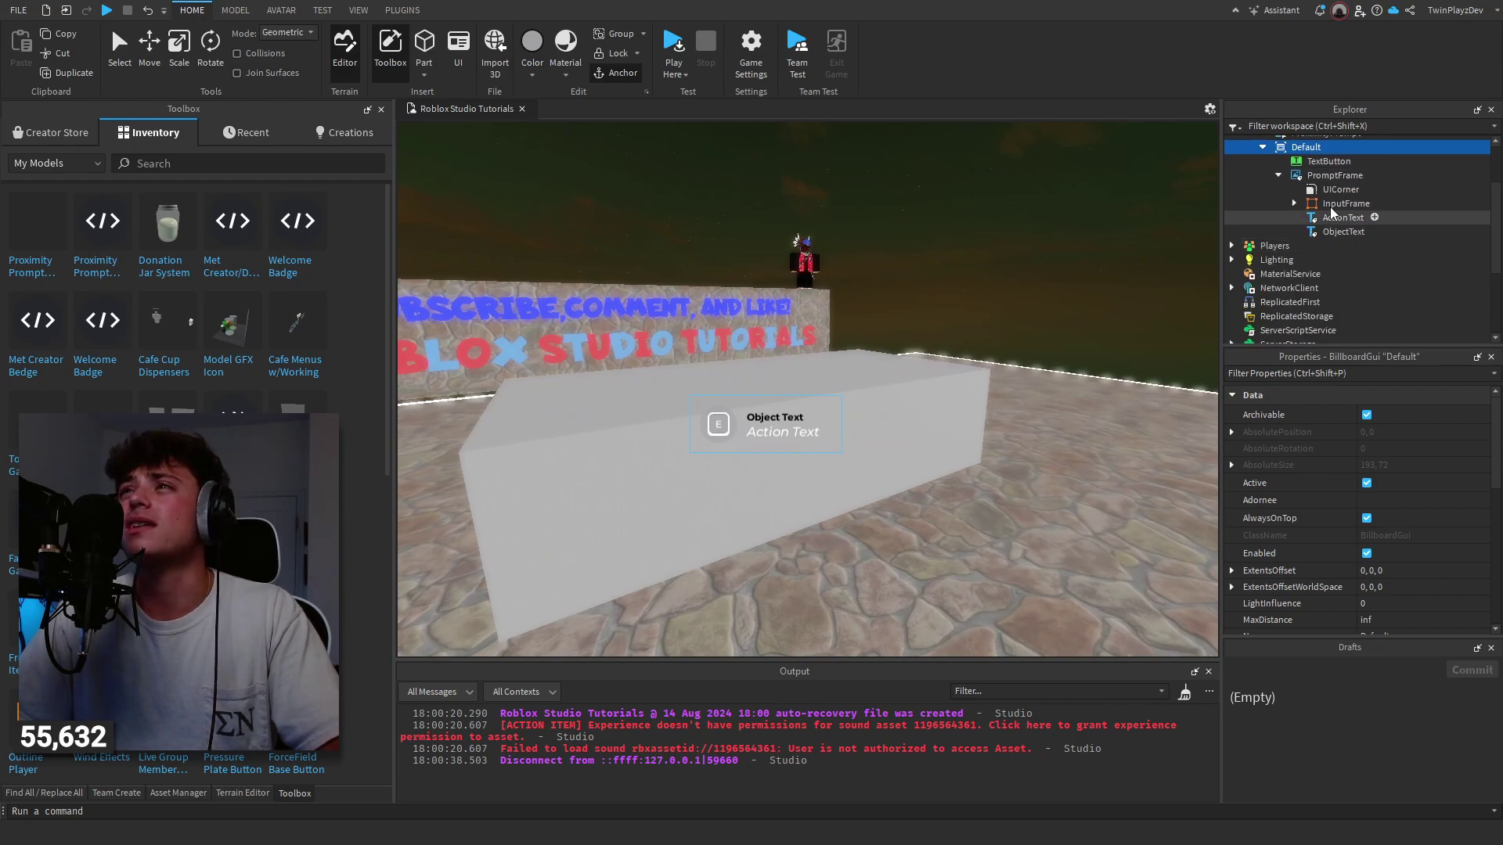
left_click(1325, 162)
left_click(1323, 177)
left_click(1323, 205)
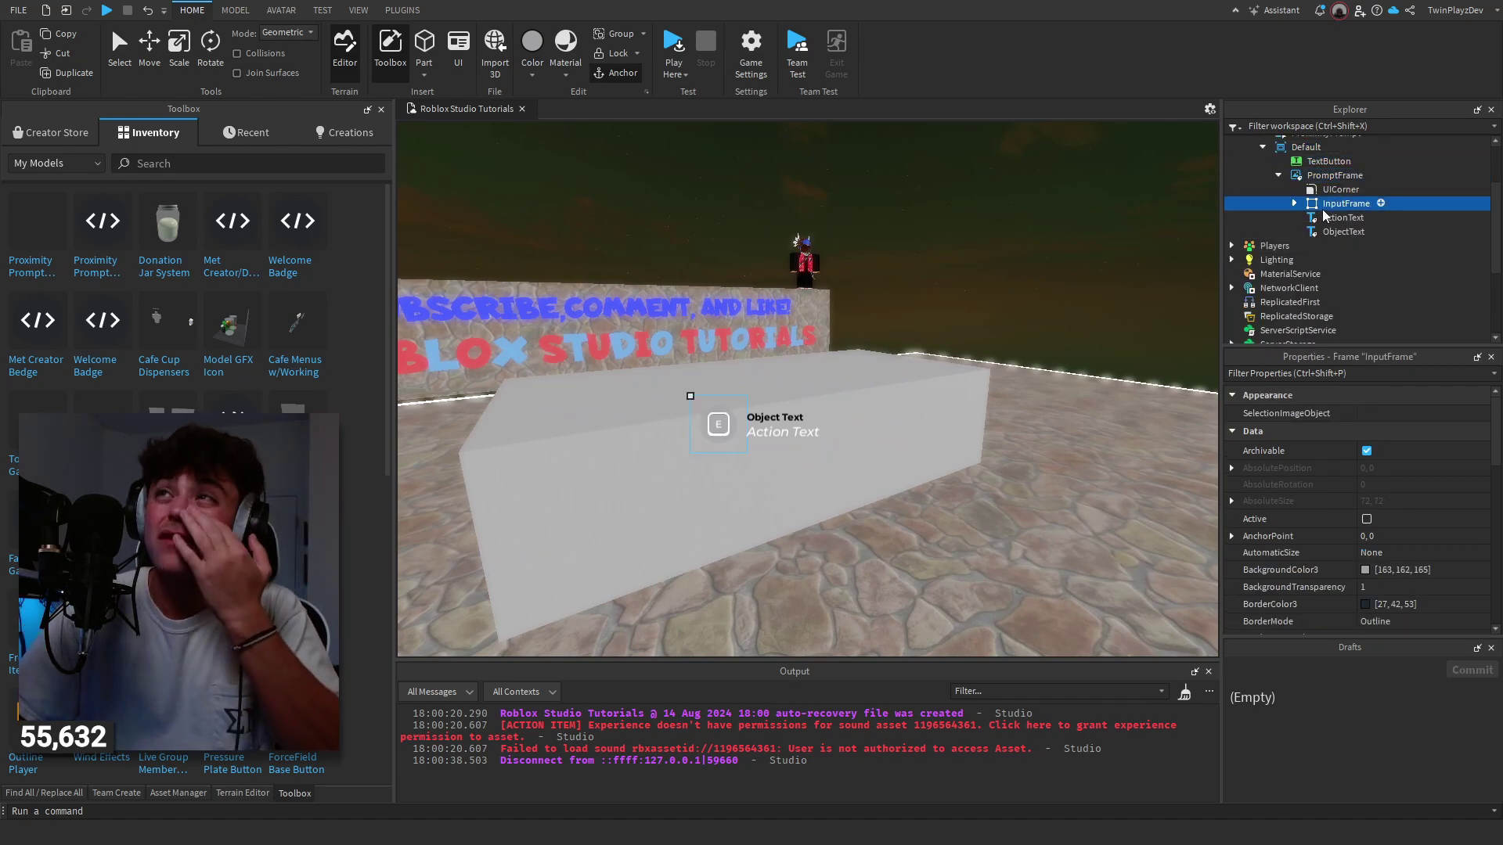
left_click(1346, 176)
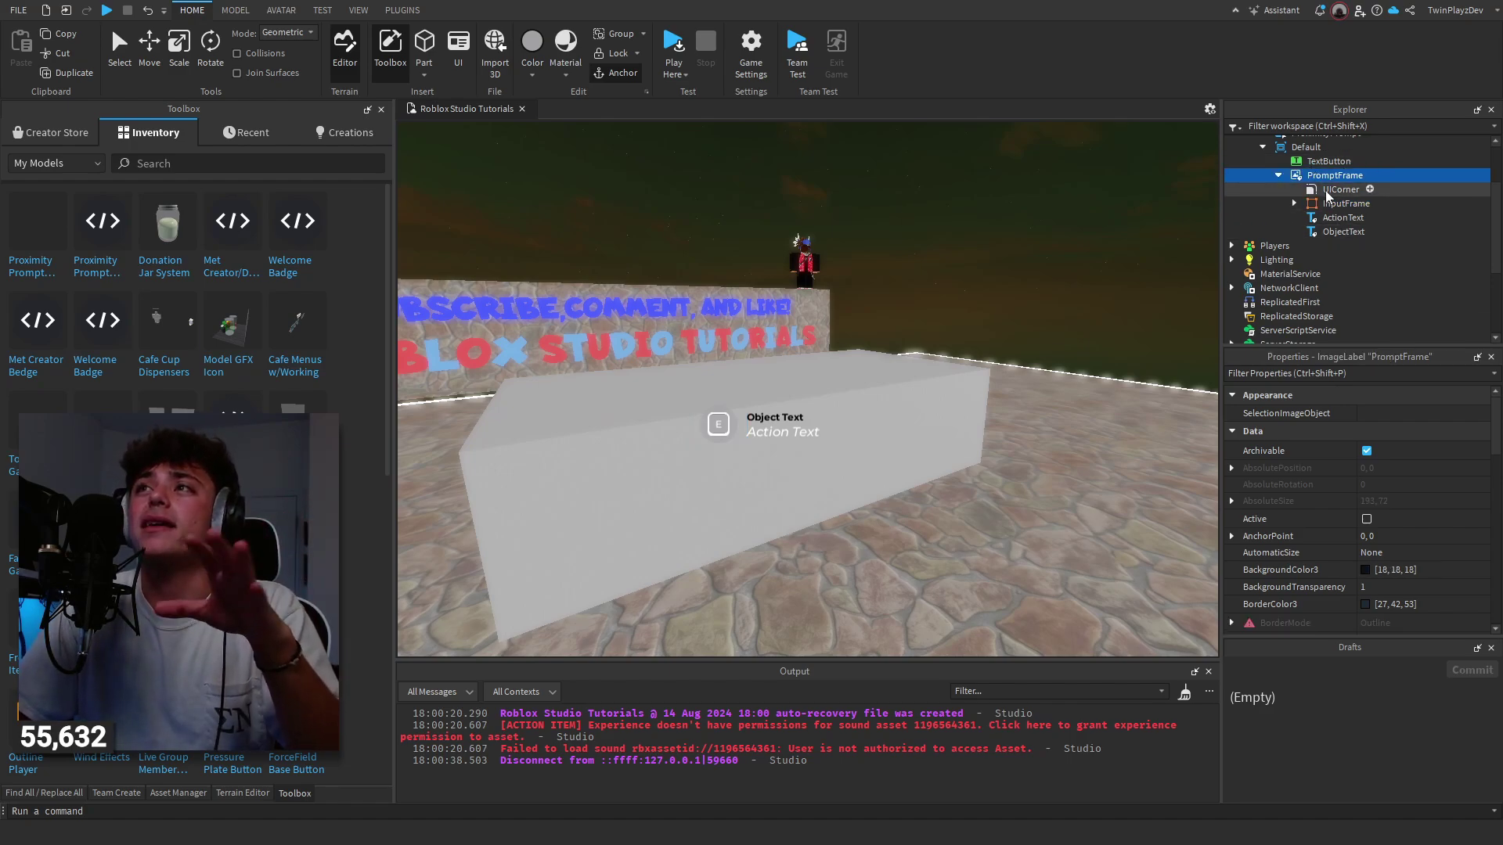
left_click(1294, 203)
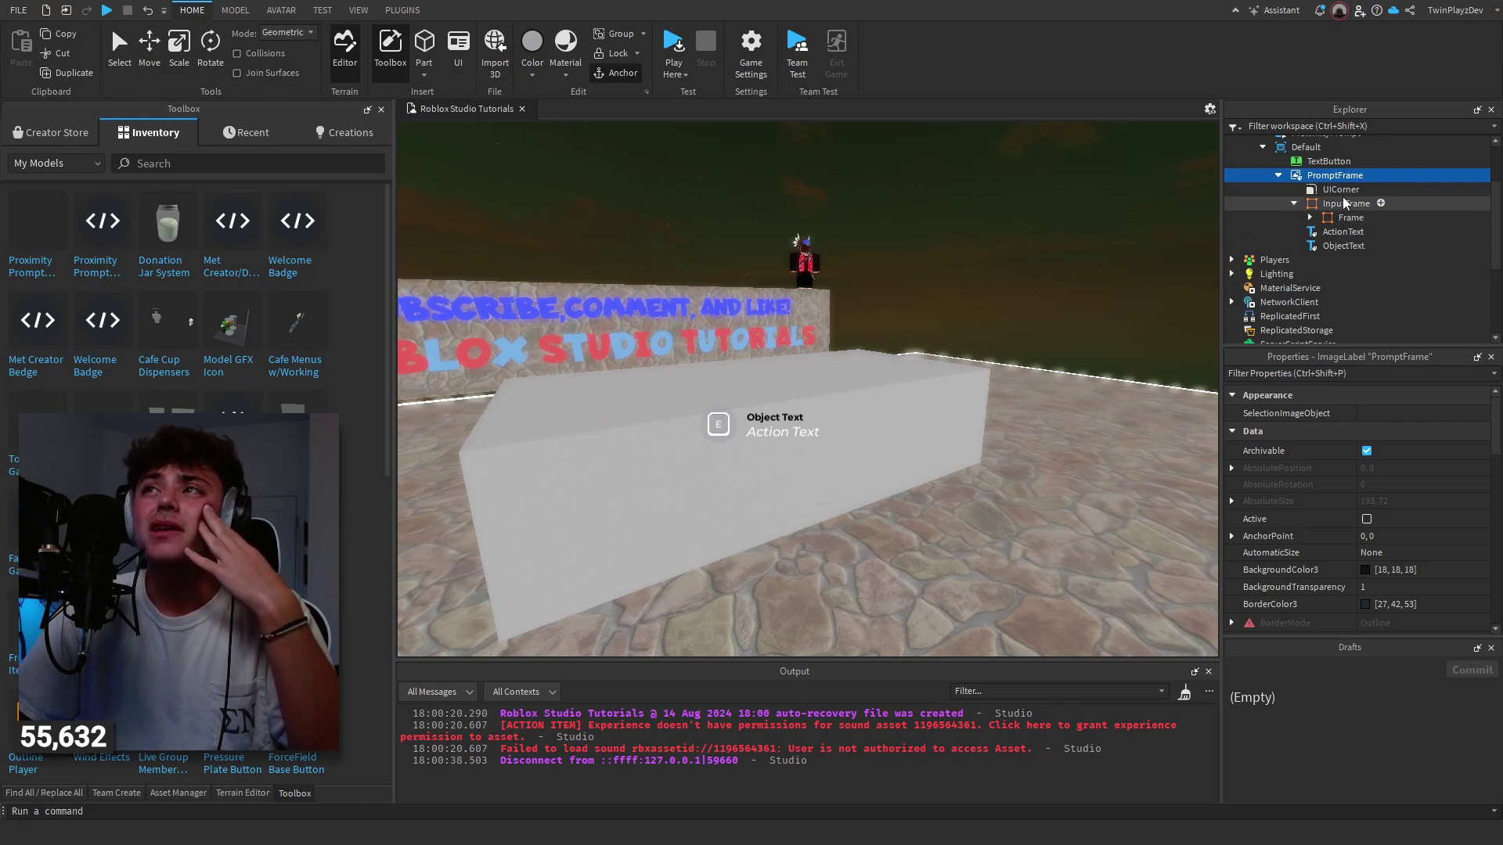
- Insert a Frame inside PromptFrame and set its size to {0, 50},{0, 100}
left_click(1381, 204)
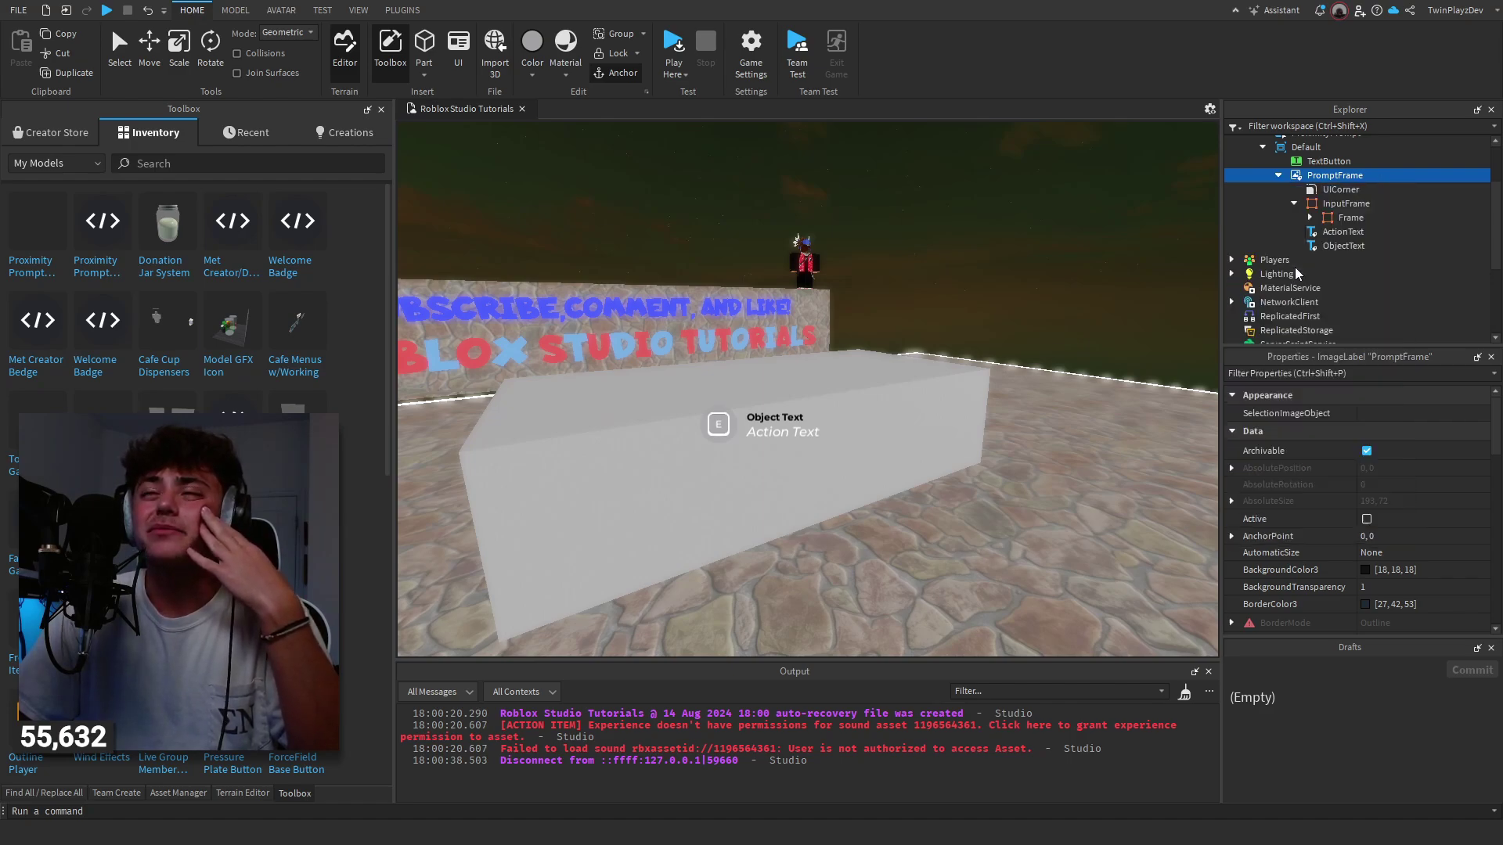
left_click(1318, 204)
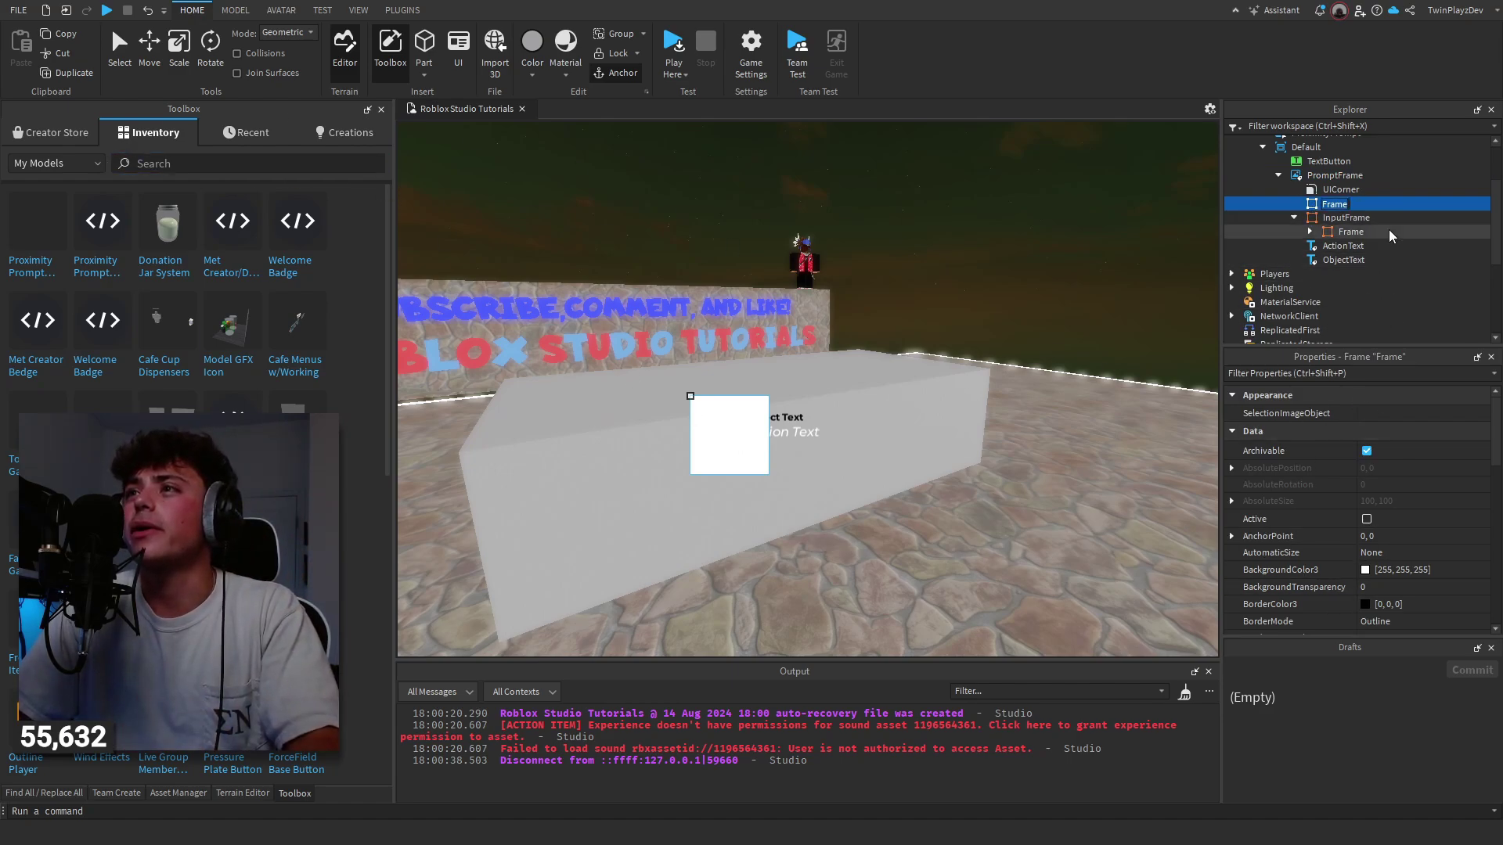
scroll(1448, 540, "down", 5)
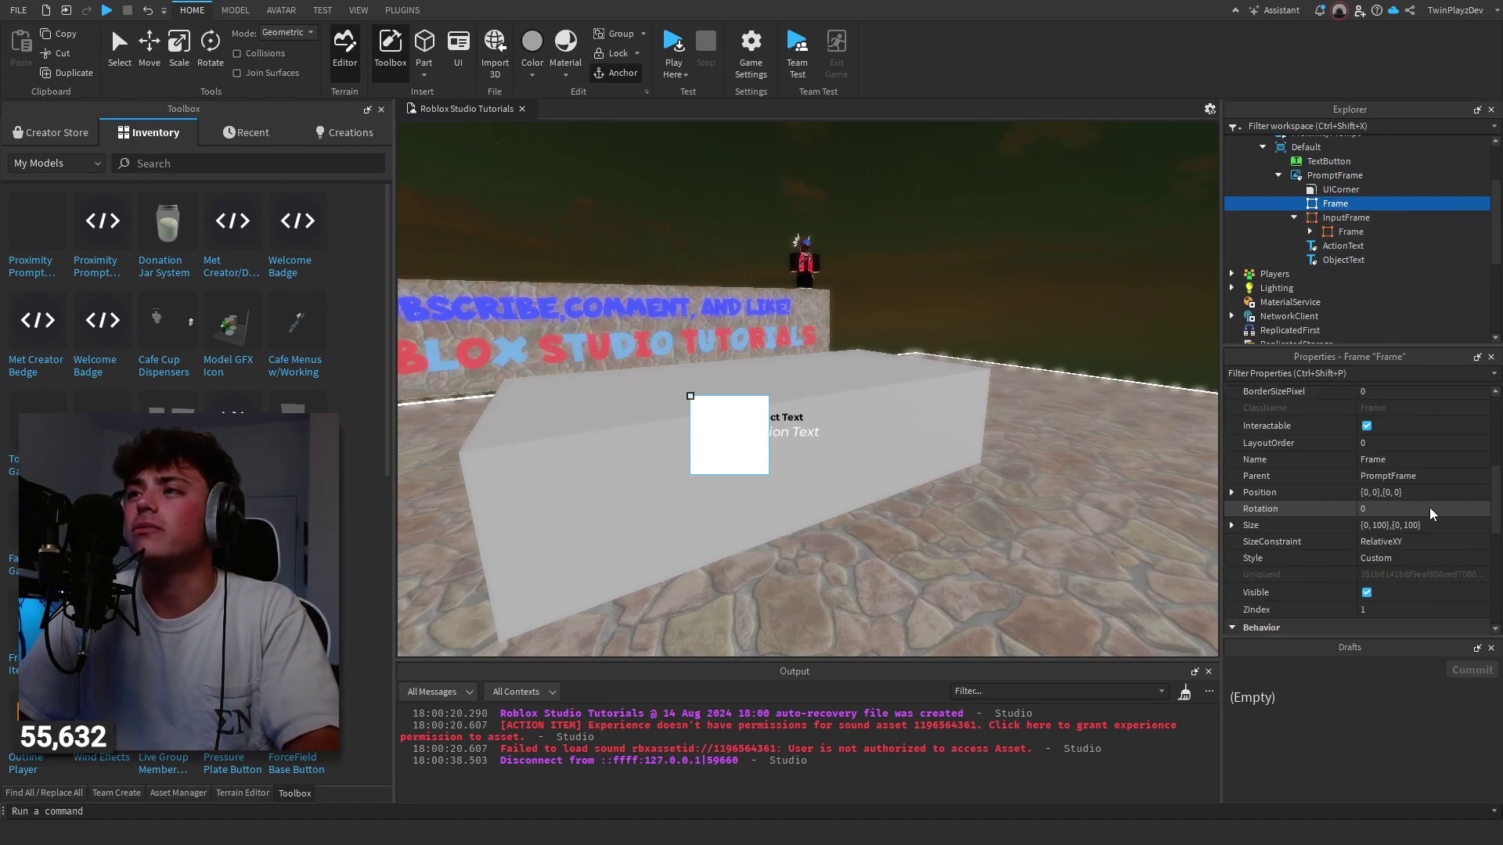
left_click(1378, 525)
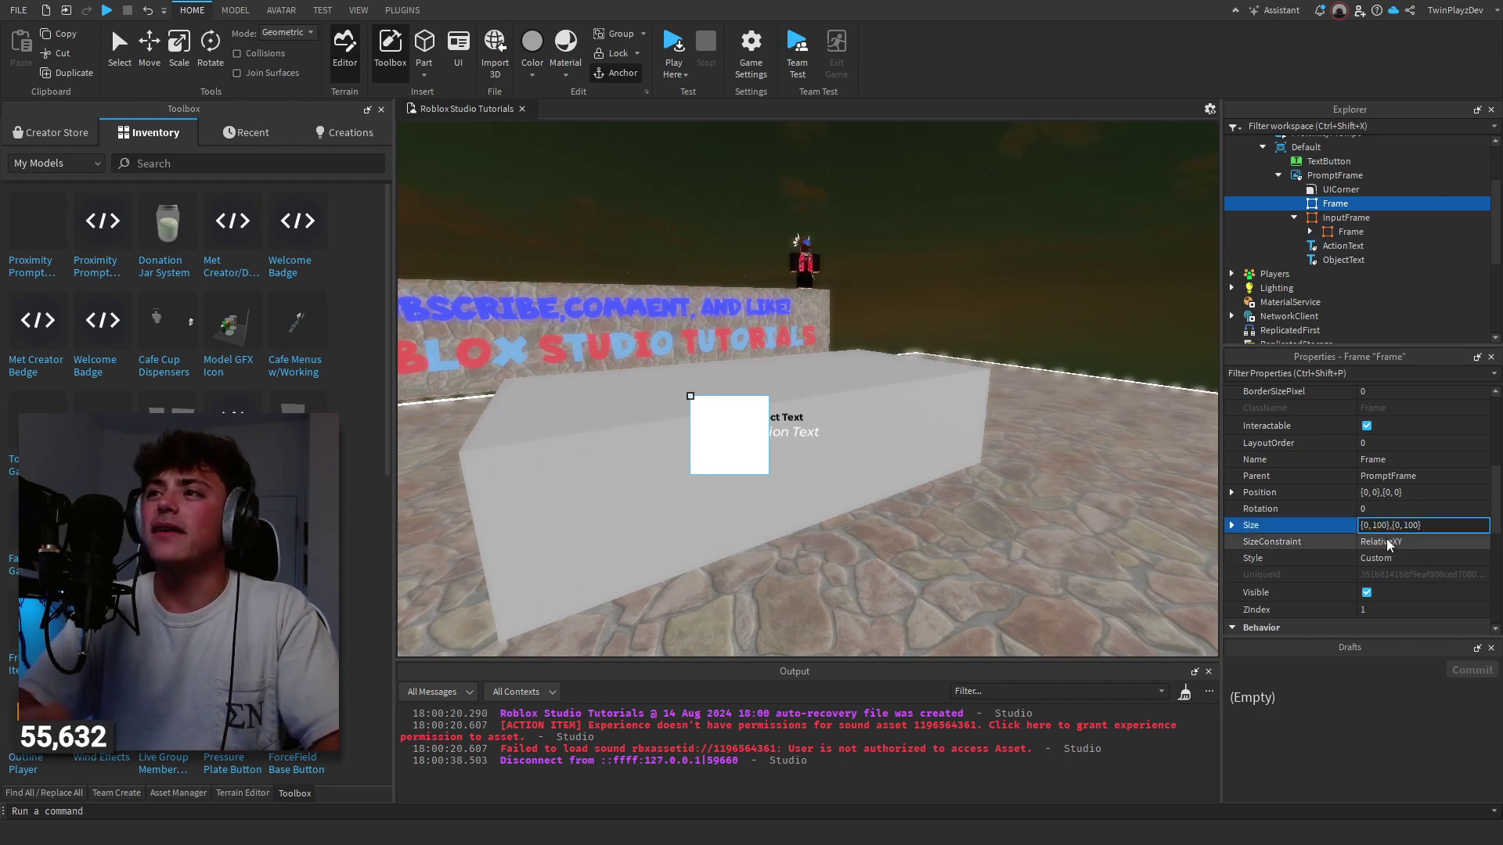
key("BackSpace")
key("BackSpace")
key("BackSpace")
type("50")
key("Return")
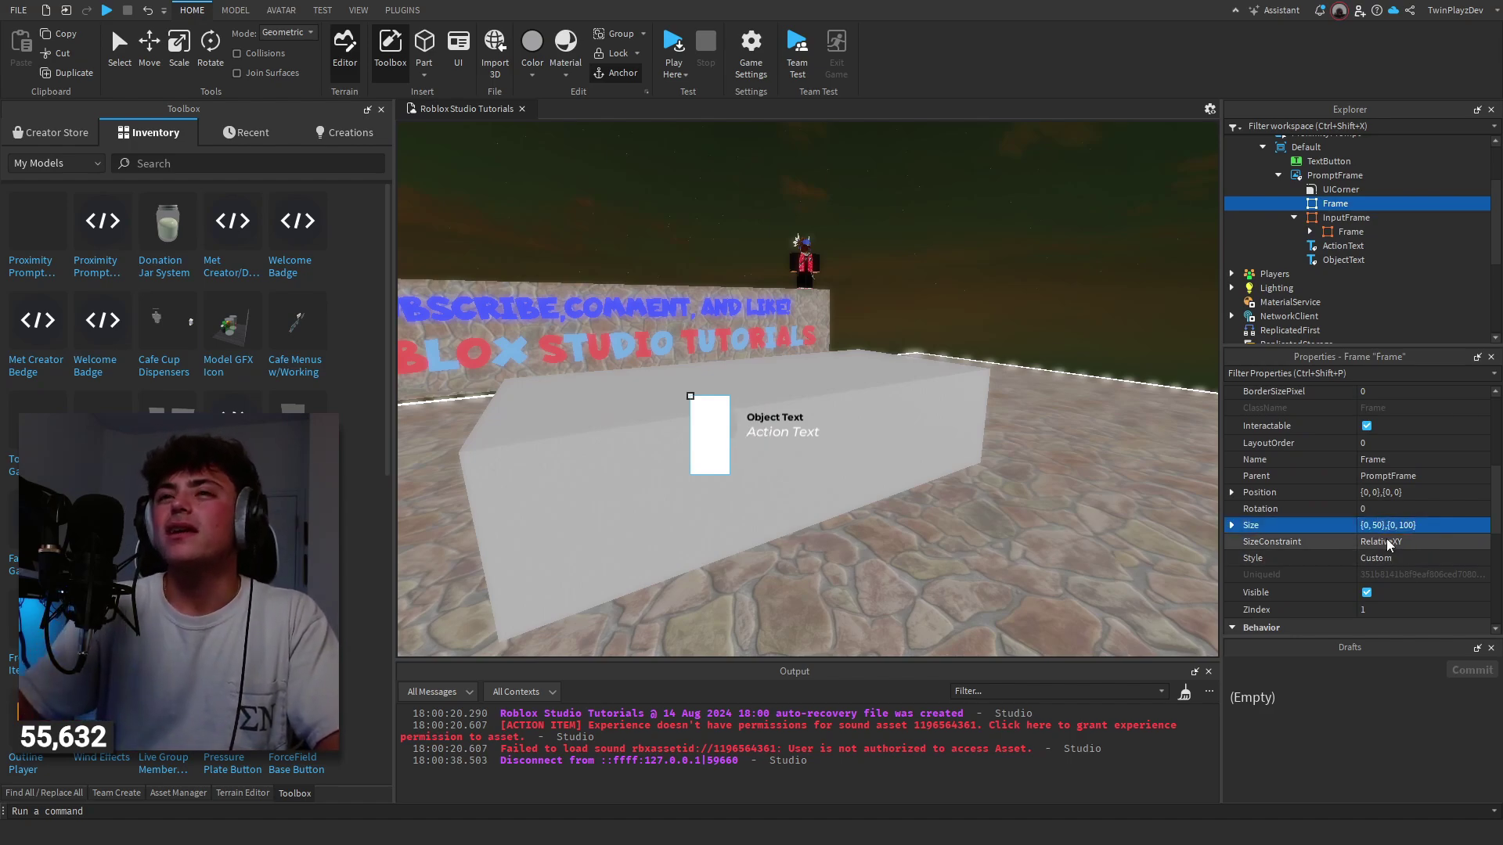
- Set the trial Frame's position to {0.5, 0},{0, 0}, and delete that Frame from PromptFrame
left_click(1371, 492)
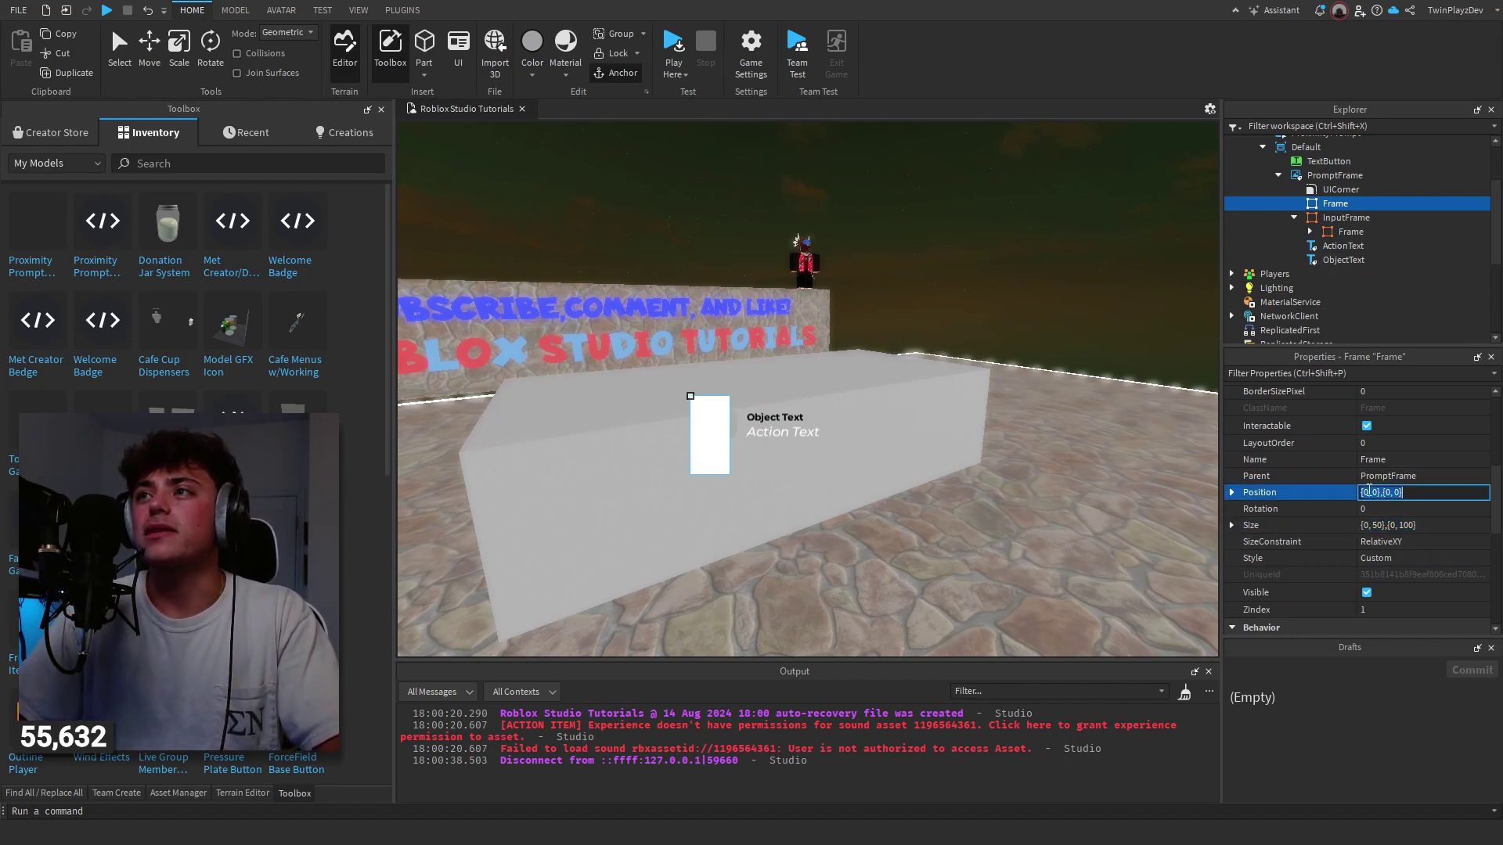
type(".5")
key("Return")
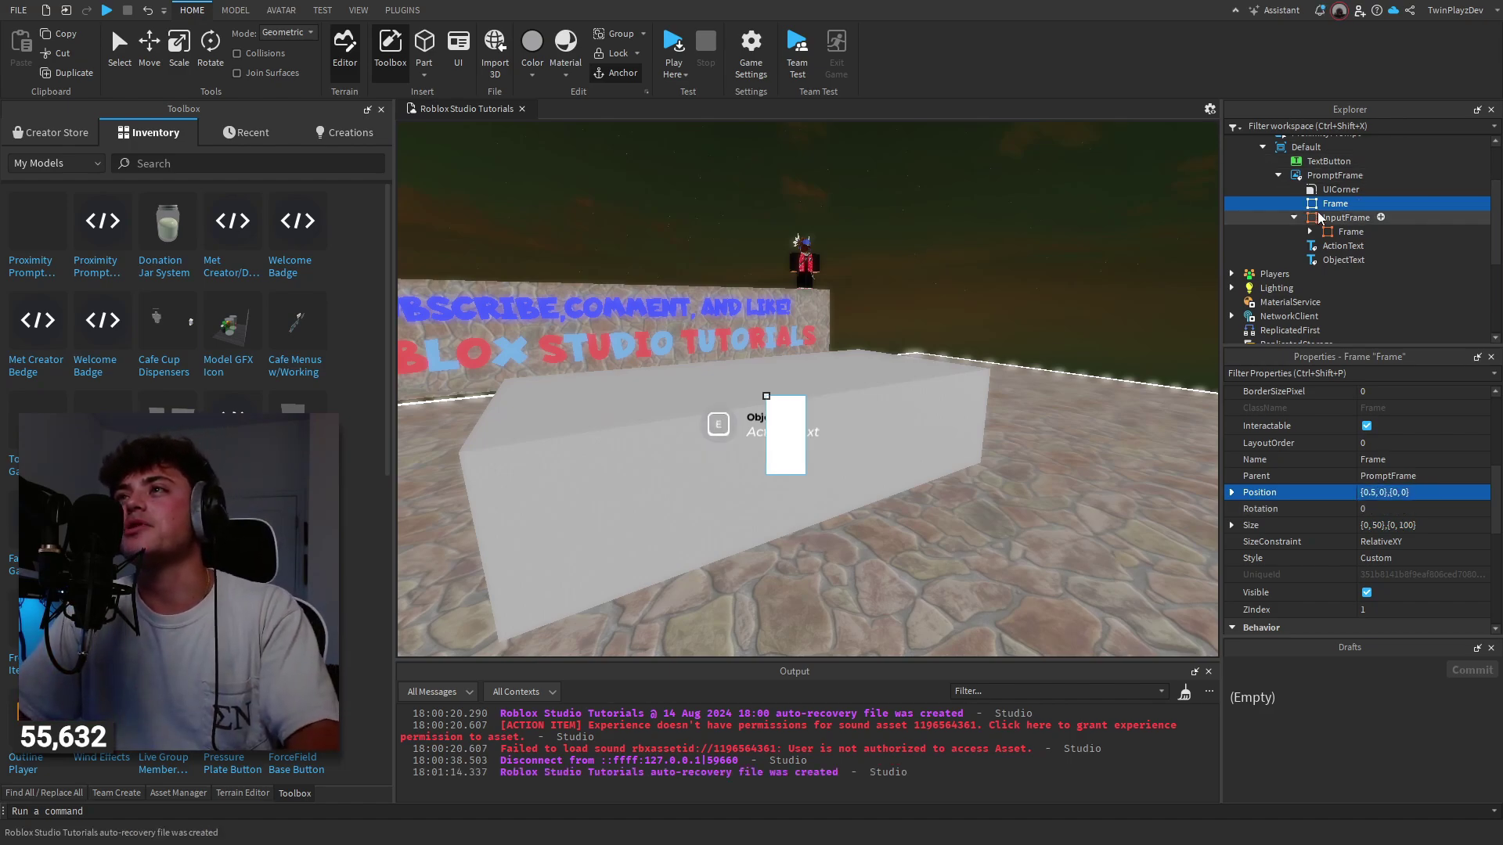
key("Delete")
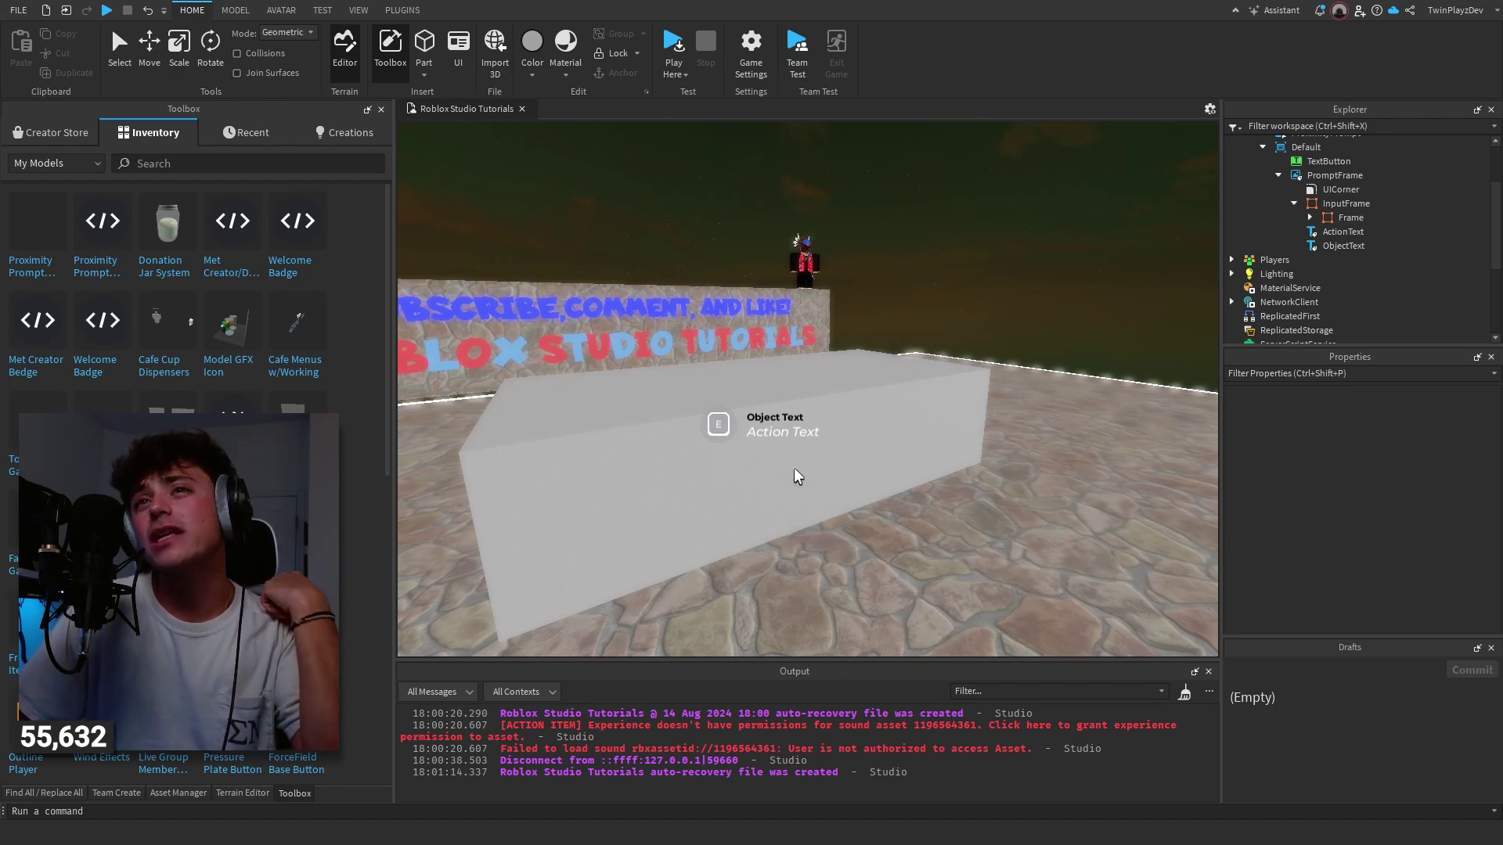
- Examine InputFrame and its nested Frame, expanding the nested Frame's contents
left_click(1337, 218)
left_click(1334, 203)
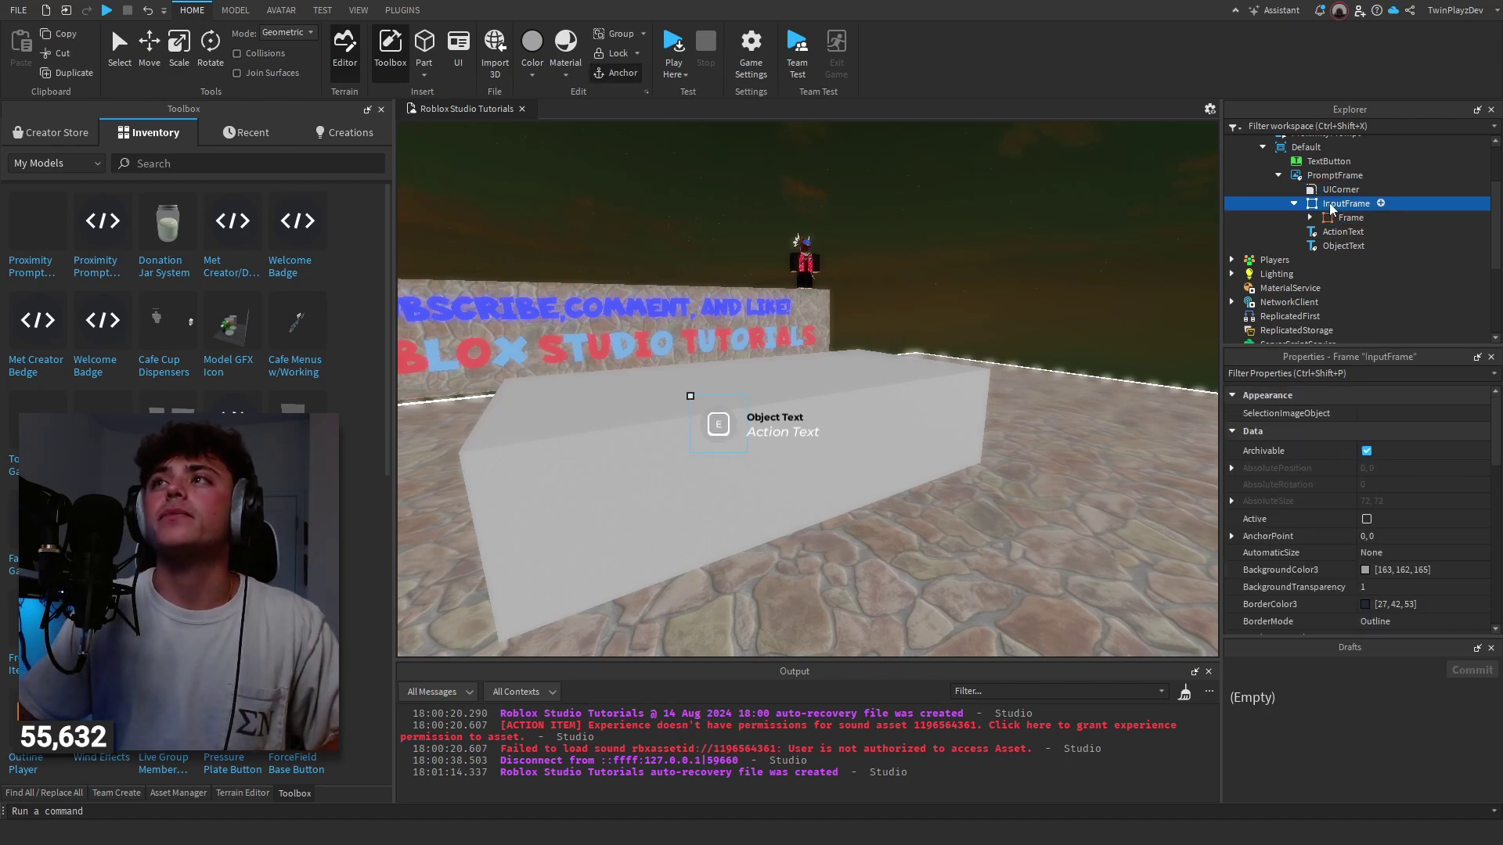
left_click(1347, 218)
left_click(1346, 204)
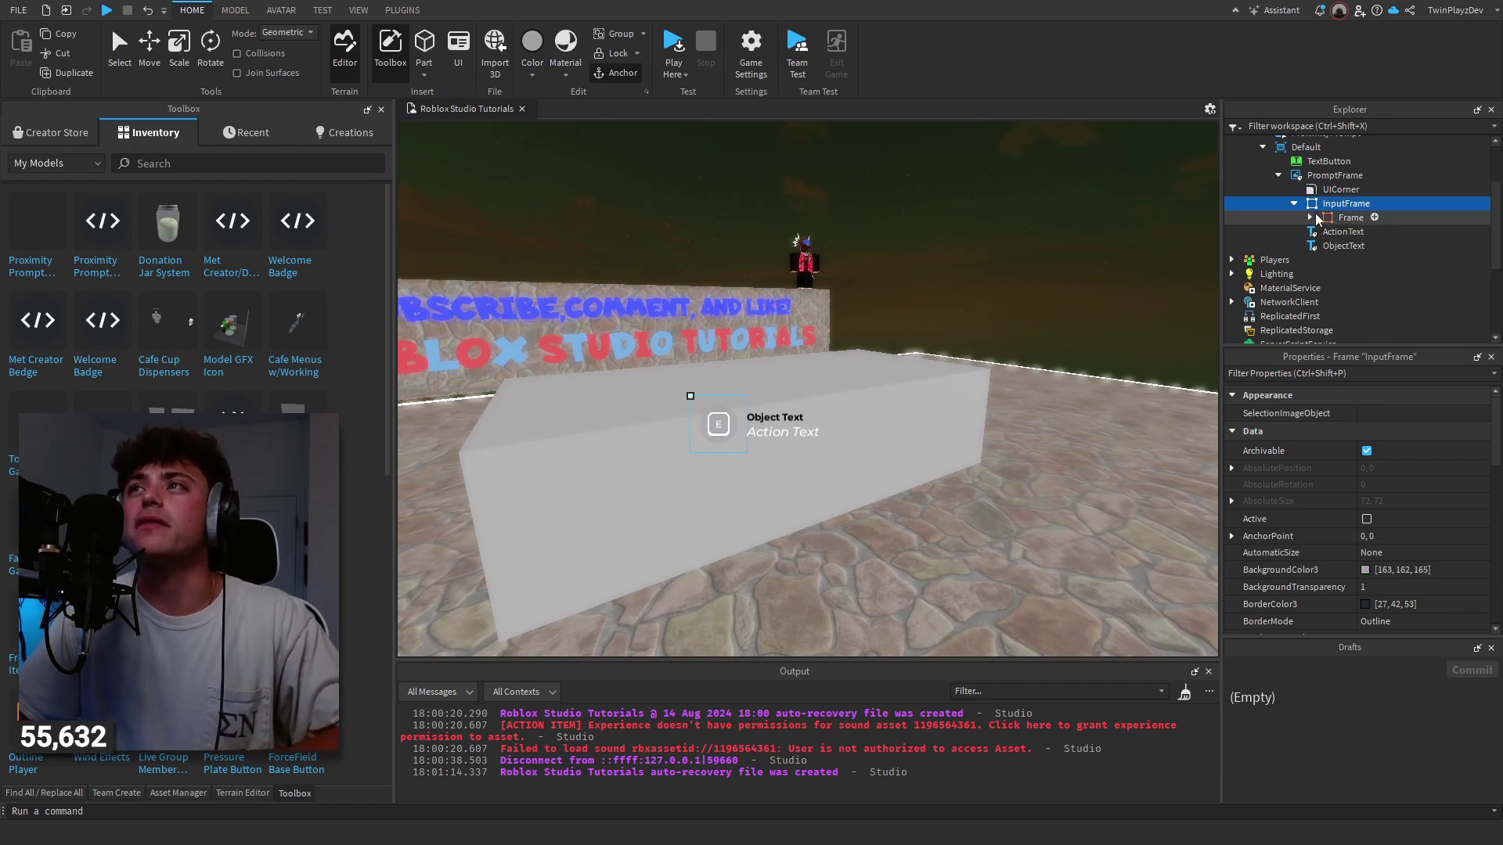
left_click(1309, 217)
- Examine the ButtonFrame, ButtonImage, ButtonTextImage and ButtonText elements individually and as one selection to see what they cover
left_click(1343, 247)
left_click(1354, 272)
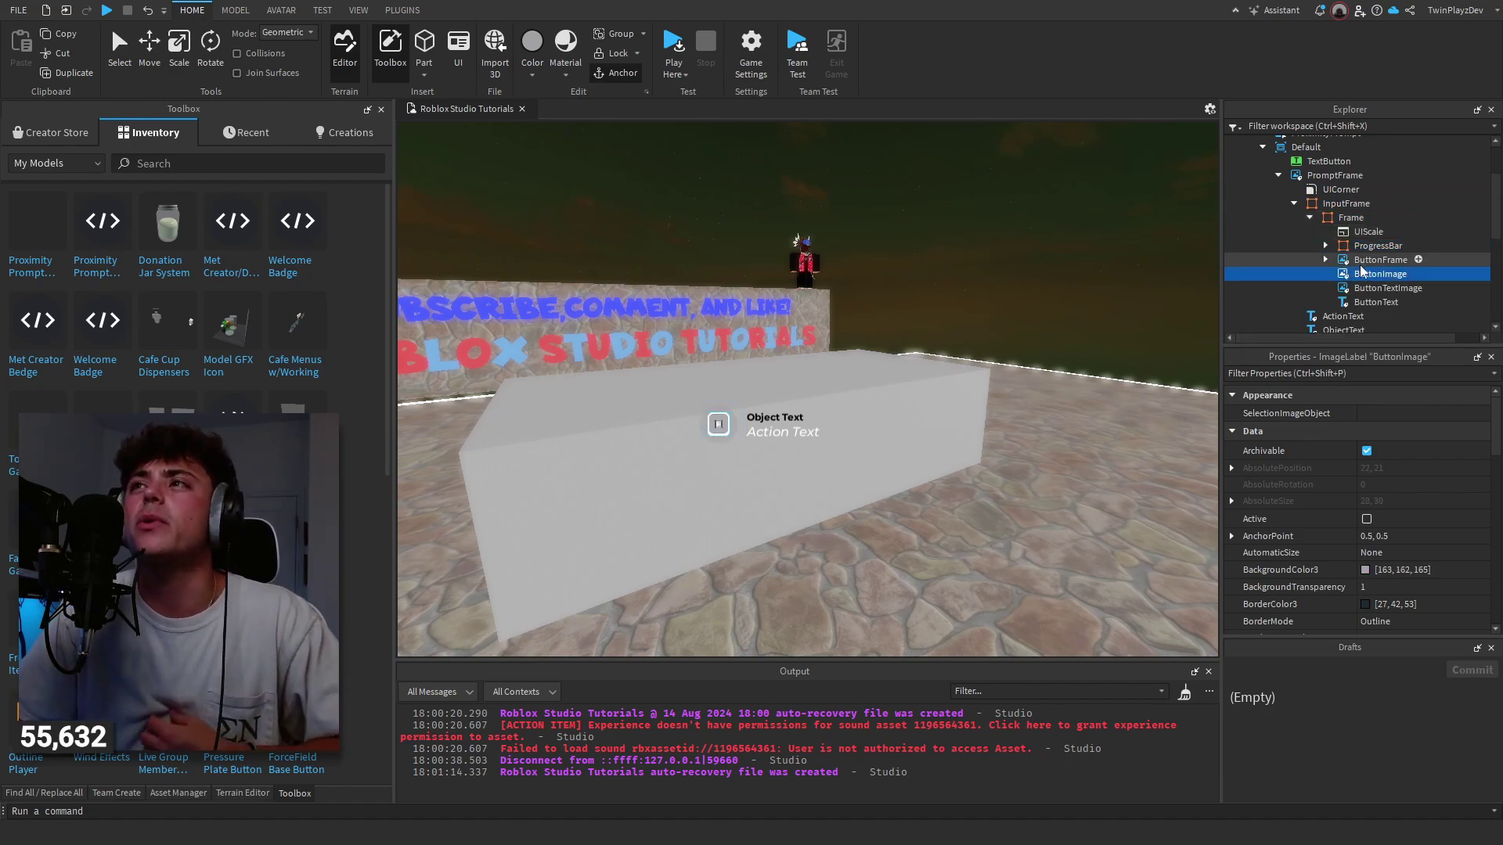
left_click(1358, 263)
left_click(1360, 279)
left_click(1362, 289)
left_click(1366, 302)
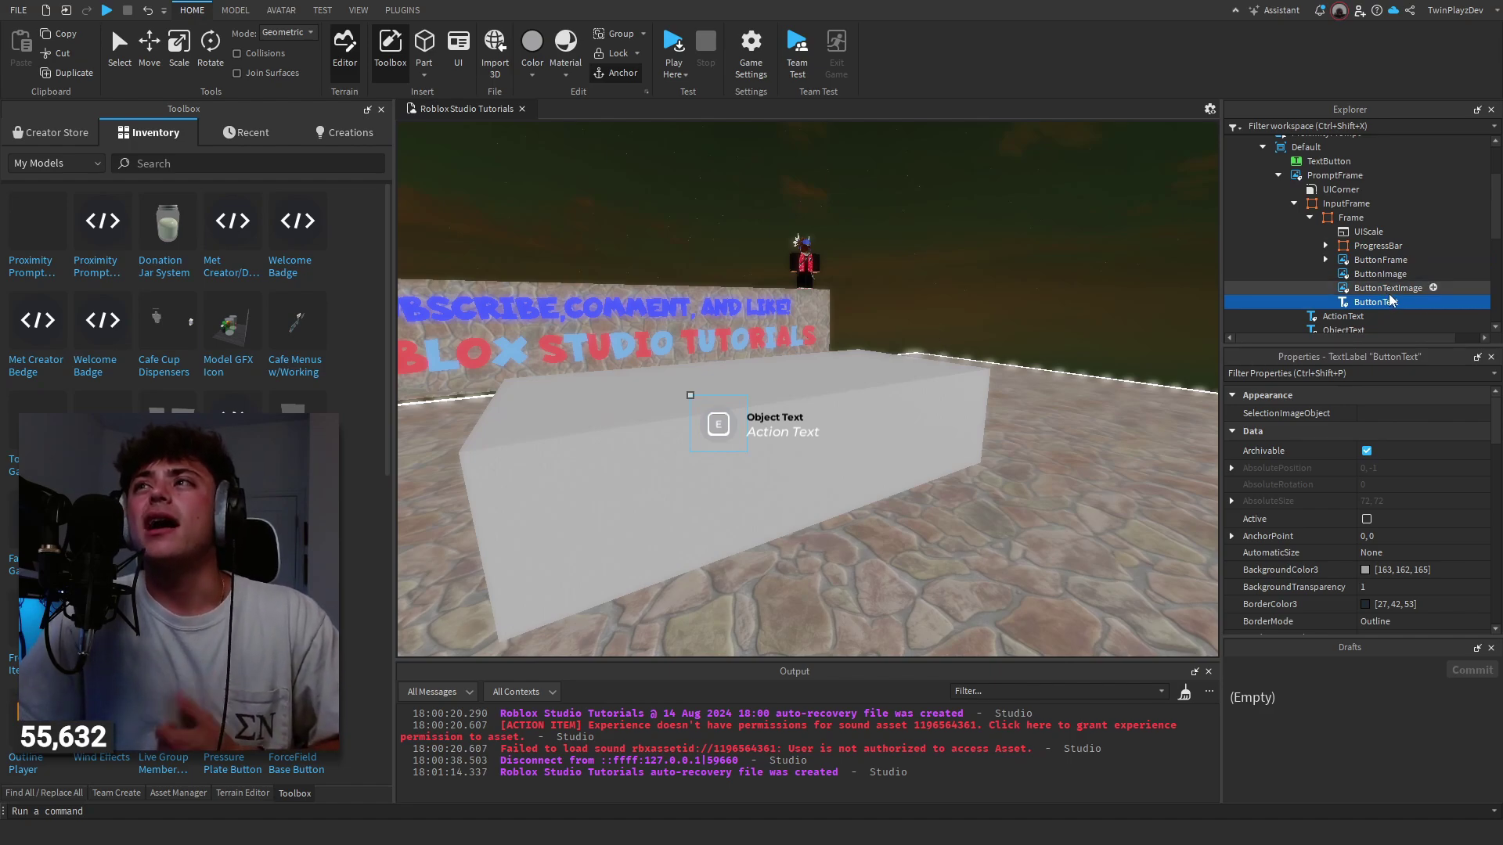
left_click_drag(1445, 265, 1450, 278)
left_click(1451, 302, "shift")
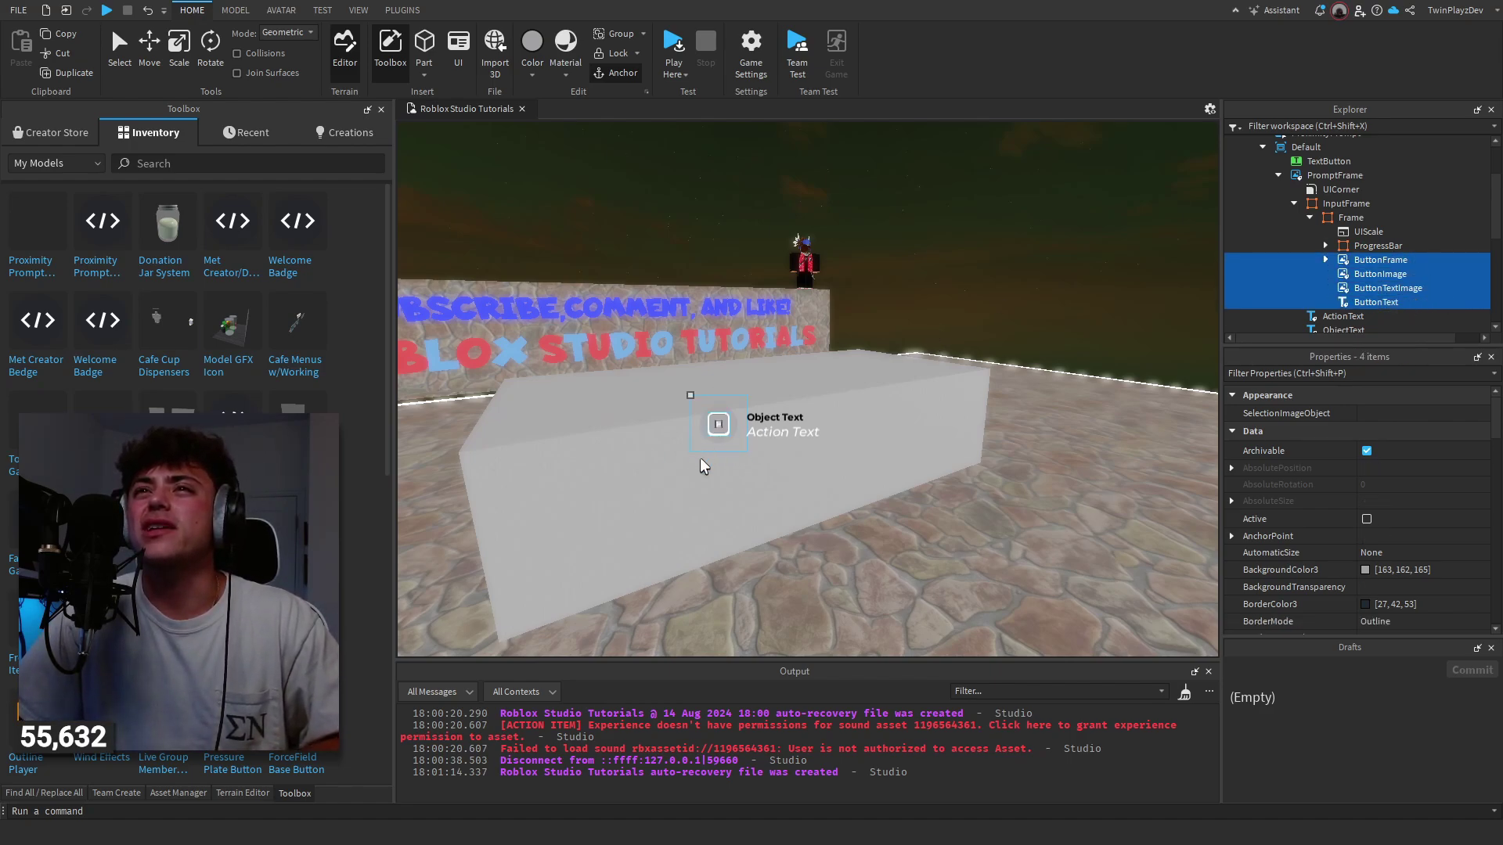
left_click(1385, 289)
left_click(1366, 276)
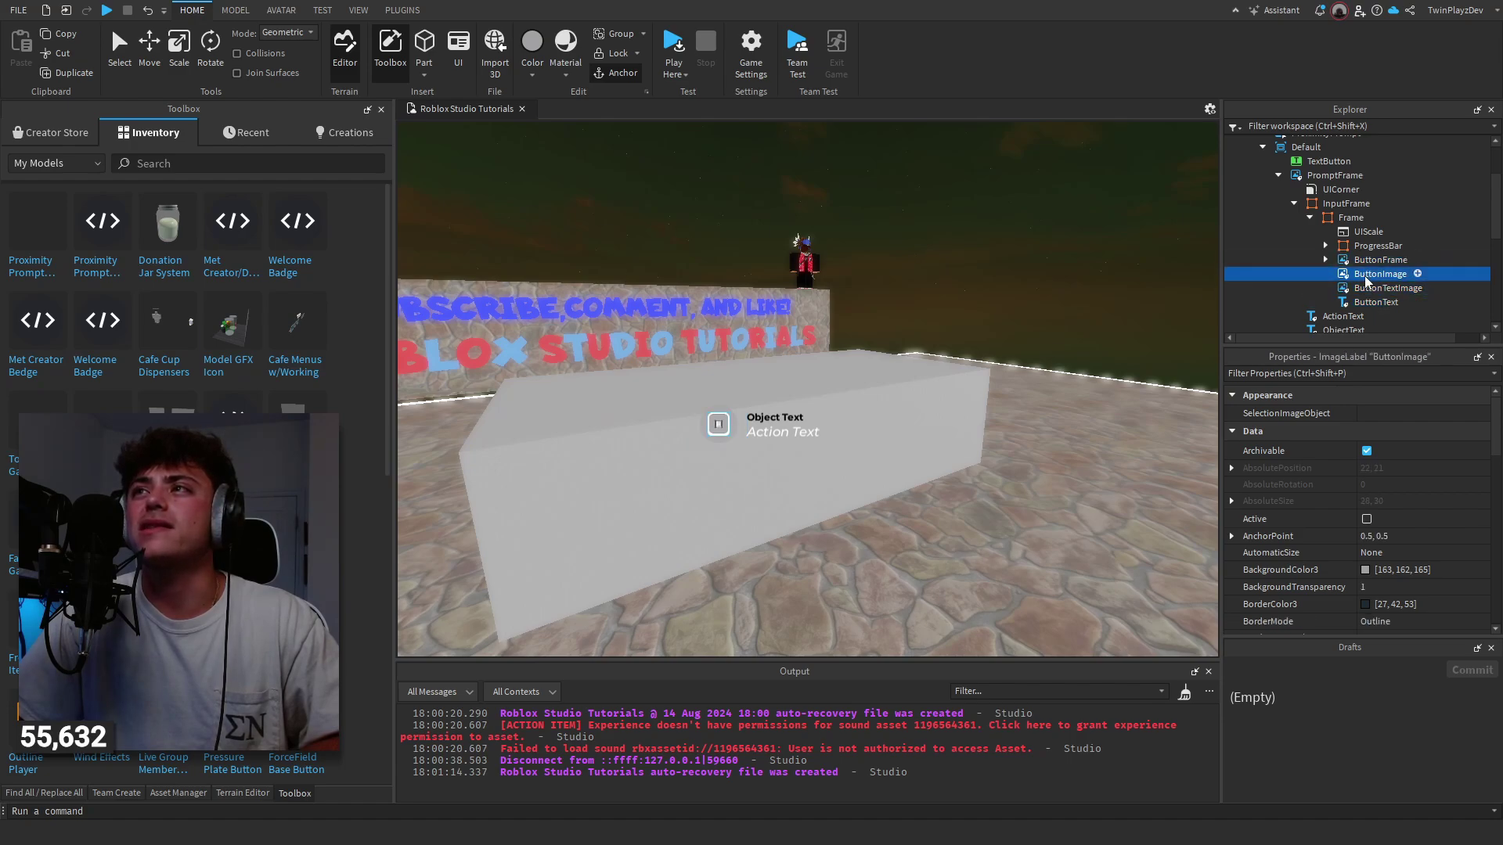
- Turn the ProgressBar frame's visibility off and back on
left_click(1375, 246)
scroll(1409, 554, "down", 3)
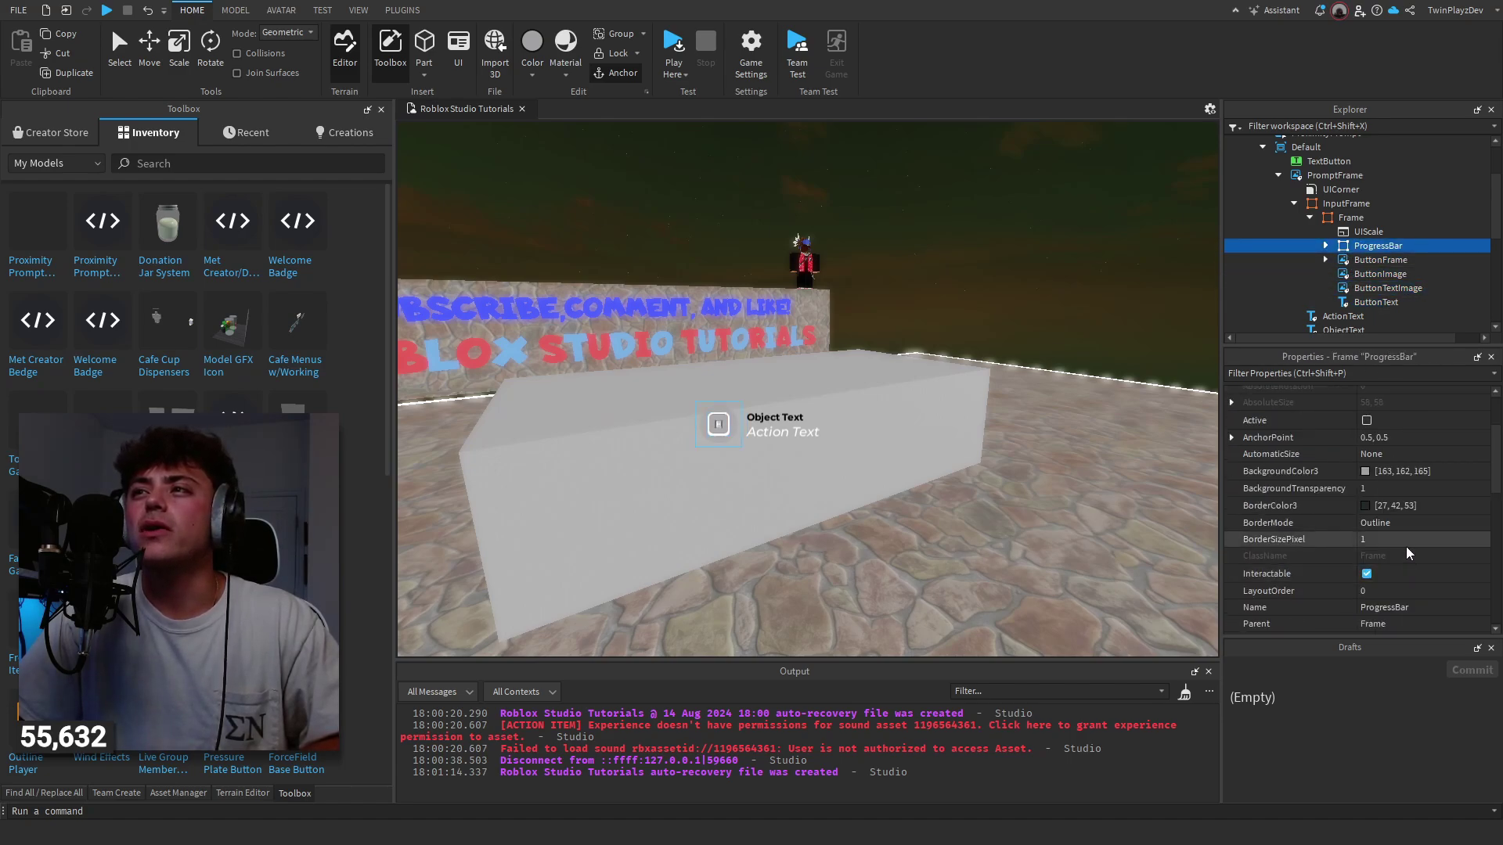
scroll(1409, 553, "down", 4)
left_click(1397, 547)
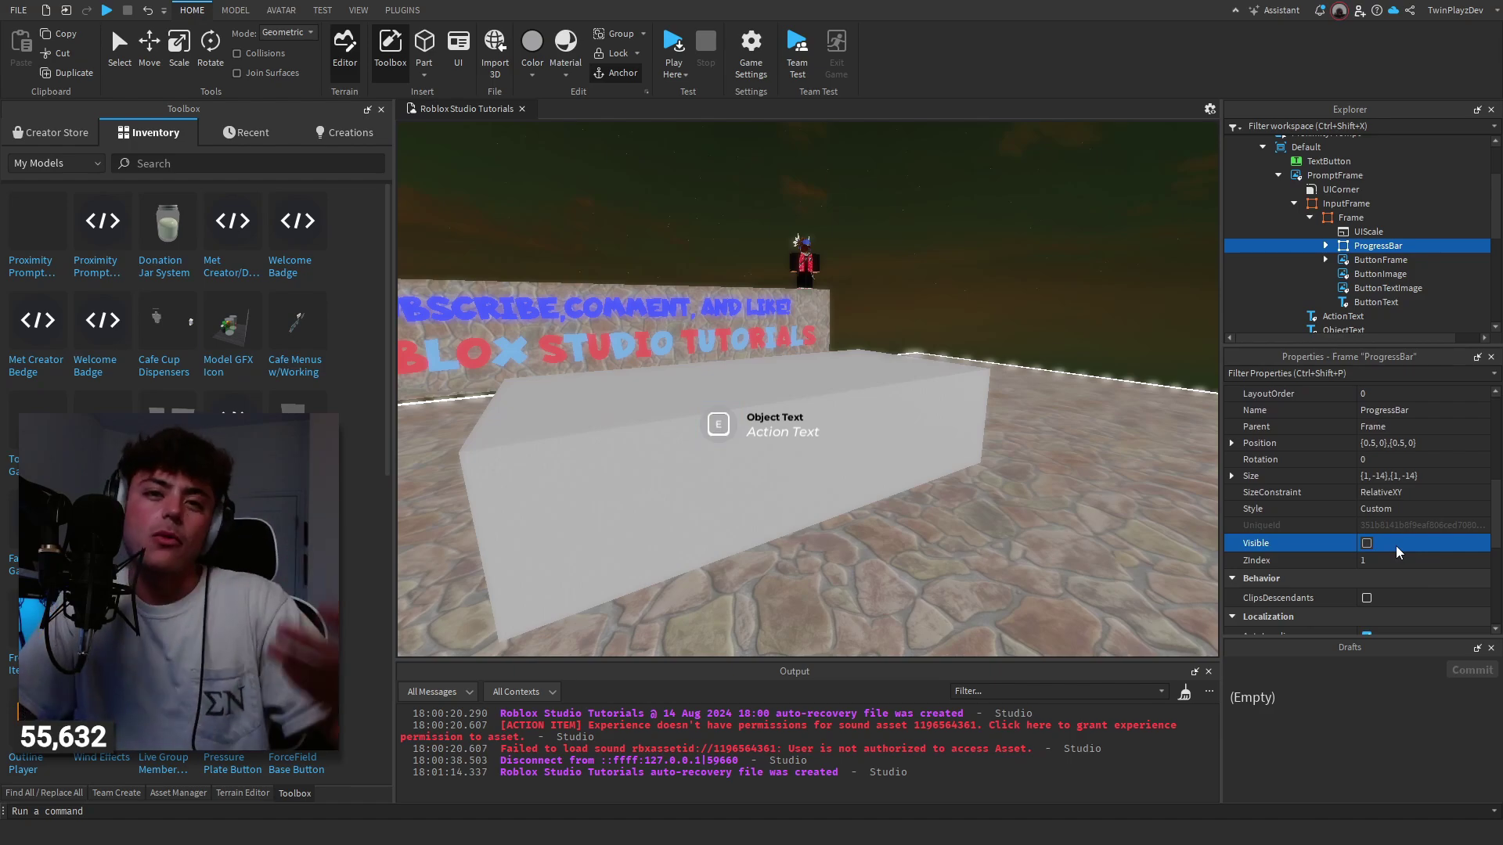
left_click(1367, 542)
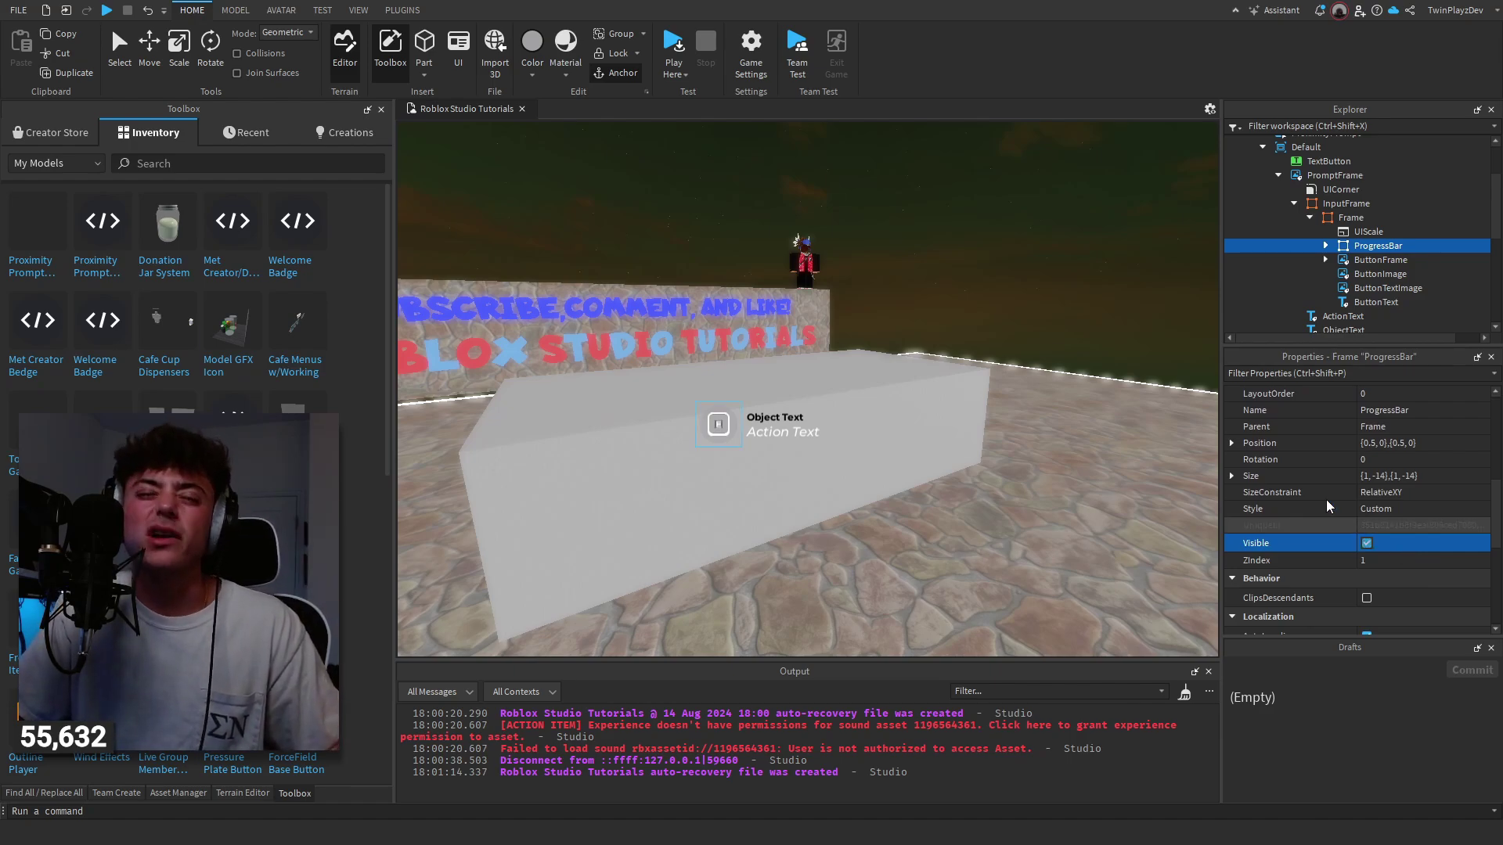
- Expand ProgressBar and examine its Progress value, LeftGradient, RightGradient and the ProgressBarImage inside LeftGradient
left_click(1325, 245)
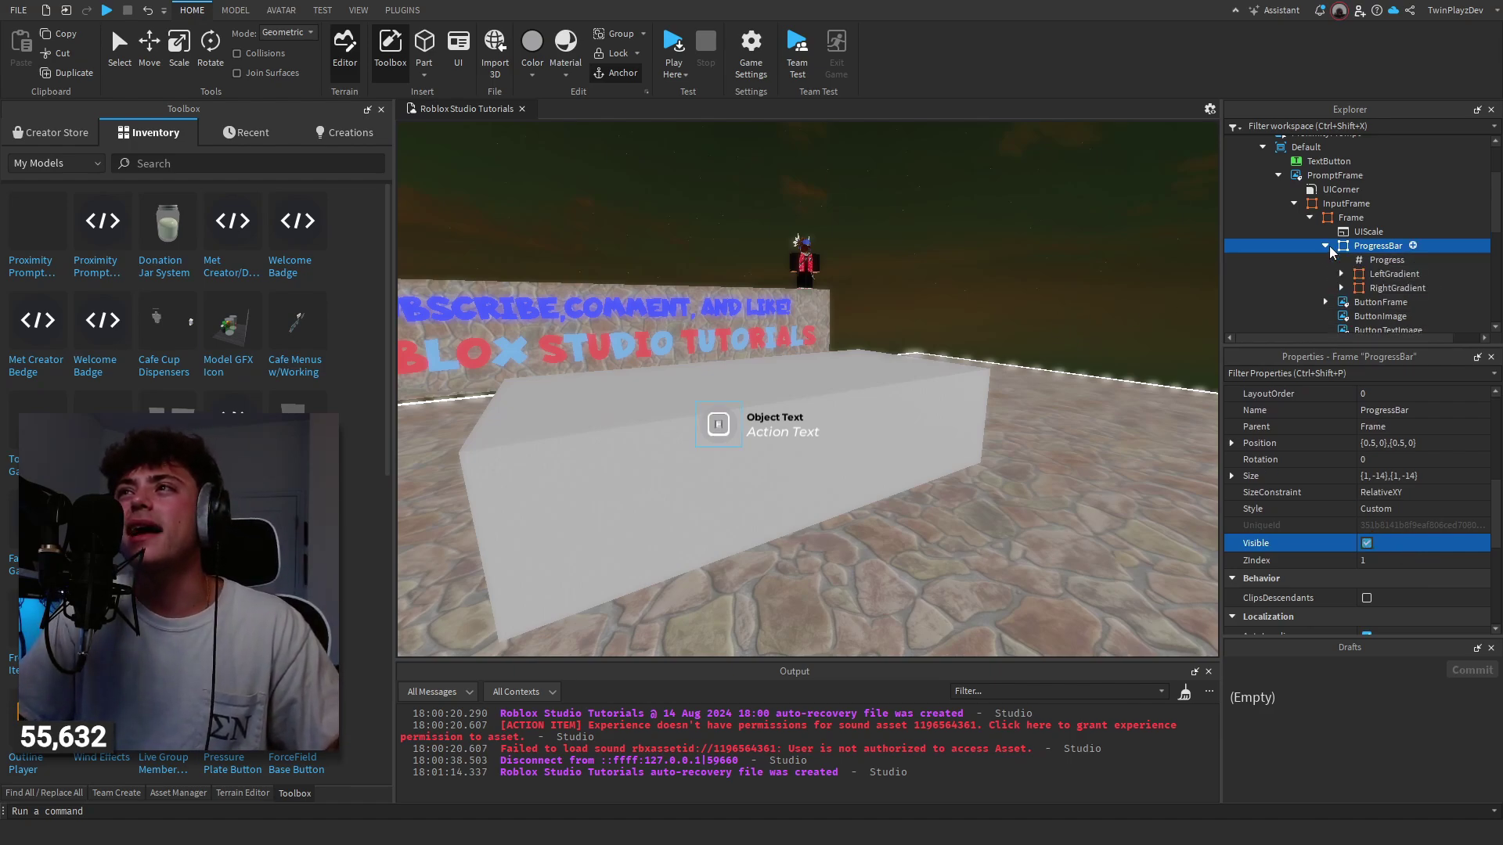
left_click(1379, 288)
left_click(1390, 274)
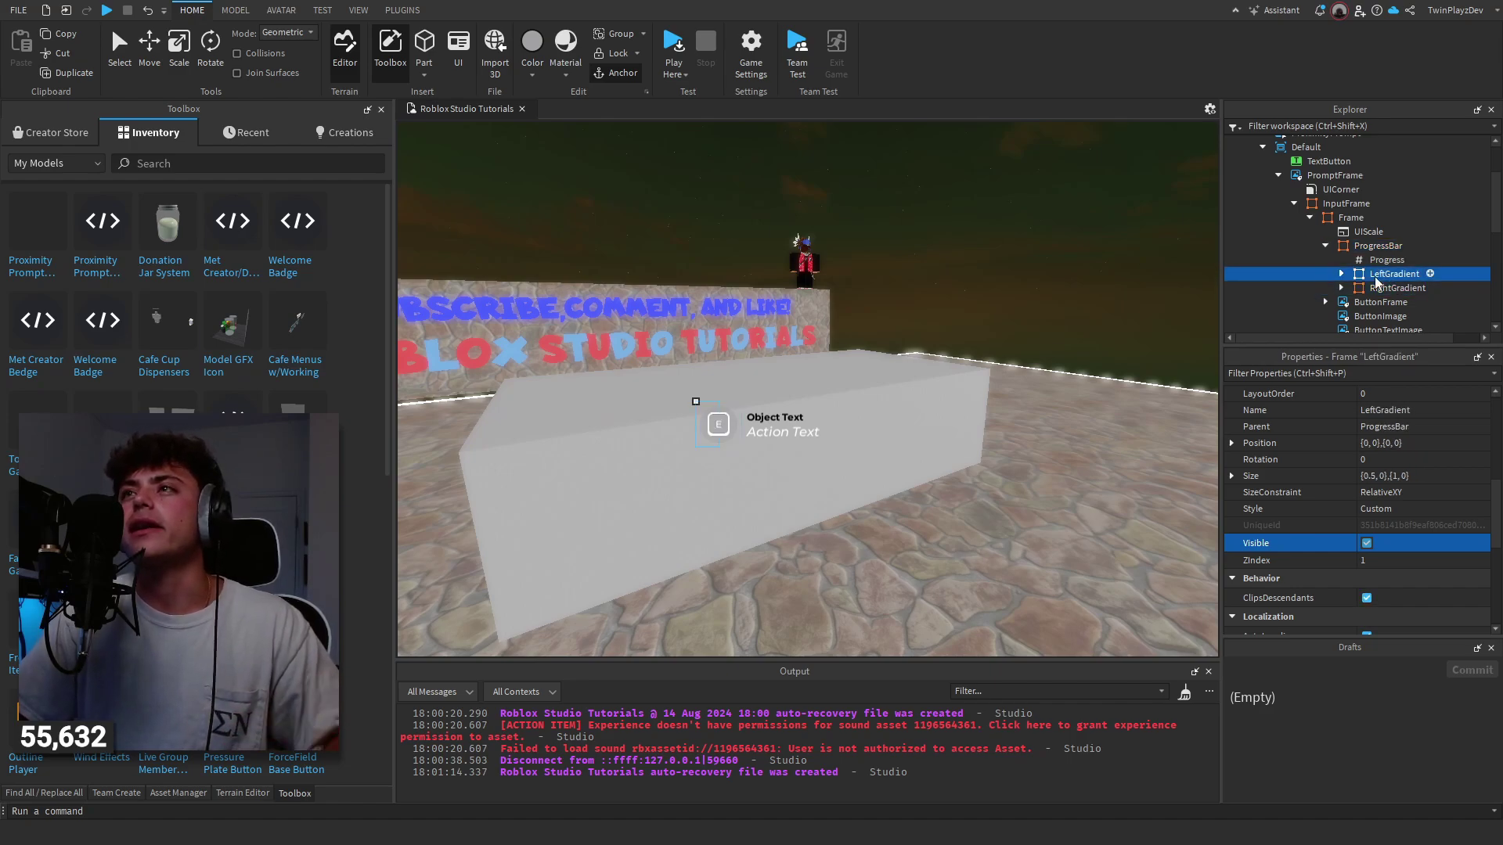
left_click(1386, 260)
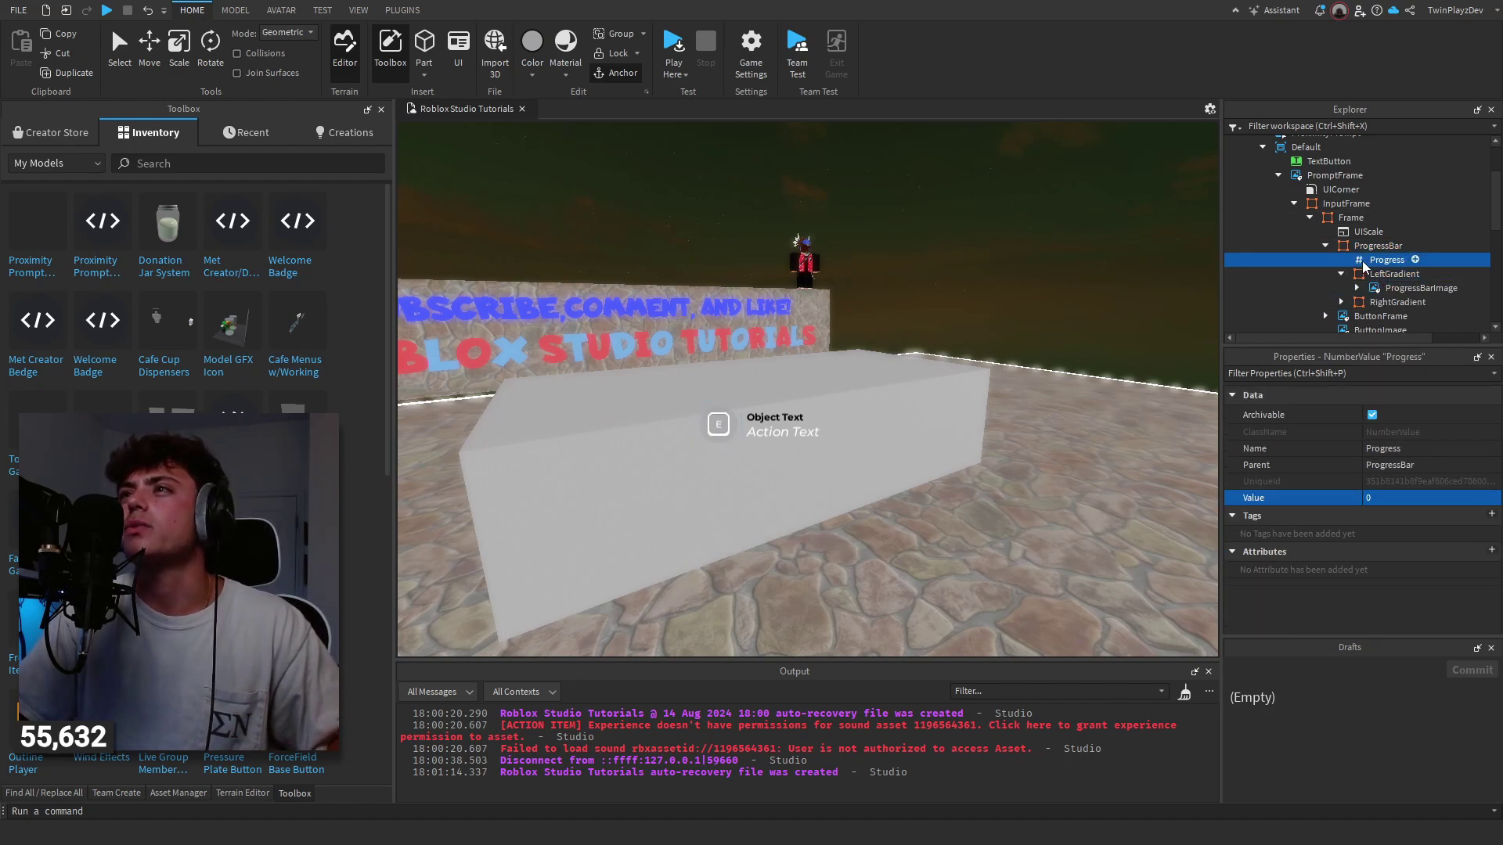
left_click(1342, 274)
left_click(1421, 288)
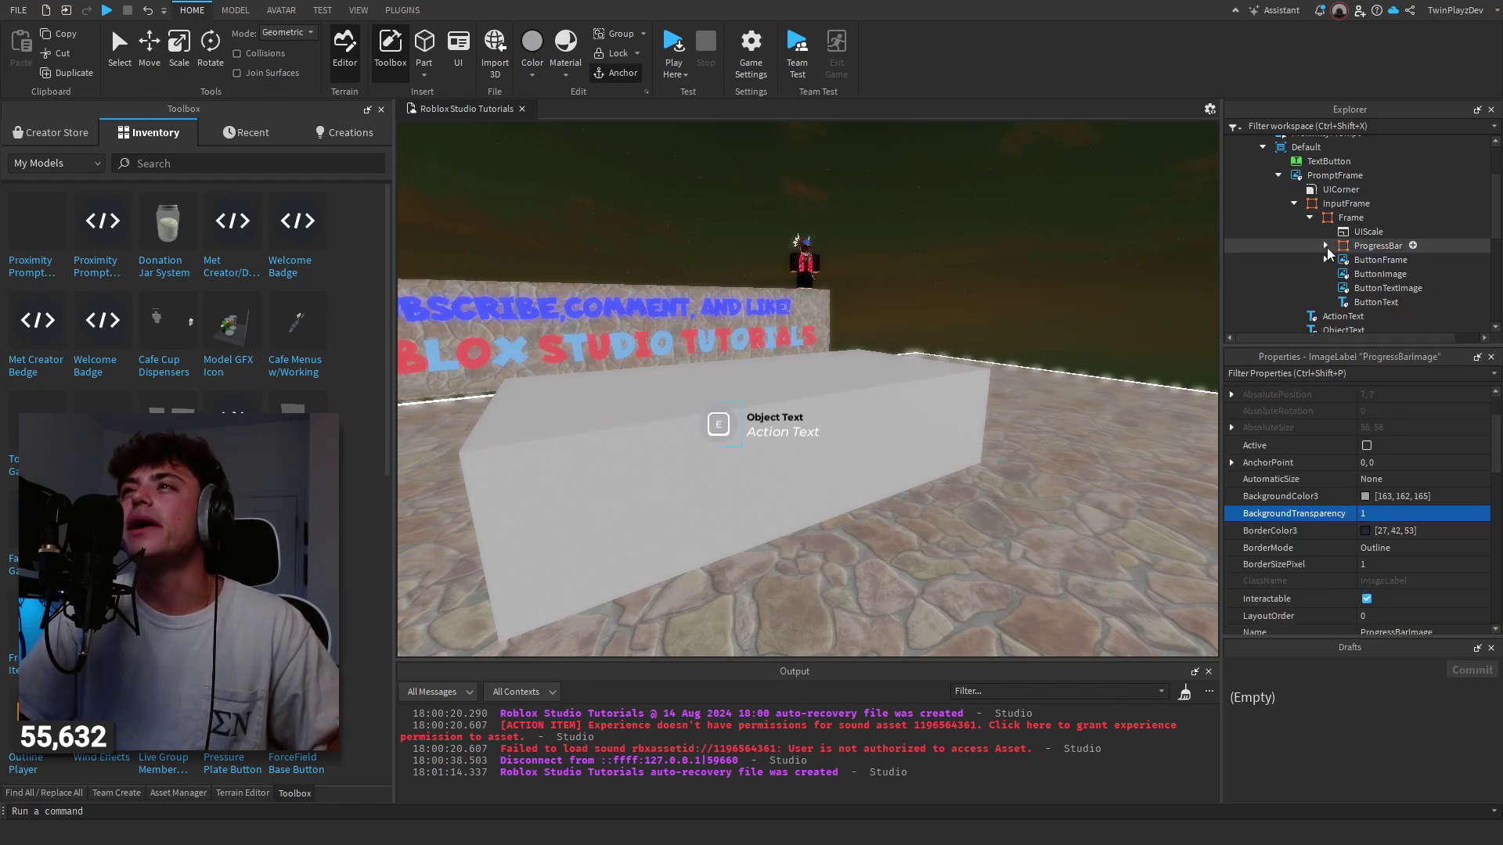
- Collapse InputFrame and PromptFrame inside the Default BillboardGui
left_click(1293, 203)
left_click(1278, 176)
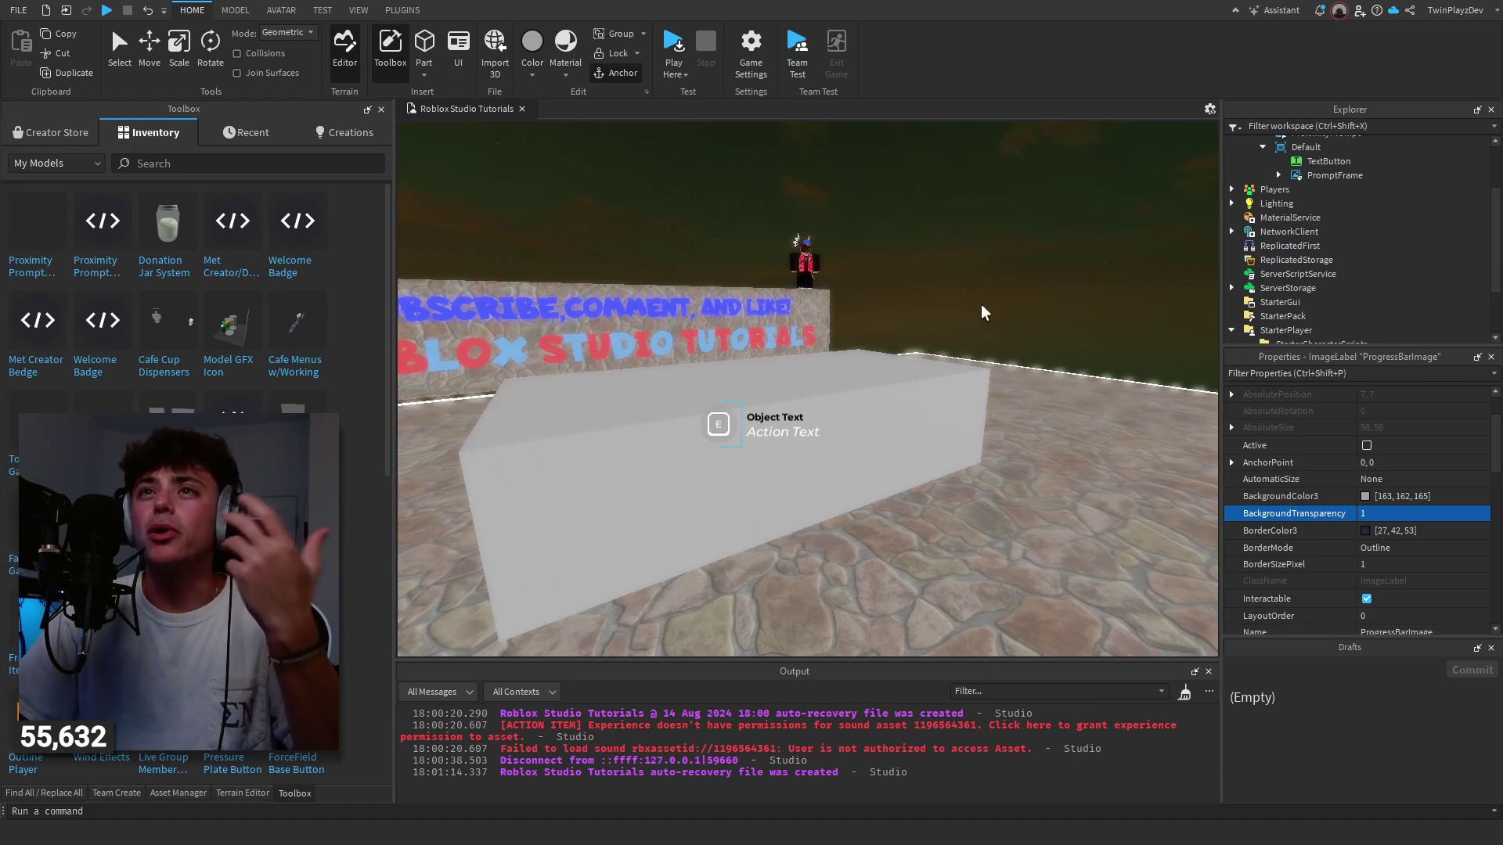
scroll(1330, 246, "up", 2)
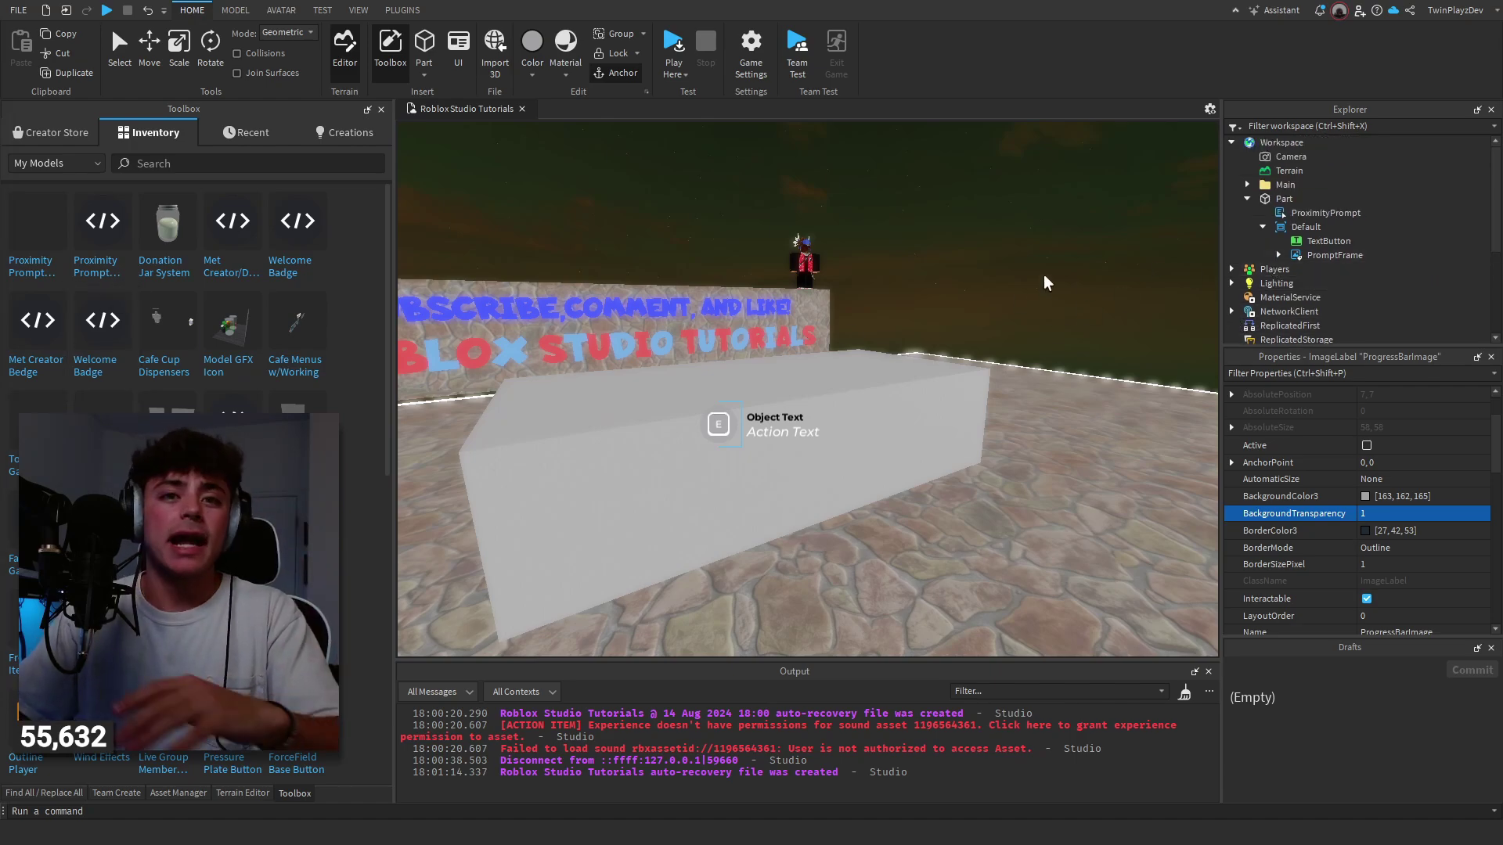